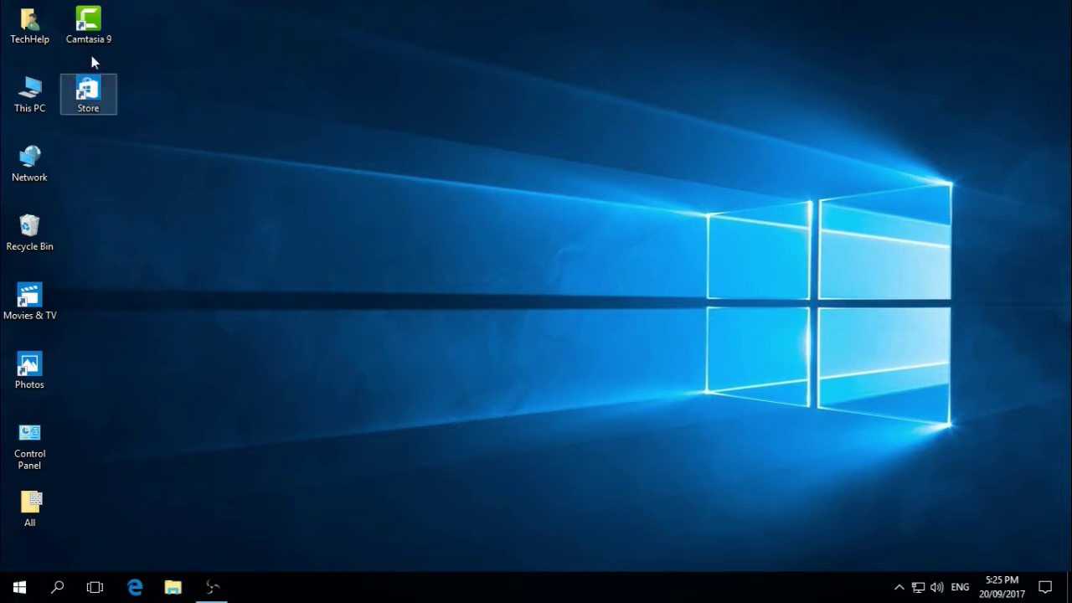
Launch Camtasia 9 and move its welcome window clear of the desktop shortcuts.
left_click(97, 25)
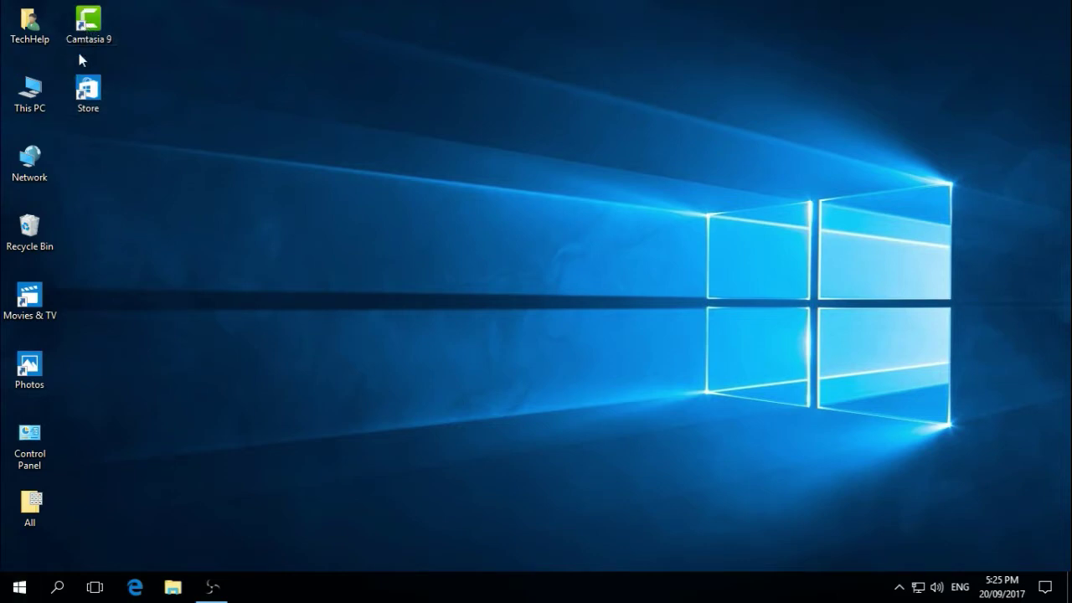
double_click(101, 34)
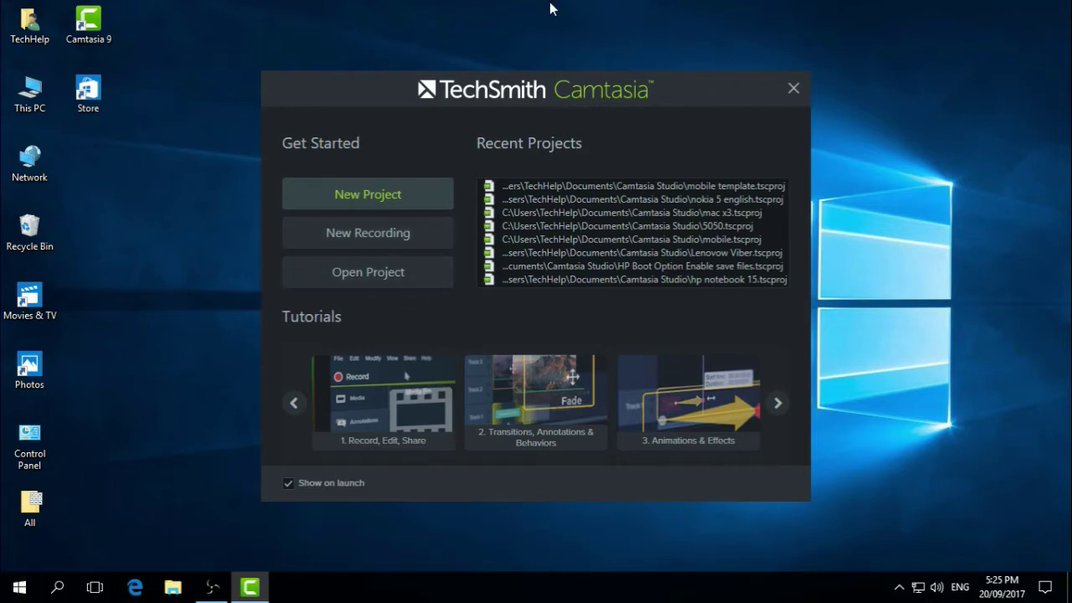
left_click_drag(578, 92, 748, 79)
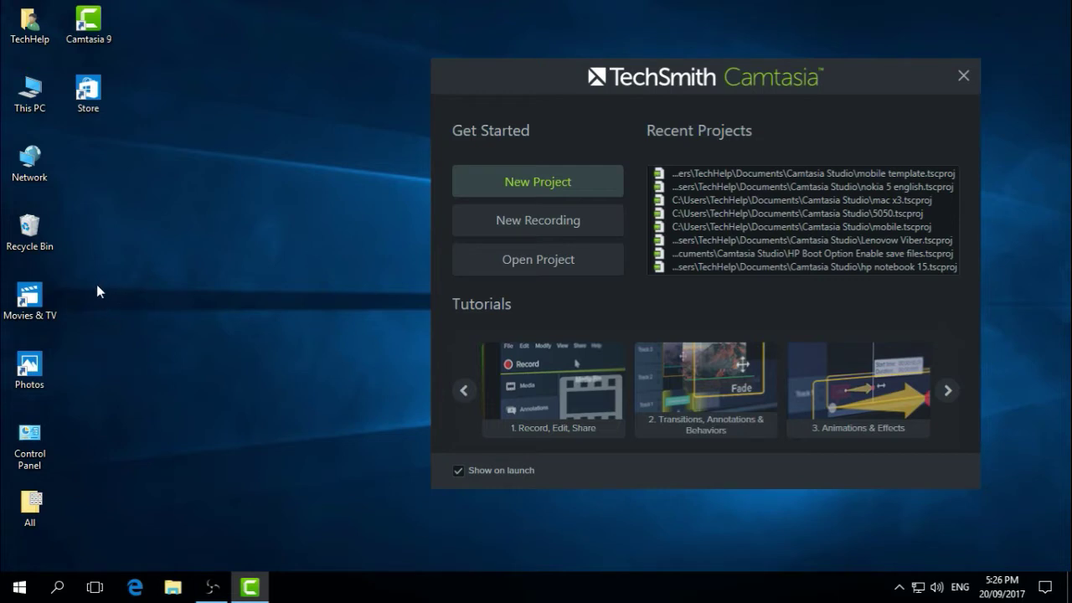
Move the Movies & TV, Photos and Store desktop shortcuts into the All folder.
left_click_drag(107, 276, 21, 396)
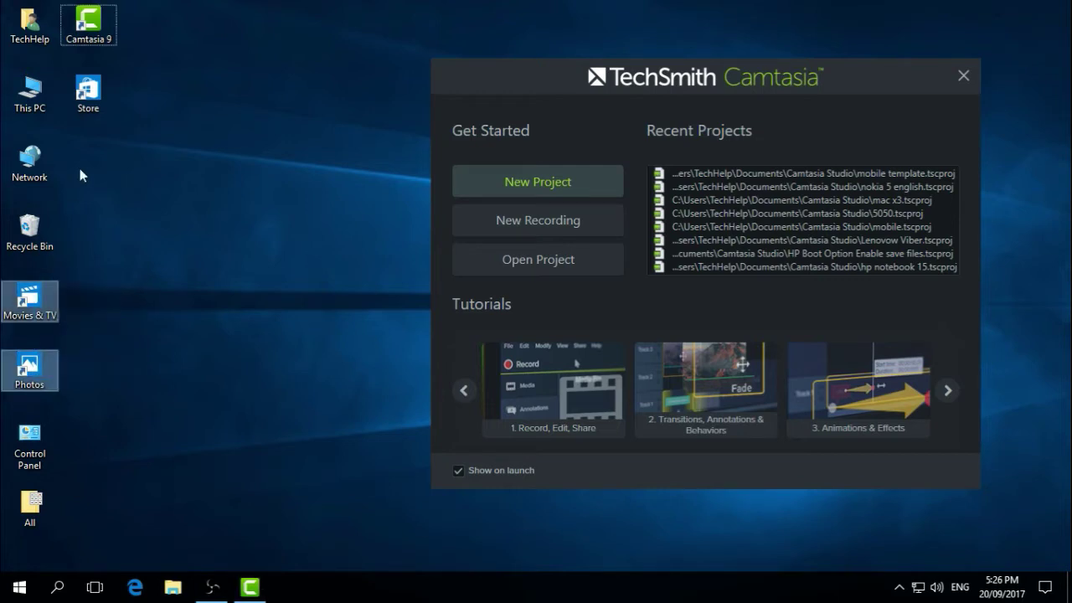
left_click(97, 108, "ctrl")
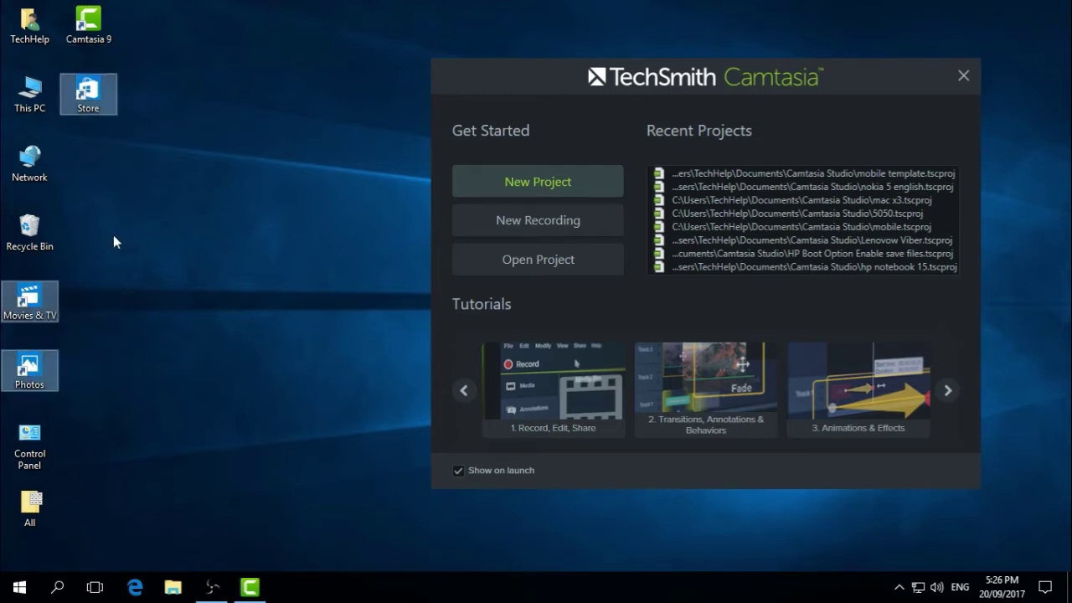
left_click_drag(42, 311, 32, 514)
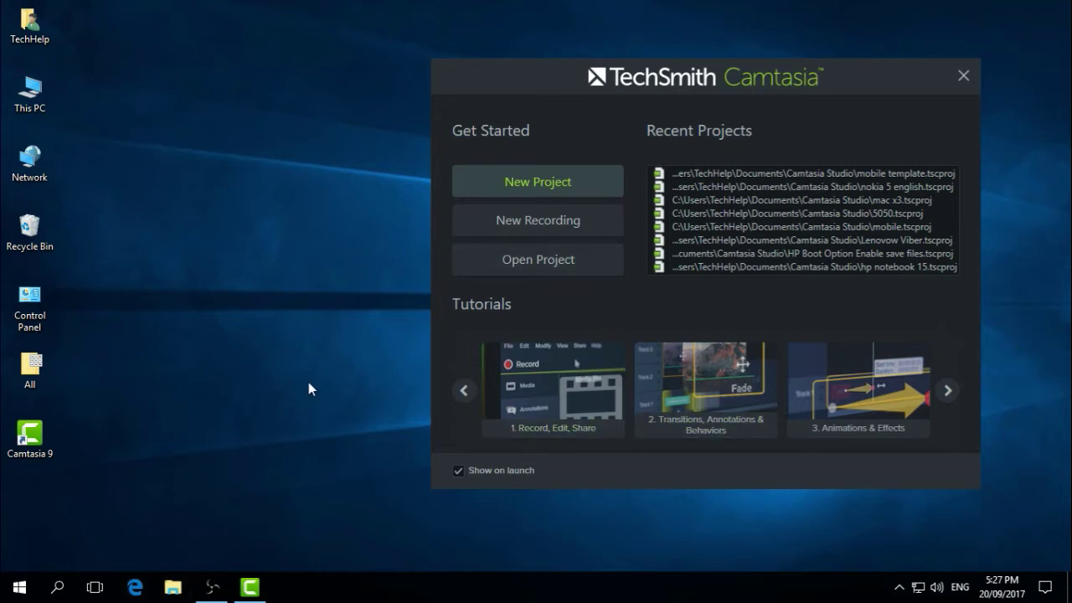
Start a new recording from the Camtasia welcome window and set the capture area to full screen.
left_click_drag(803, 81, 733, 70)
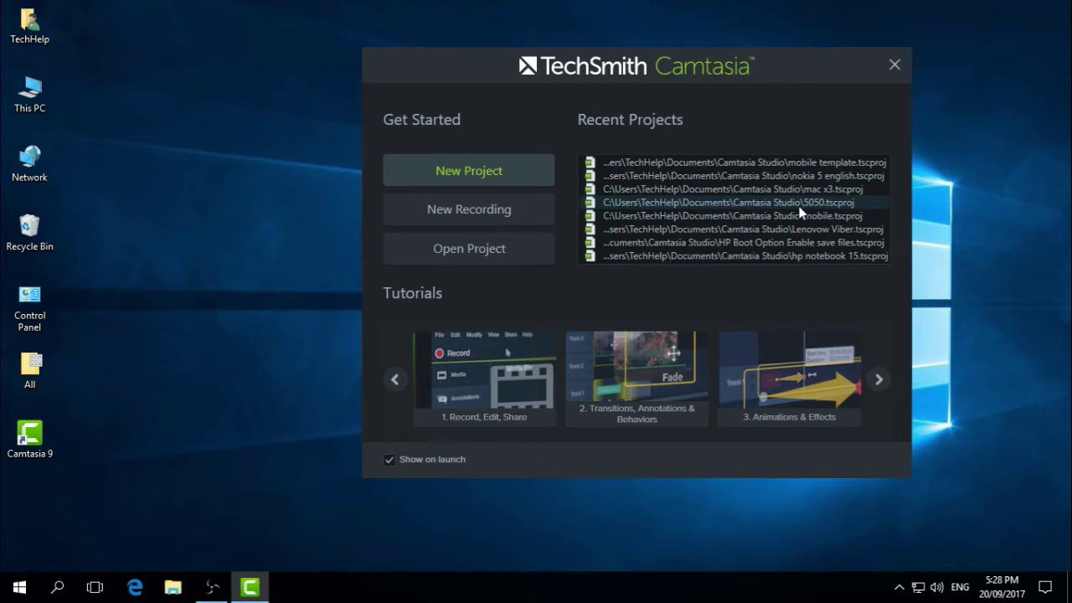
left_click(507, 214)
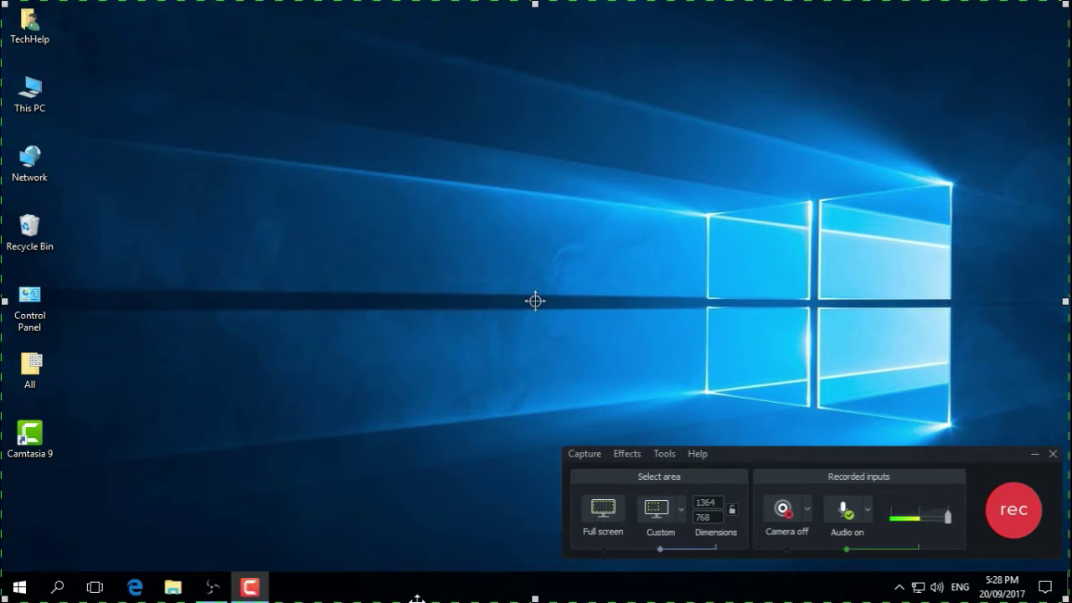
left_click(600, 511)
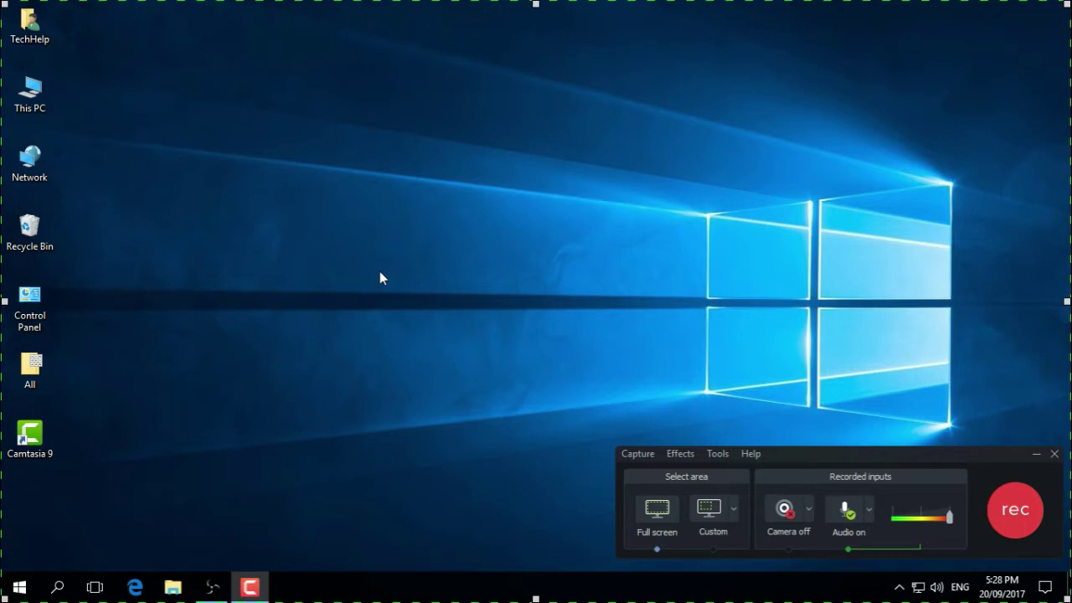
left_click(715, 523)
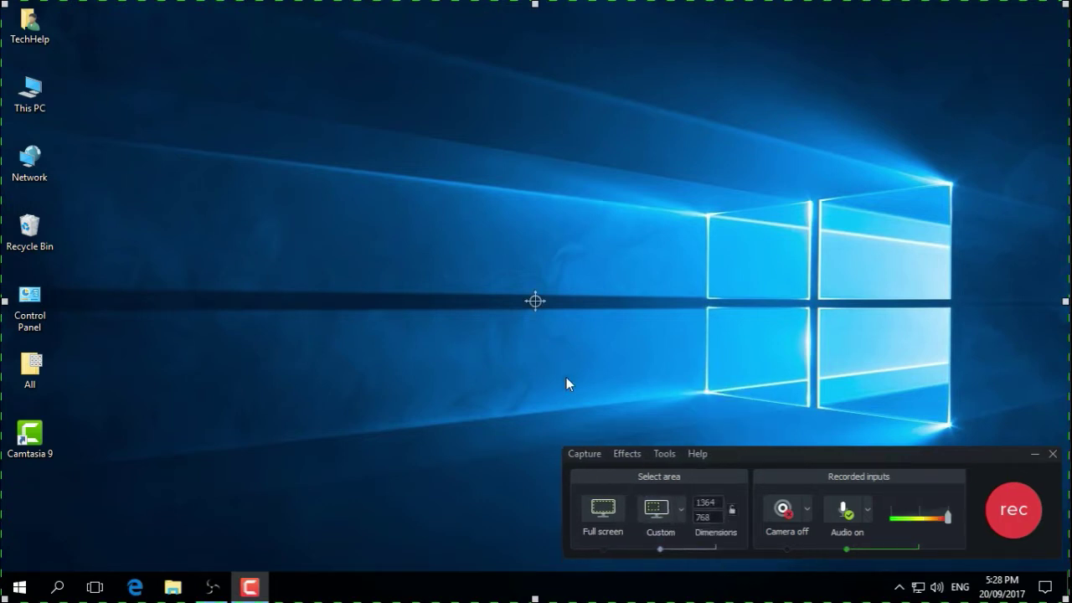
mouse_move(535, 301)
left_mouse_down()
mouse_move(366, 435)
mouse_move(536, 301)
left_mouse_up()
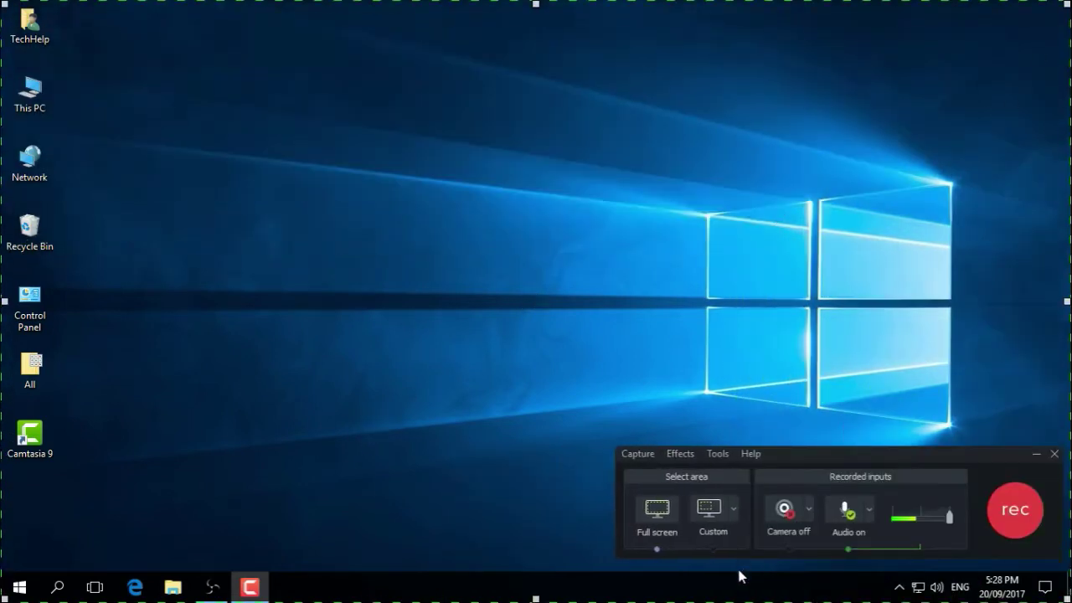
Try a hand-selected recording area of about 1366x728 above the taskbar, and return to full-screen capture.
left_click(734, 507)
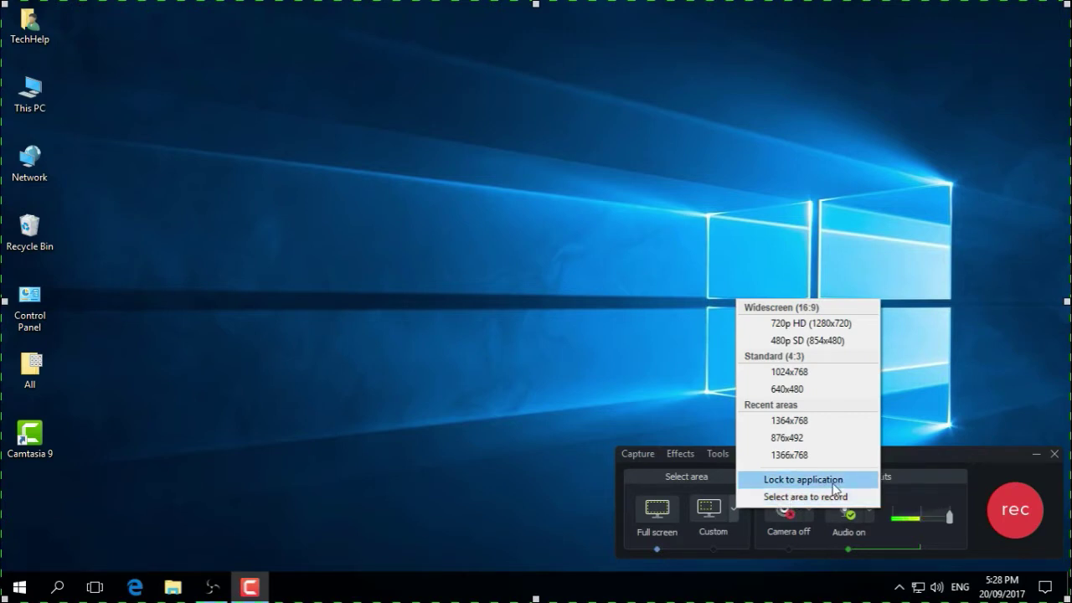
left_click(800, 497)
left_click_drag(1, 1, 1065, 524)
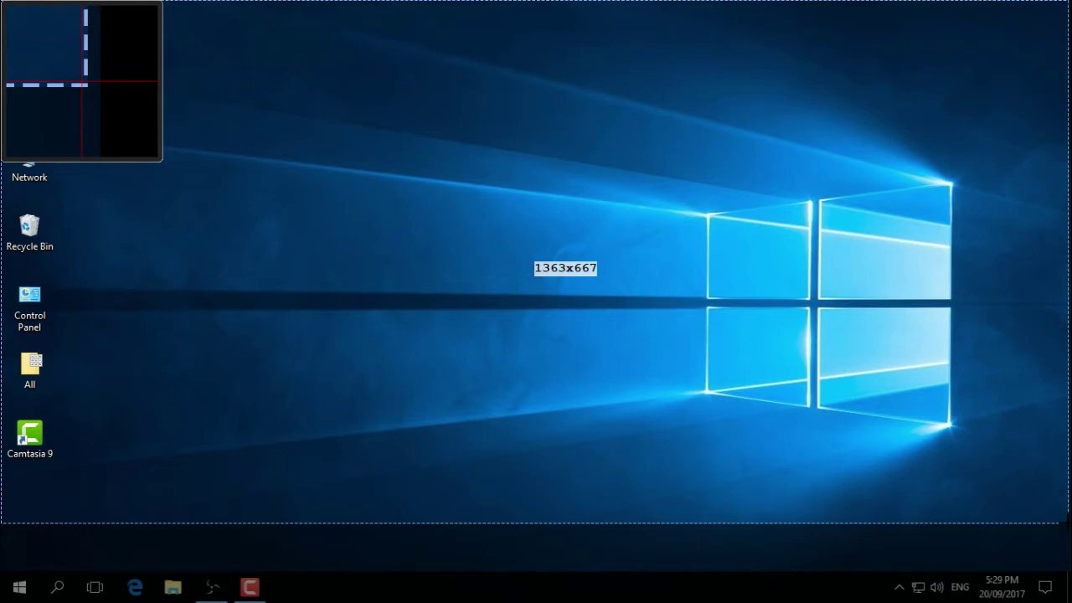
left_click_drag(1066, 523, 1071, 571)
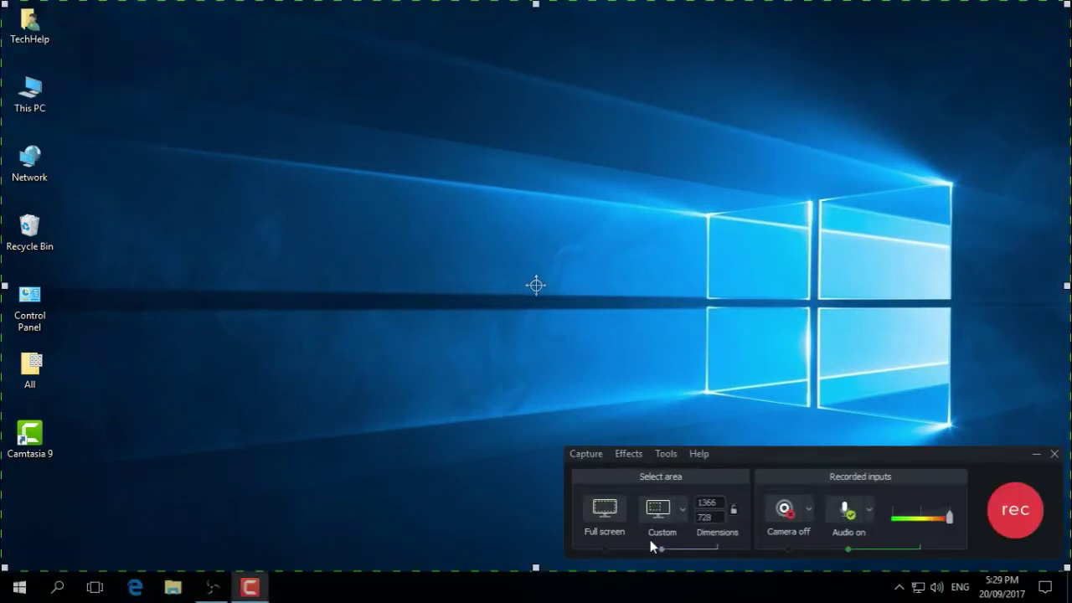
left_click(604, 511)
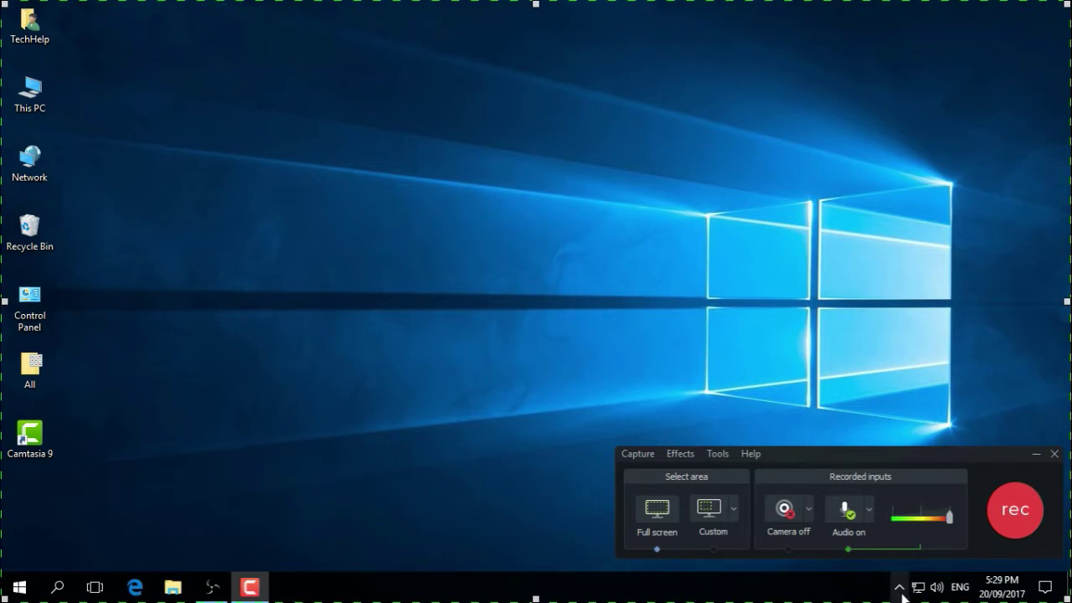
Examine the microphones listed in the Windows recording devices, and close the Sound settings.
right_click(935, 587)
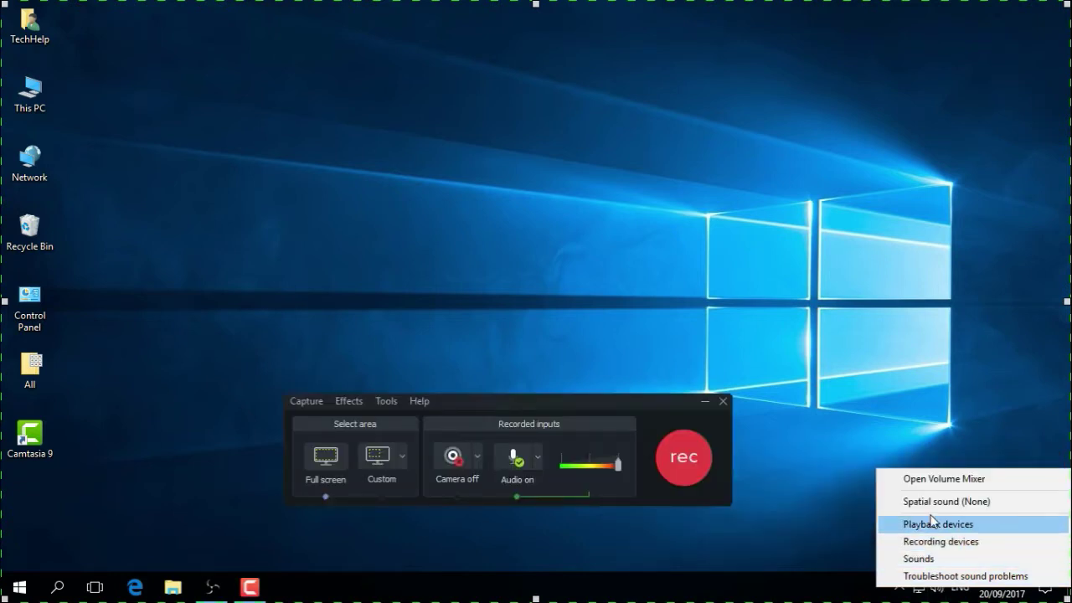
left_click(930, 543)
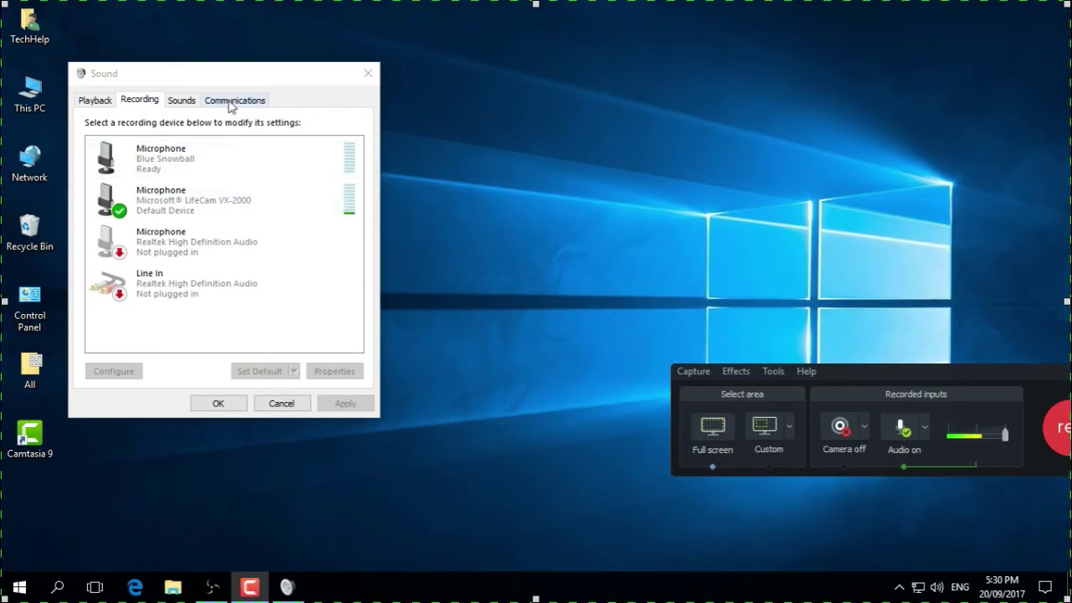
left_click_drag(258, 84, 384, 94)
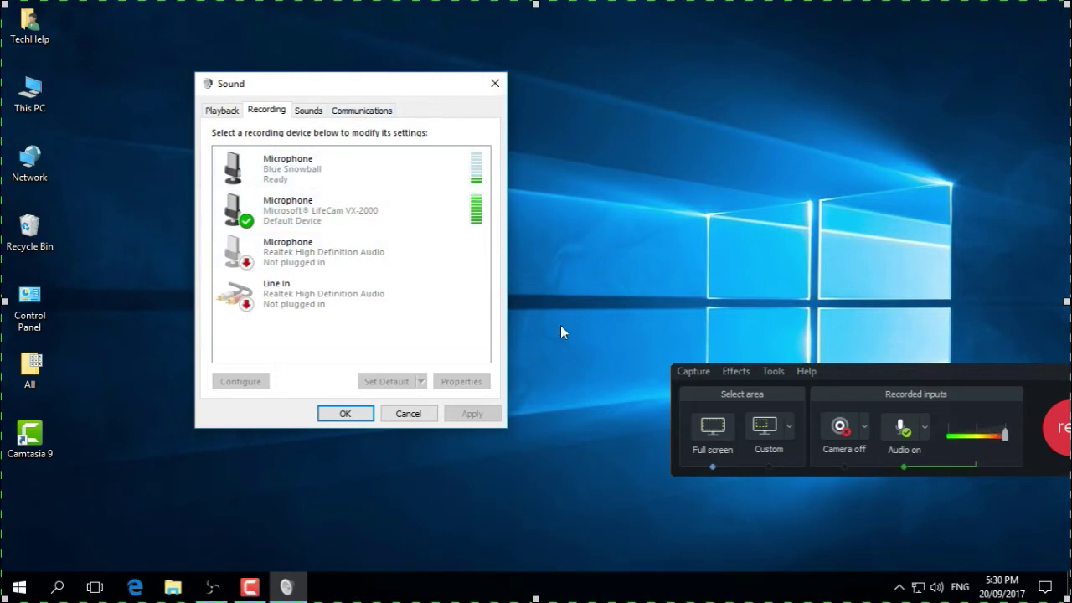
left_click(495, 84)
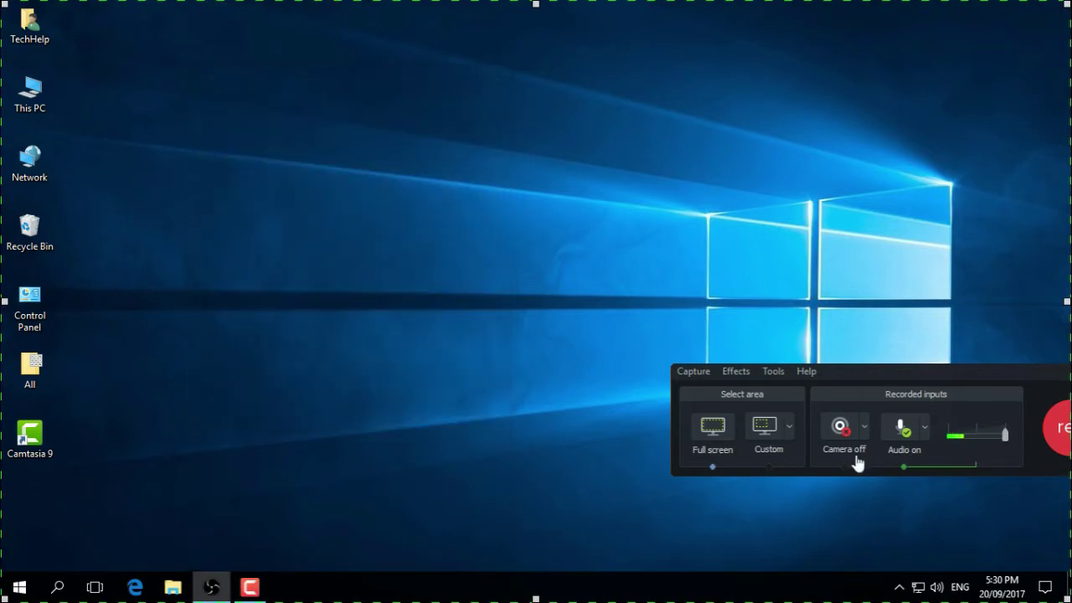
Reopen the Windows Sound settings to examine the playback devices, and close them.
right_click(938, 590)
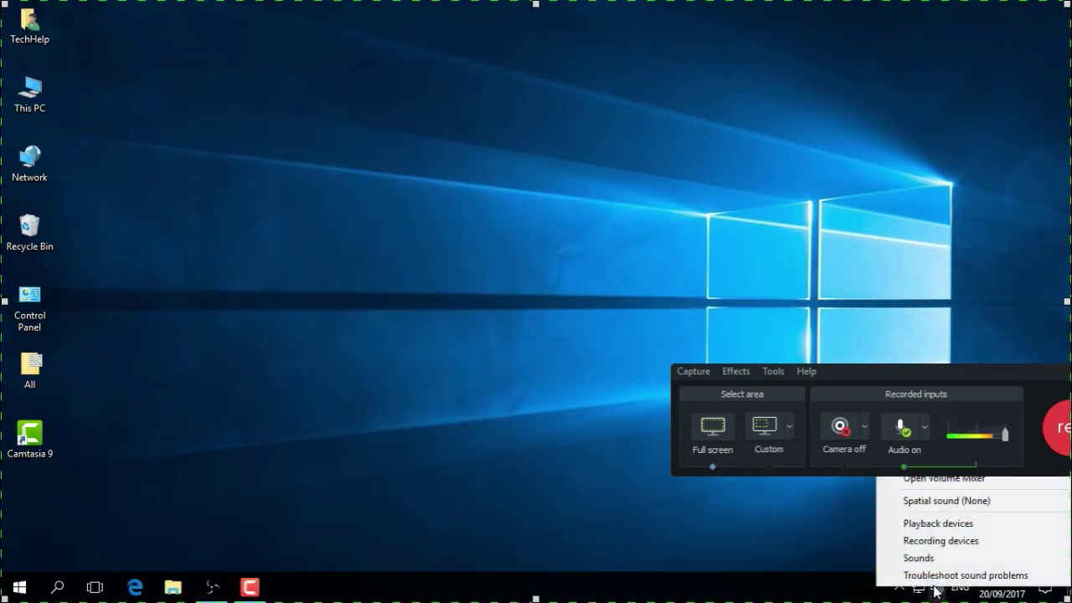
left_click(940, 541)
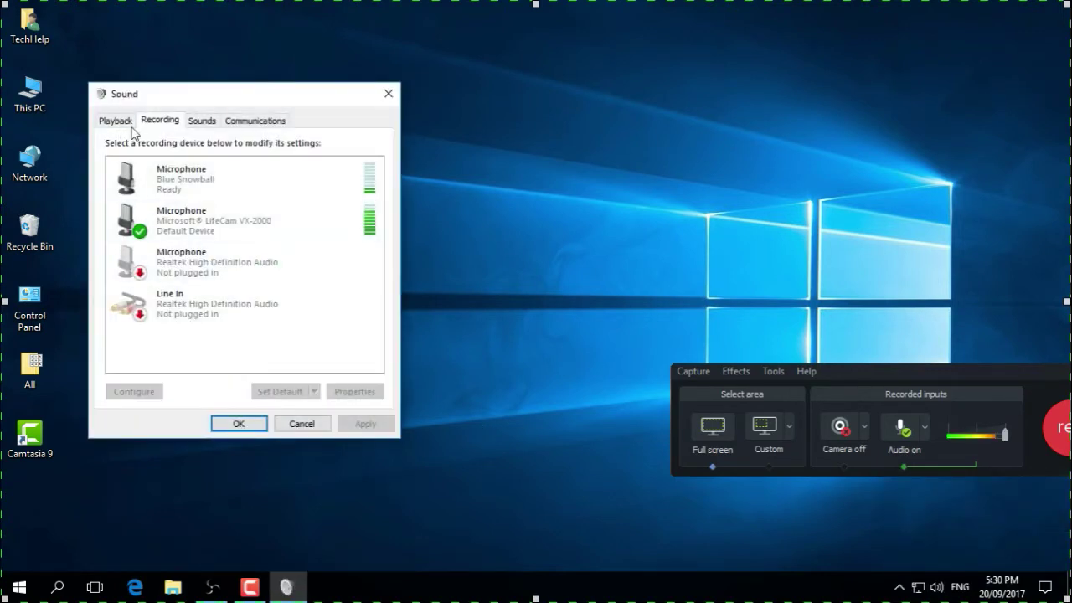
left_click(118, 121)
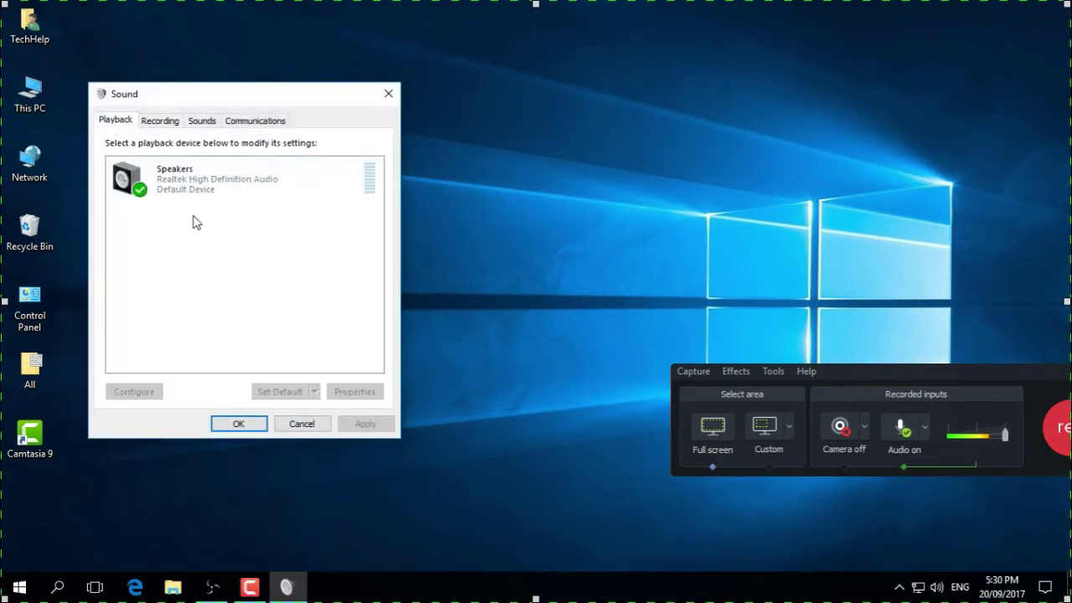
left_click(388, 94)
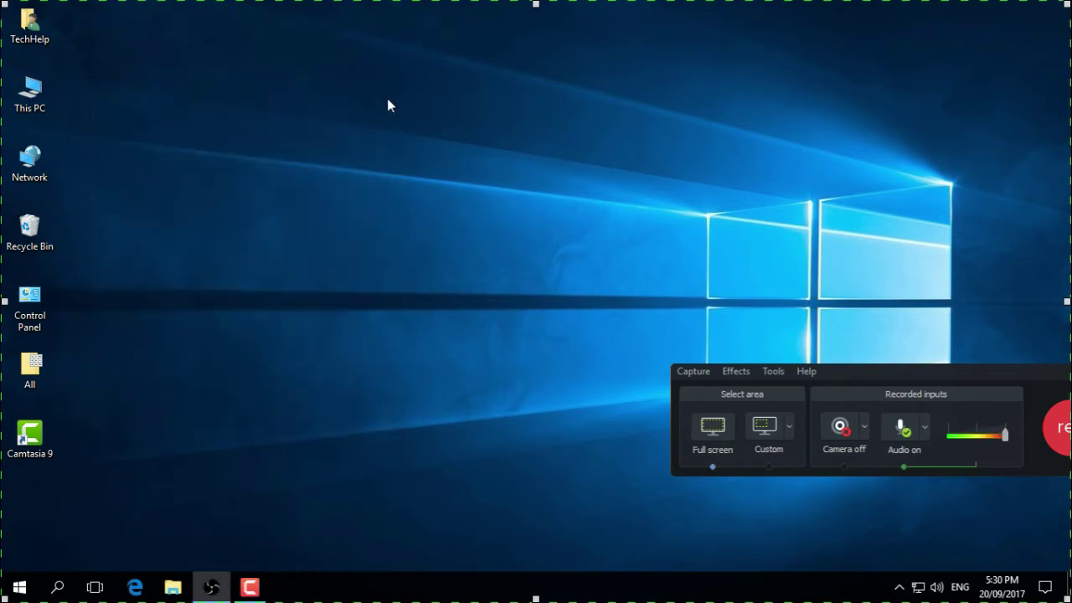
In the recorder's input options, choose Microphone (Microsoft LifeCam VX-2000) as the audio device and confirm.
left_click_drag(910, 377, 872, 447)
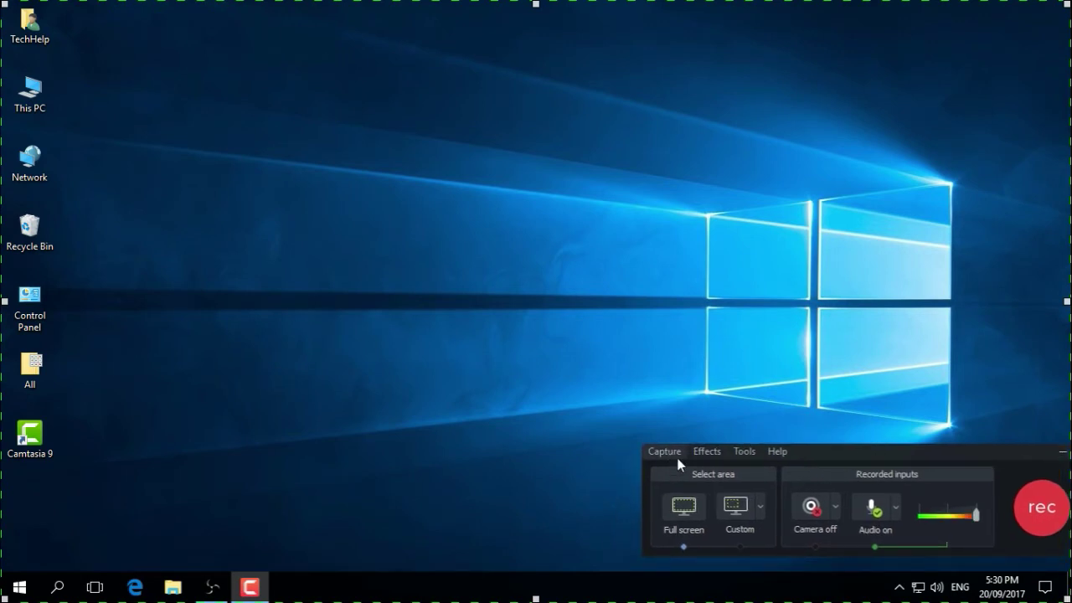
left_click(745, 452)
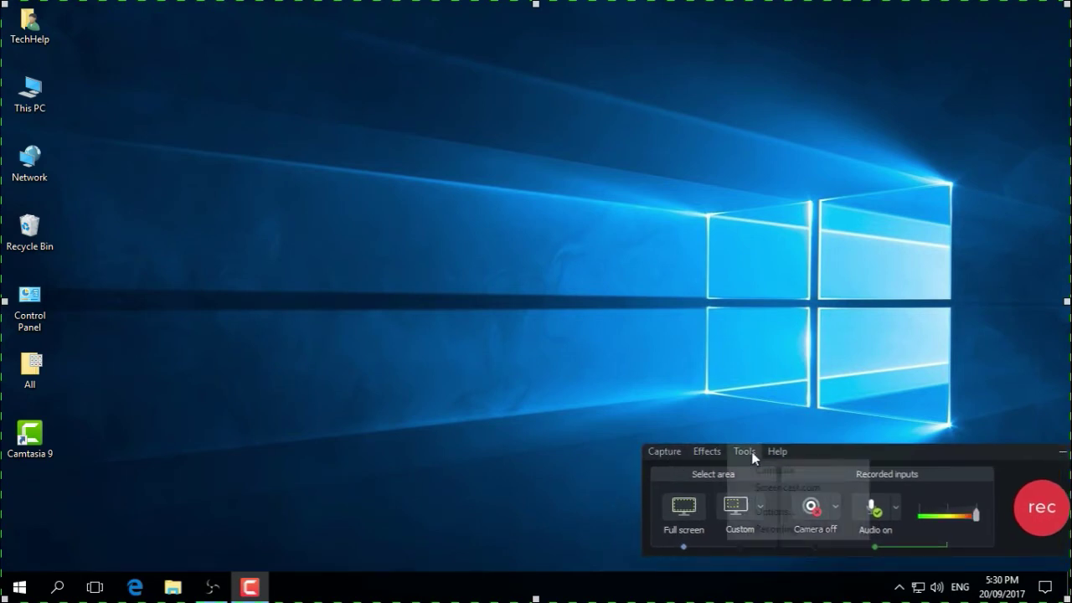
left_click(774, 513)
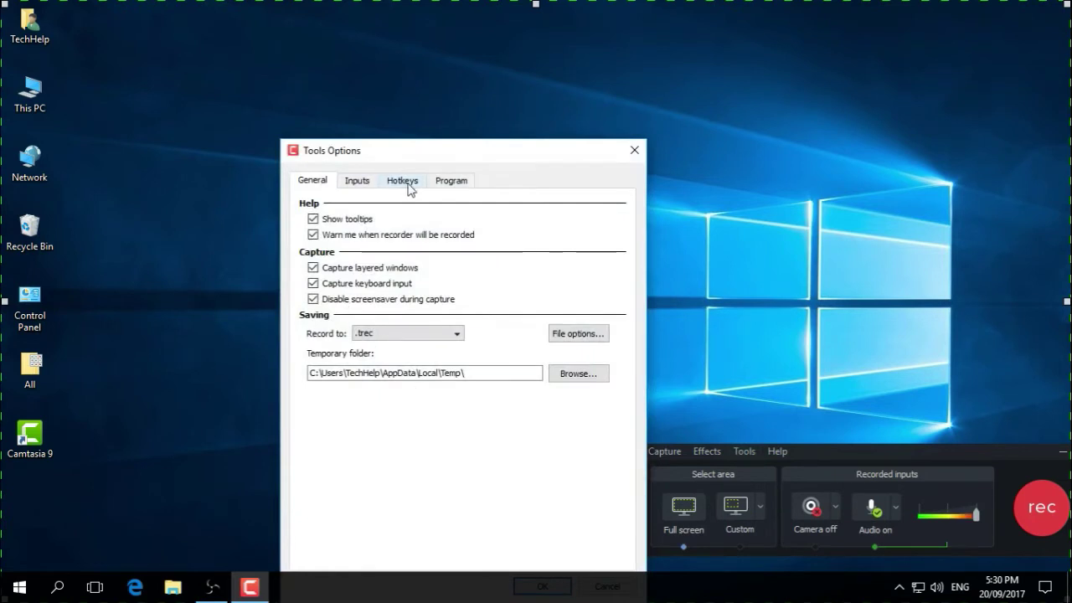
left_click(359, 183)
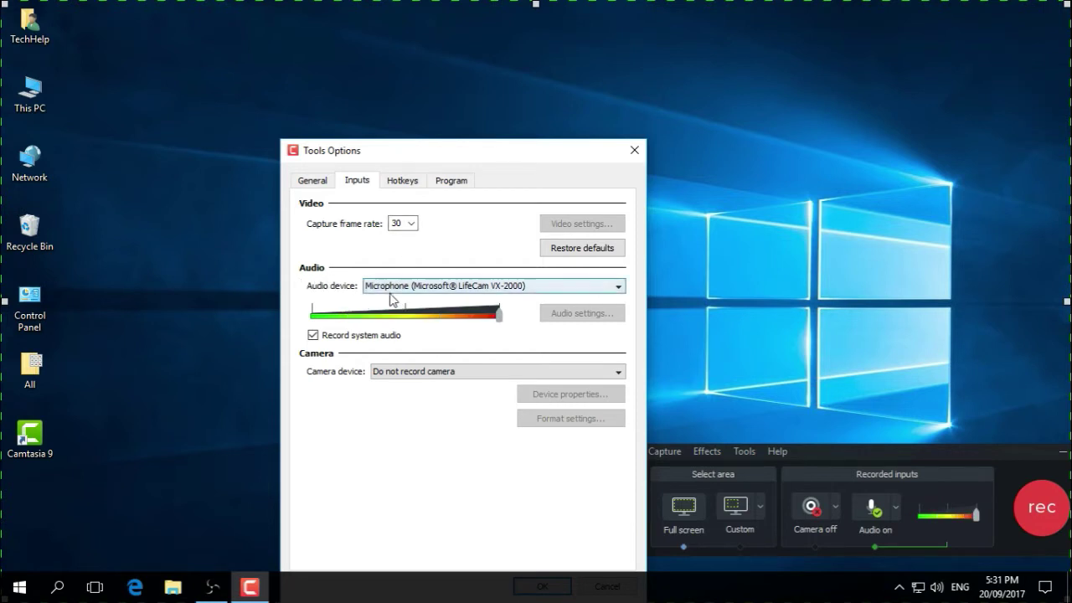
left_click(430, 287)
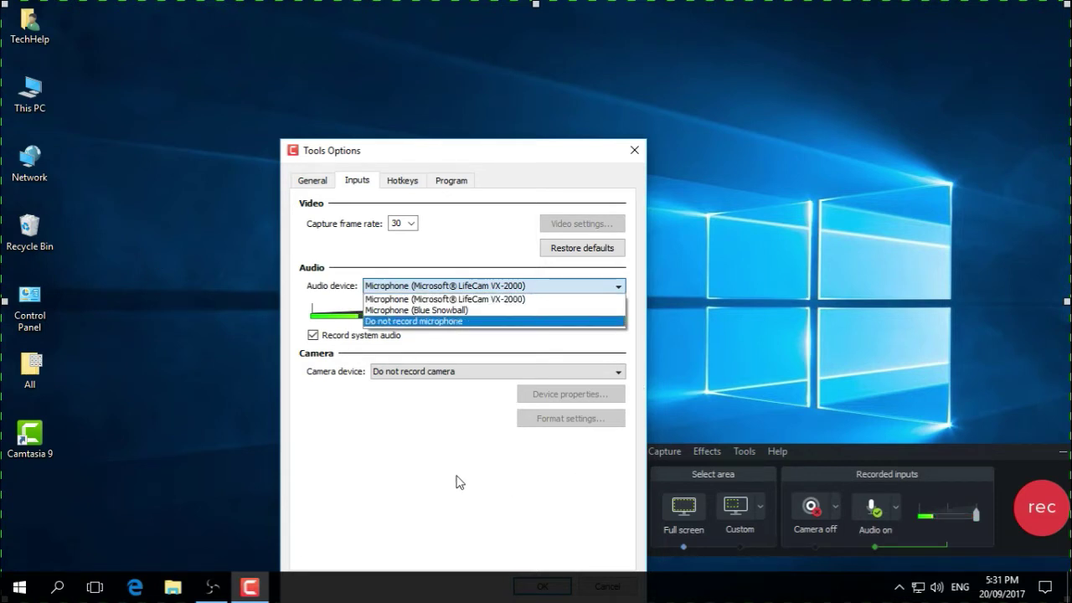
left_click(455, 300)
left_click_drag(475, 150, 475, 77)
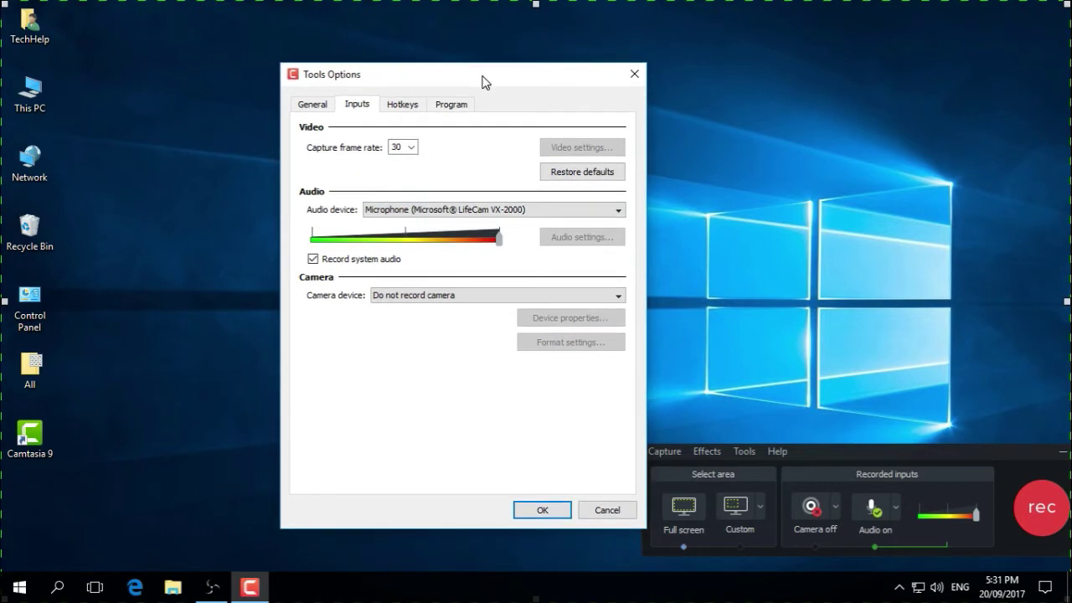
left_click(547, 510)
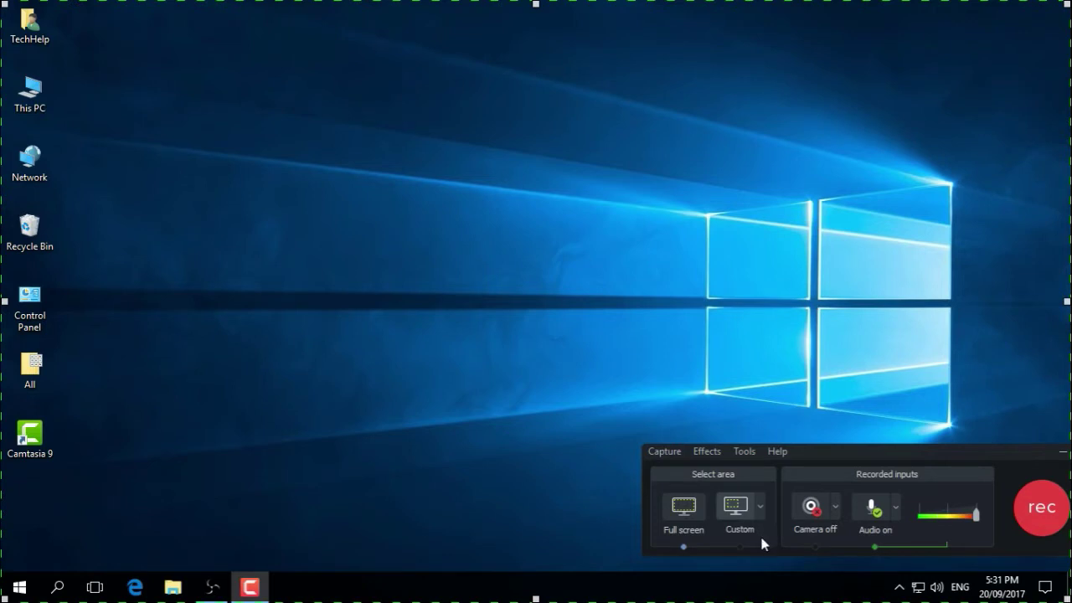
Try the webcam as a recorded input, examine the available camera devices in the recorder's options, and turn the camera off again.
left_click(812, 512)
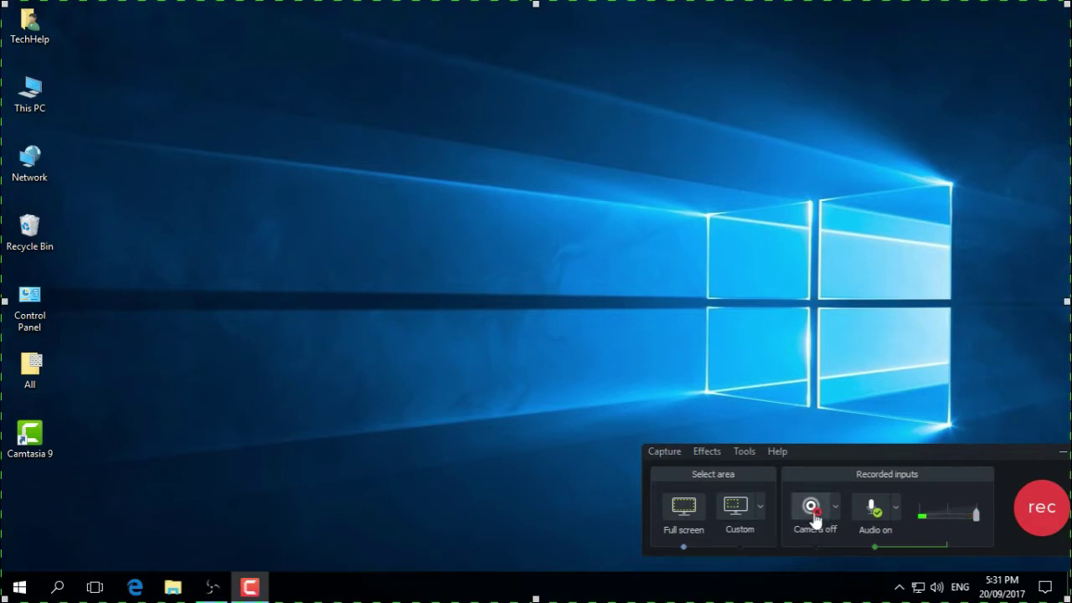
left_click(768, 507)
left_click(796, 545)
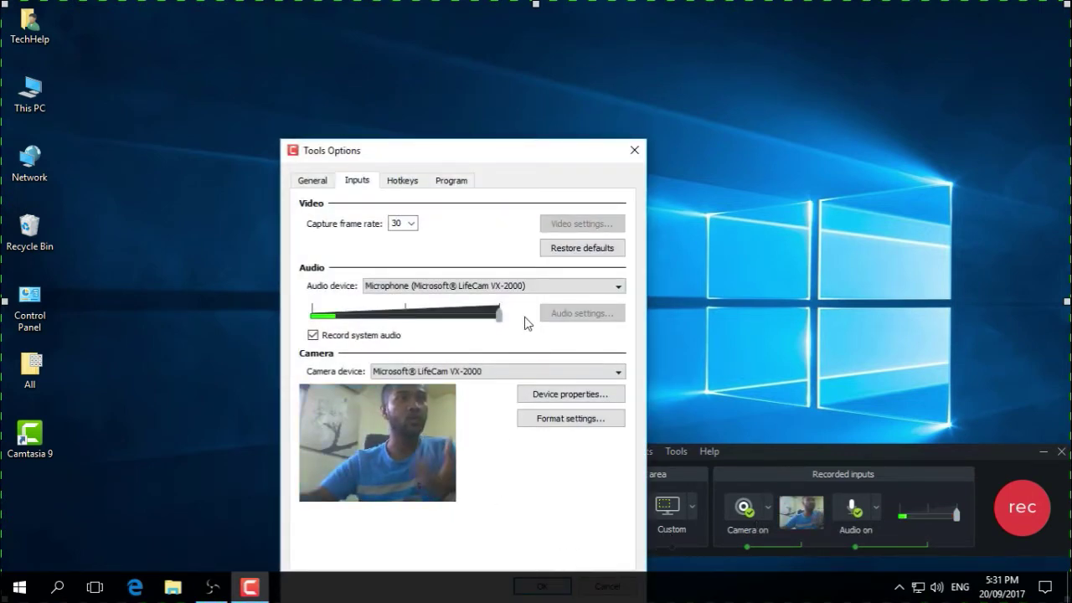
left_click_drag(475, 155, 420, 93)
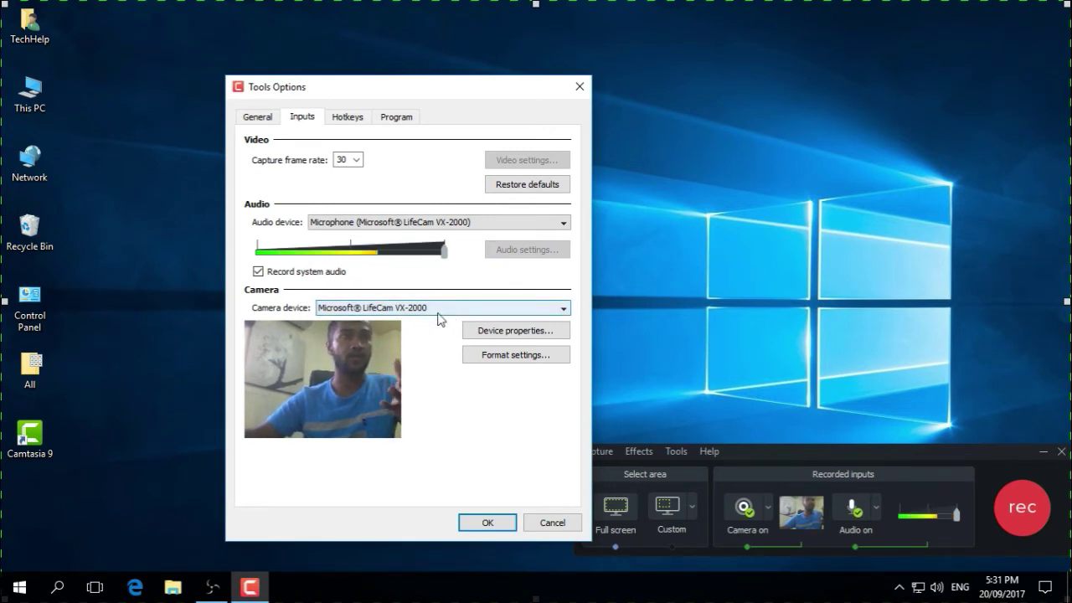
left_click(400, 309)
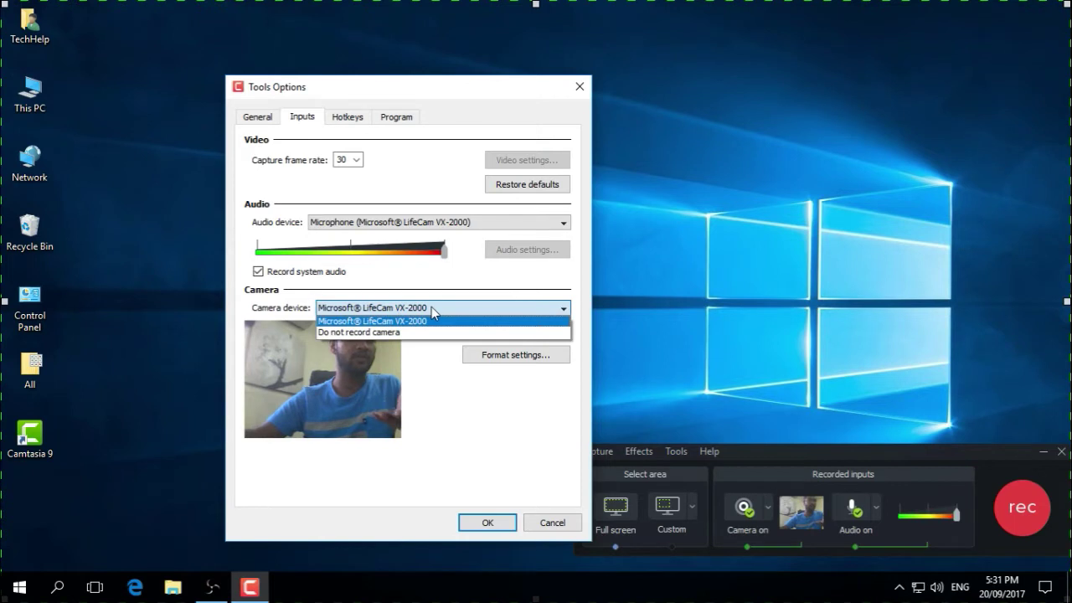
left_click(431, 307)
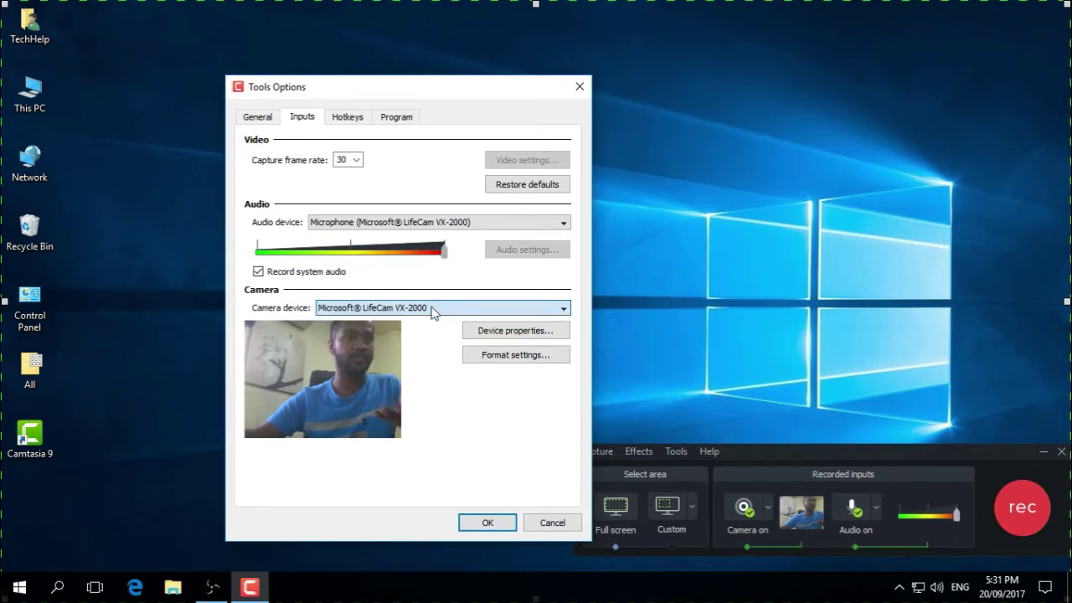
left_click(559, 525)
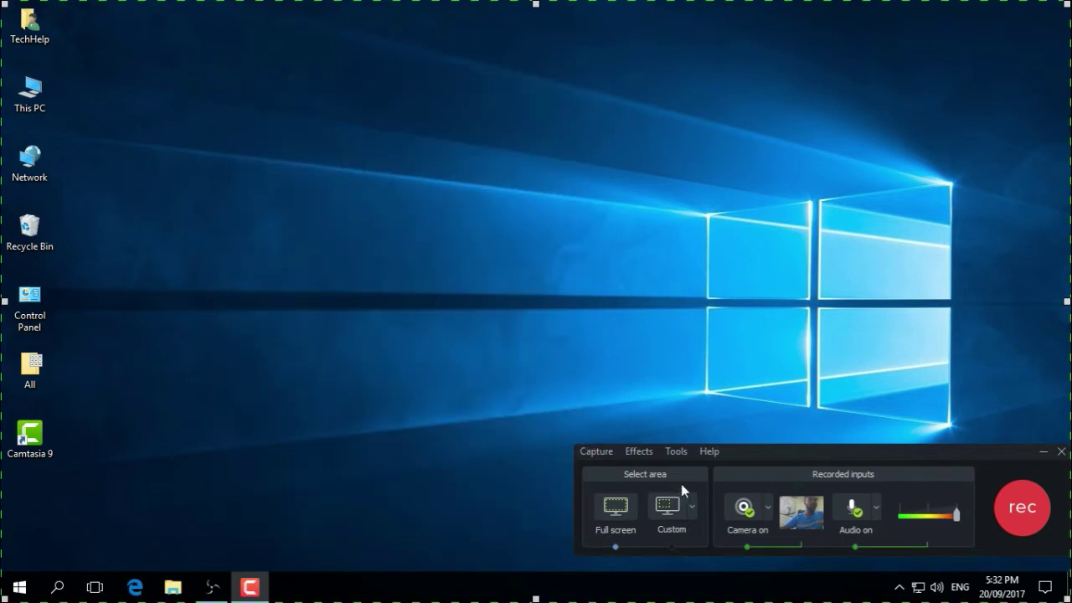
left_click(746, 514)
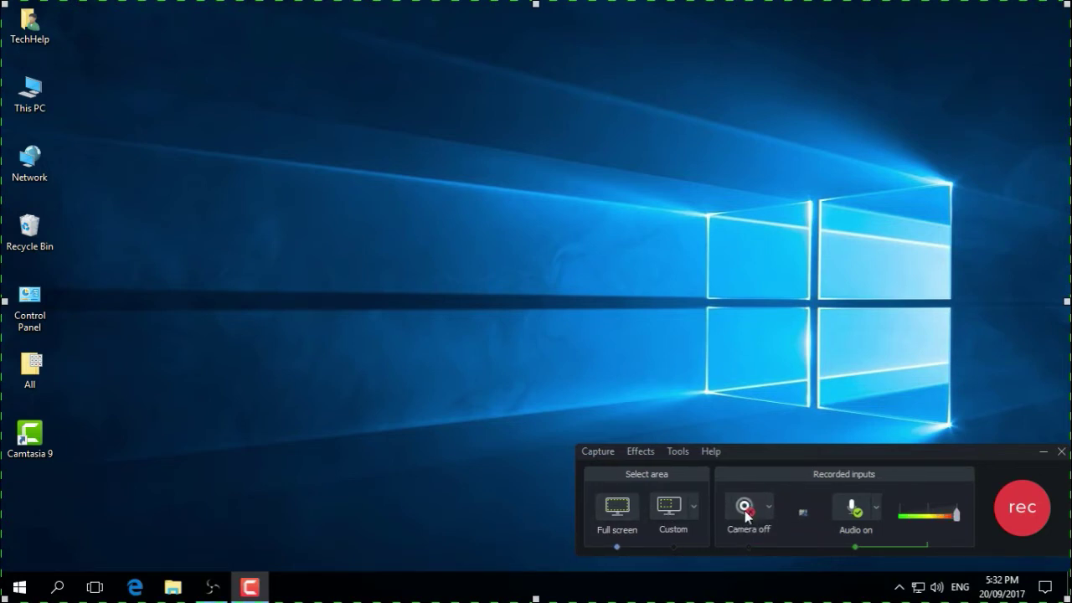
Choose Microphone (Blue Snowball) as the audio input and start a full-screen recording.
left_click(876, 506)
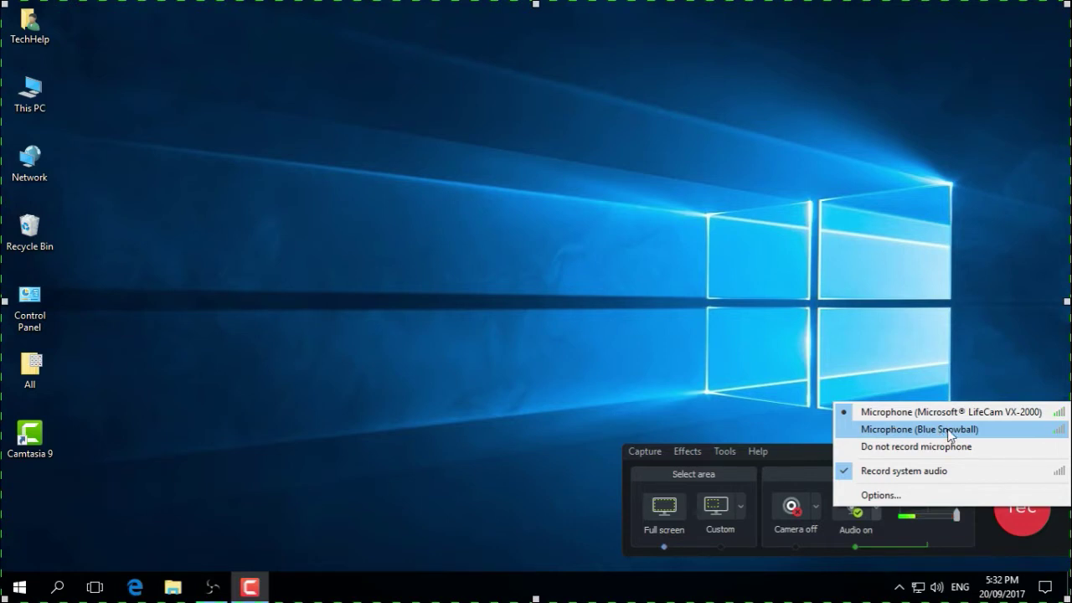
left_click(854, 429)
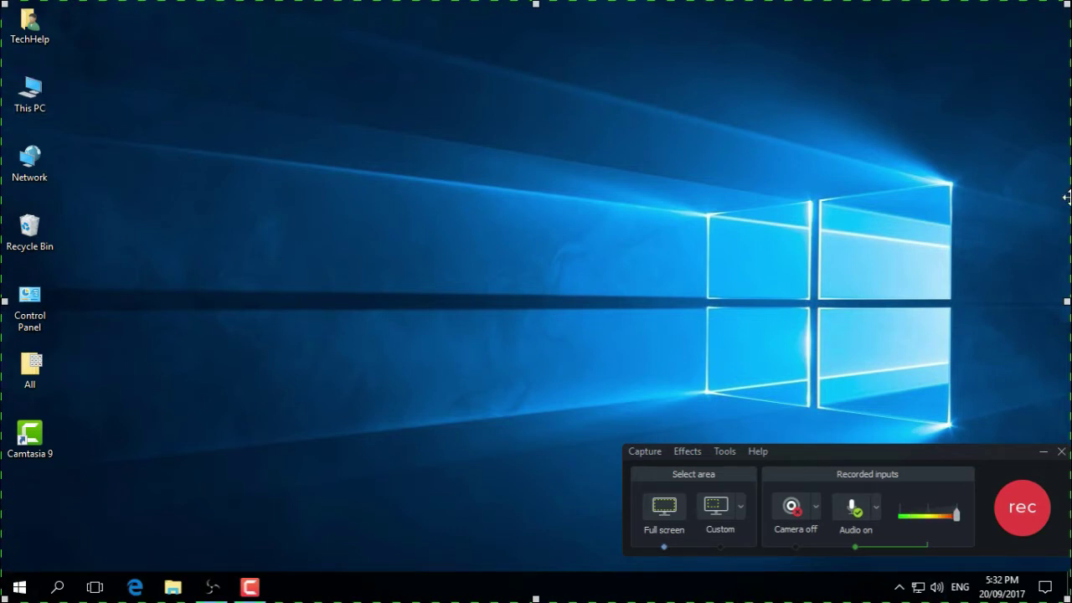
left_click(1030, 518)
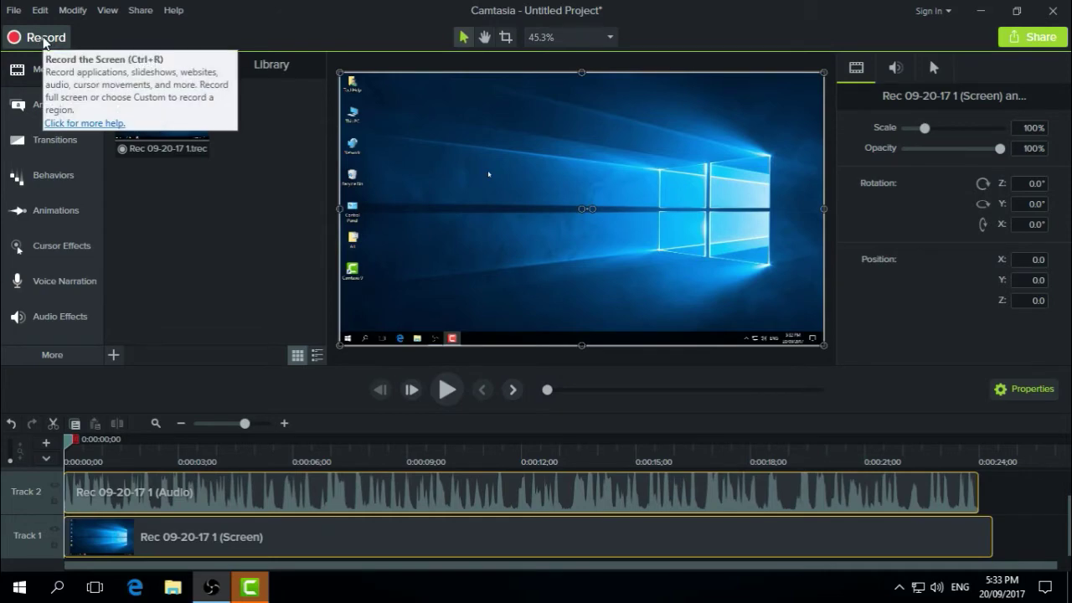
Reopen the recorder and examine the Record/Pause, Stop, Marker and ScreenDraw hotkeys in its options.
left_click(42, 38)
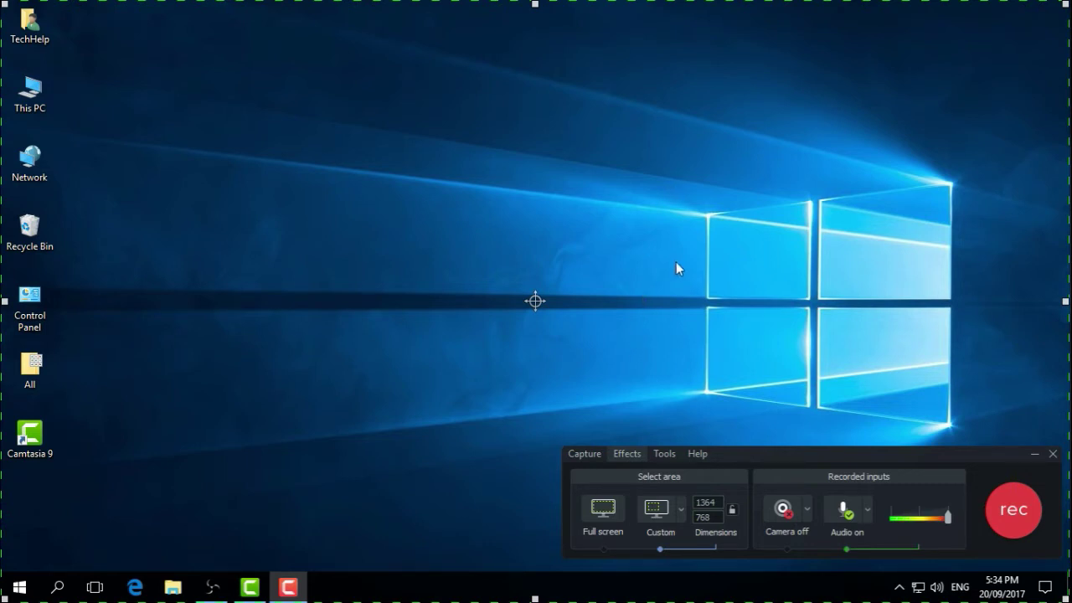
left_click(666, 455)
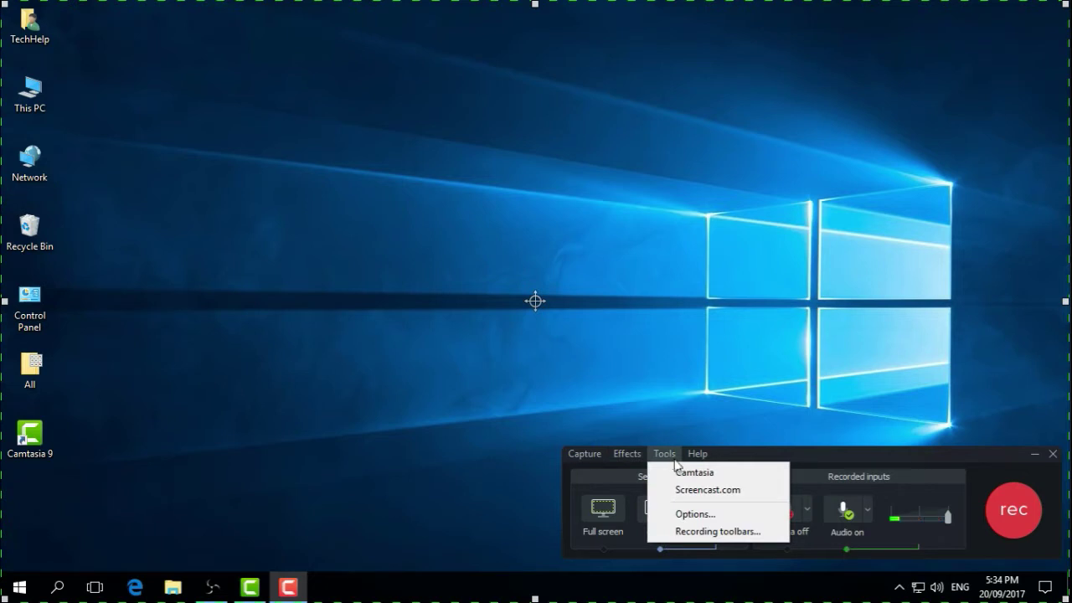
left_click(697, 515)
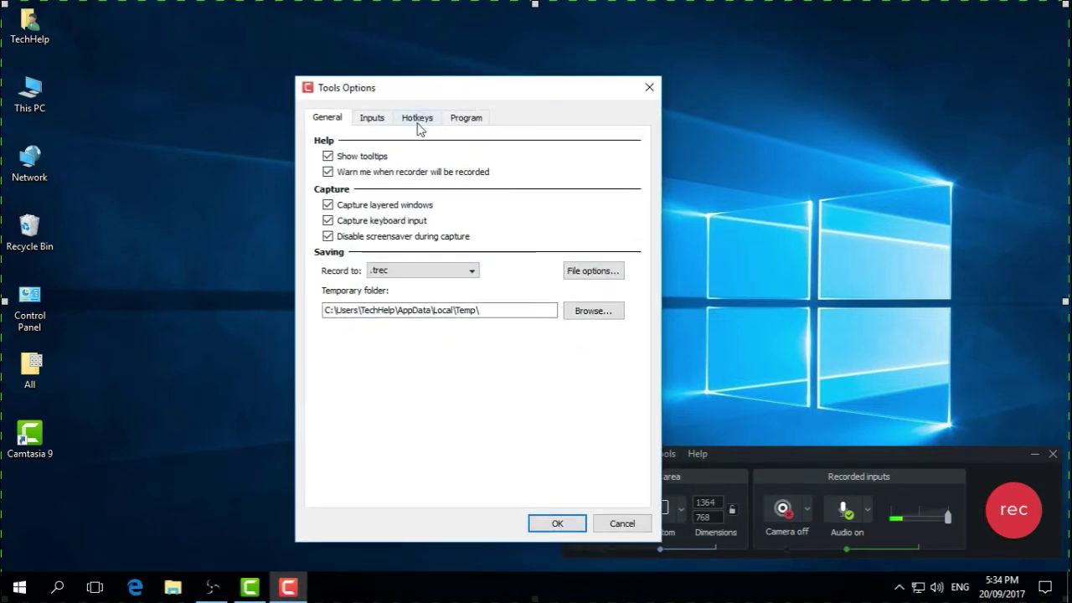
left_click(418, 118)
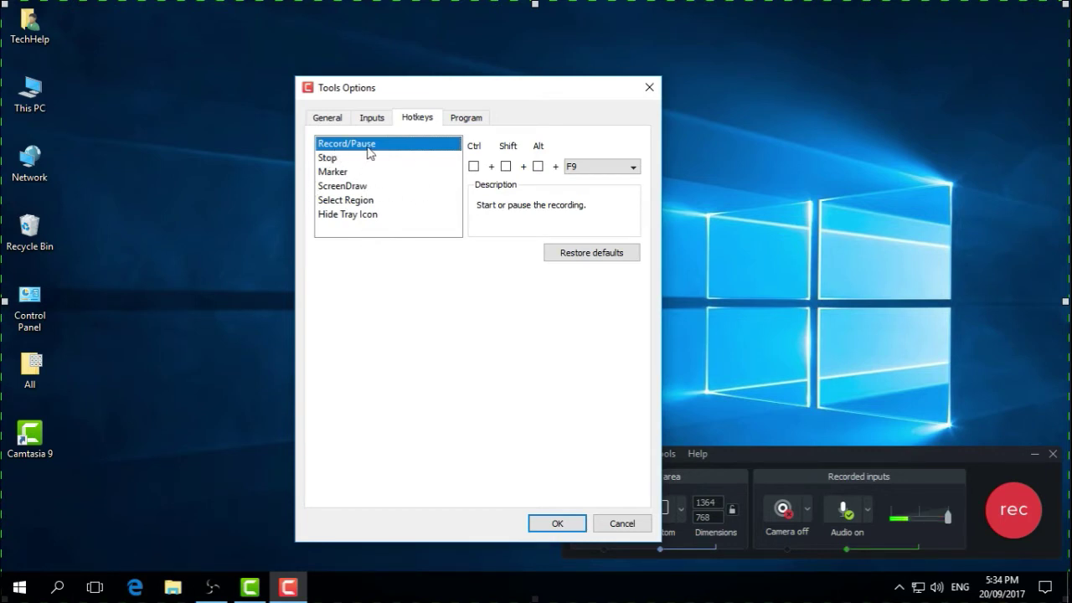
left_click(593, 168)
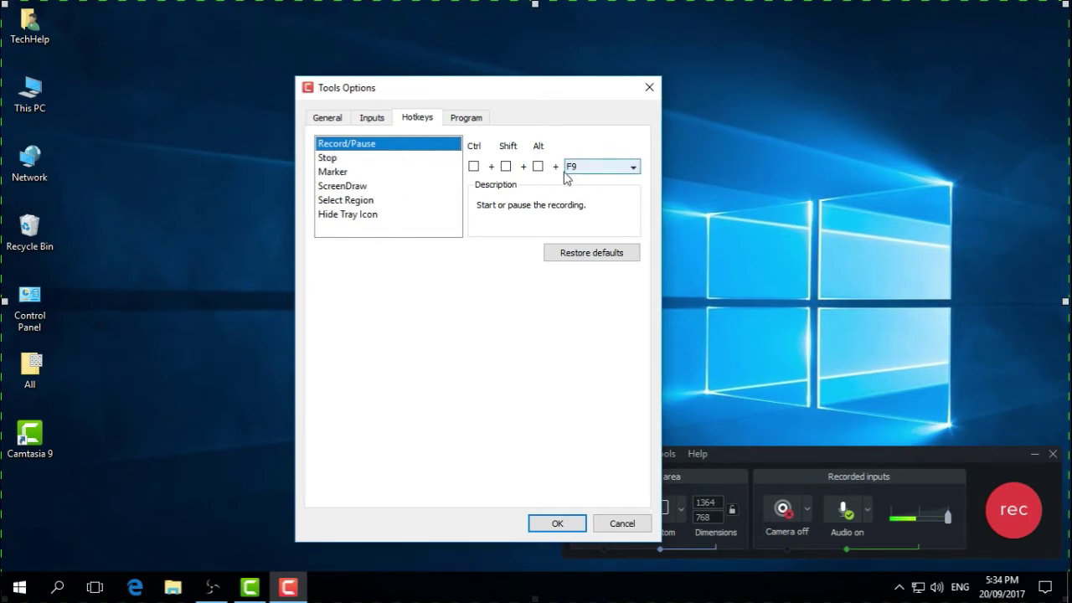
left_click(330, 159)
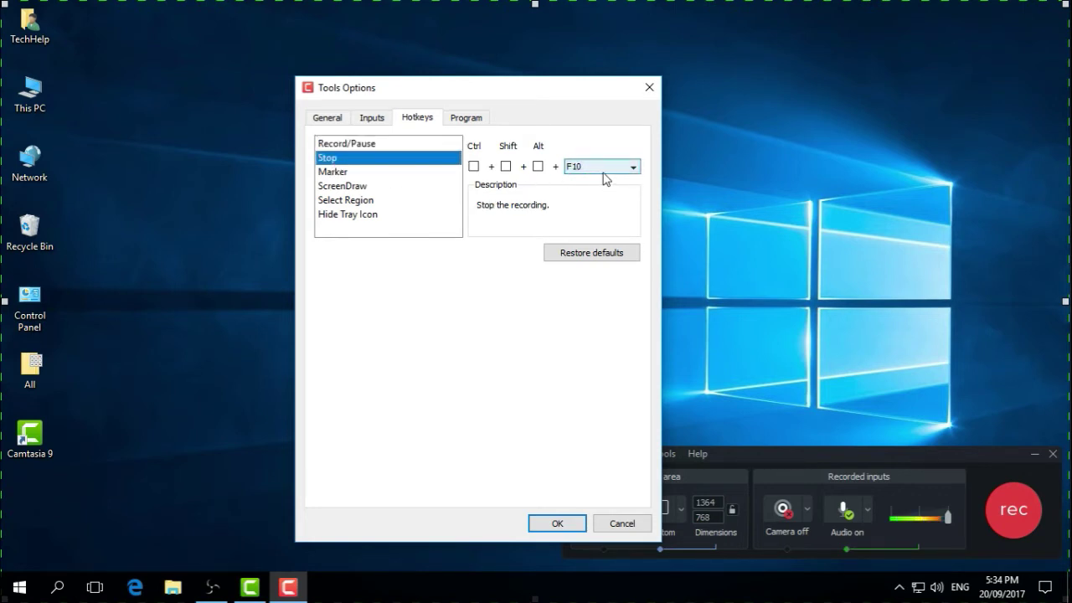
left_click(335, 172)
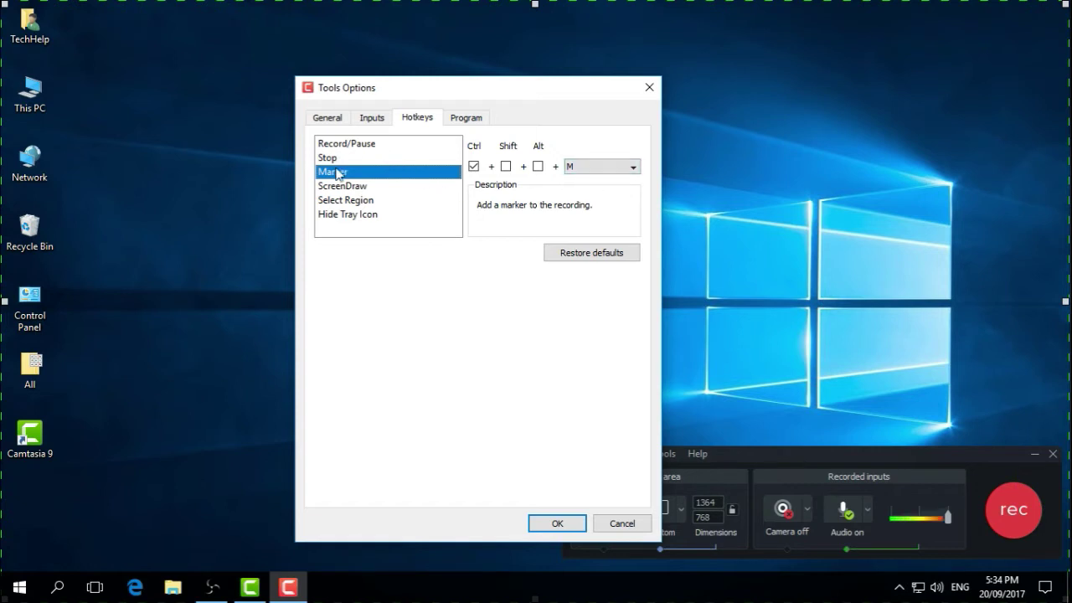
left_click(365, 186)
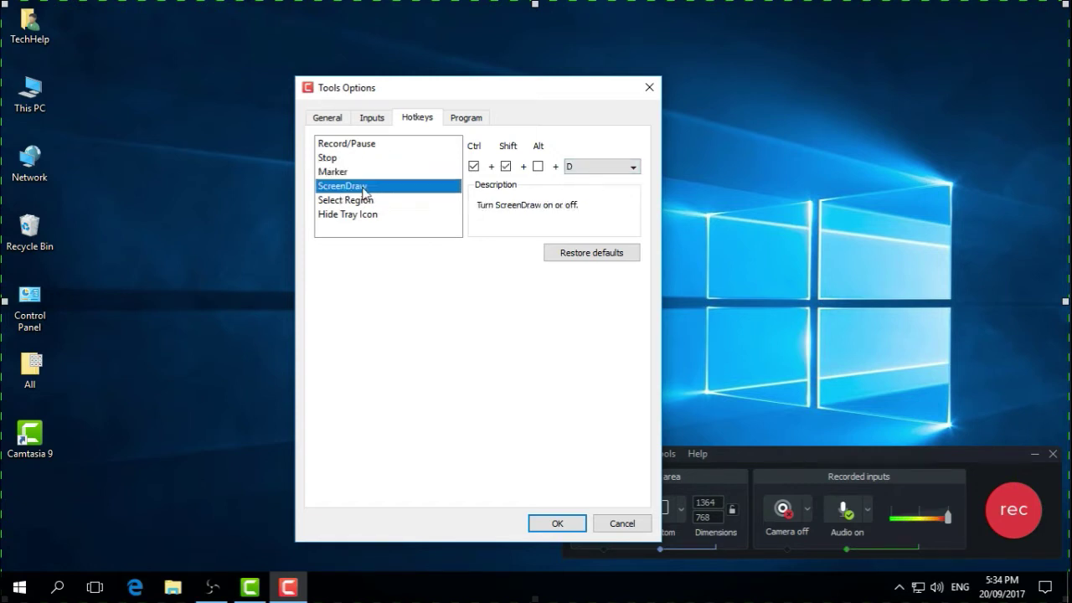
Try a different ScreenDraw hotkey without Ctrl and Shift, restore the default hotkeys and close the options.
left_click(474, 166)
left_click(506, 166)
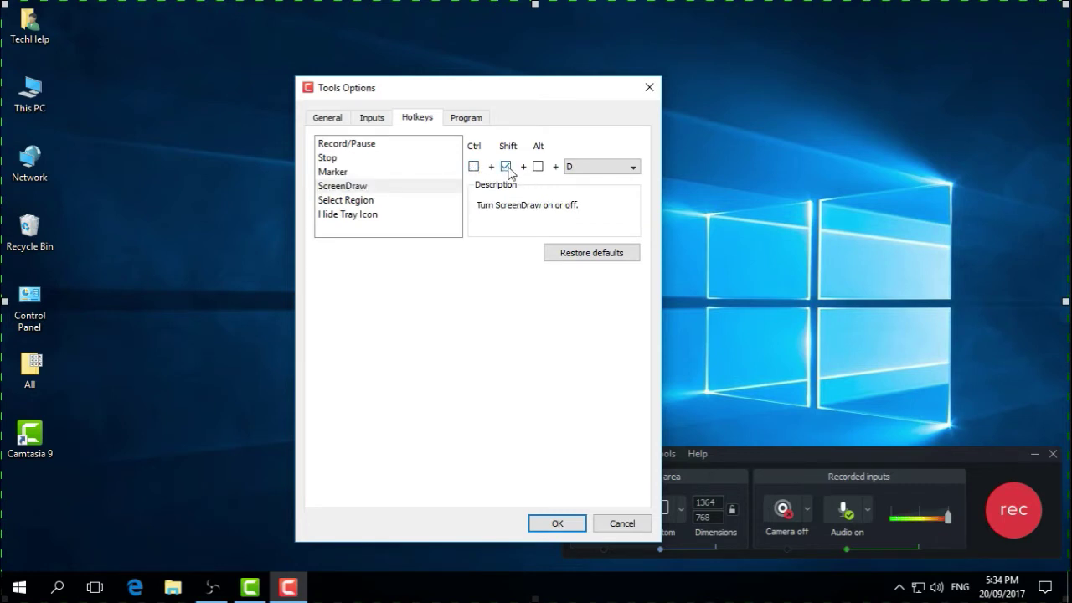
left_click(584, 170)
left_click(582, 223)
left_click(601, 259)
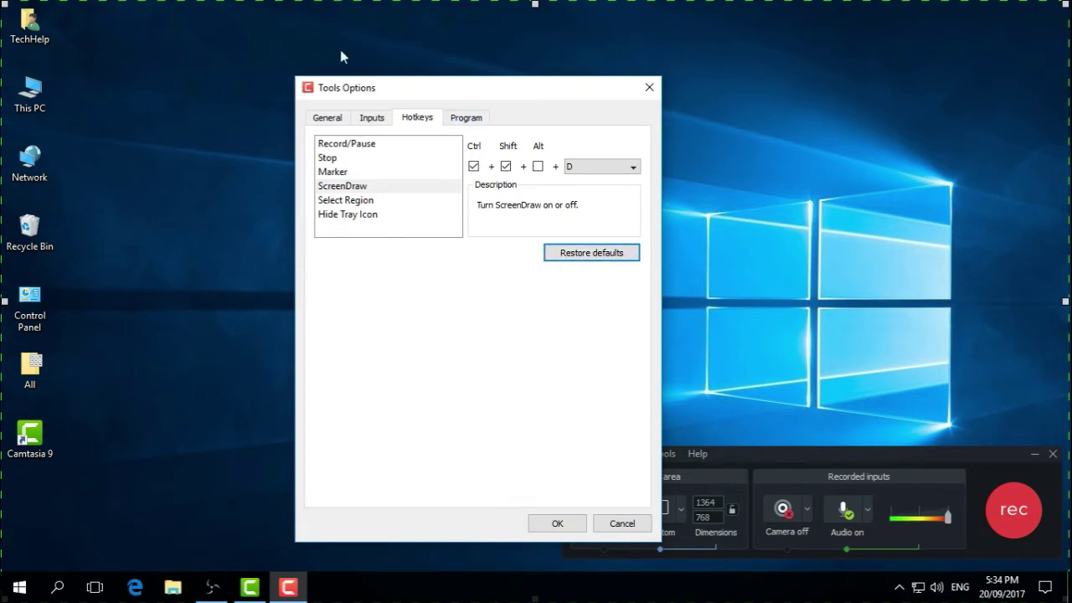
left_click(368, 144)
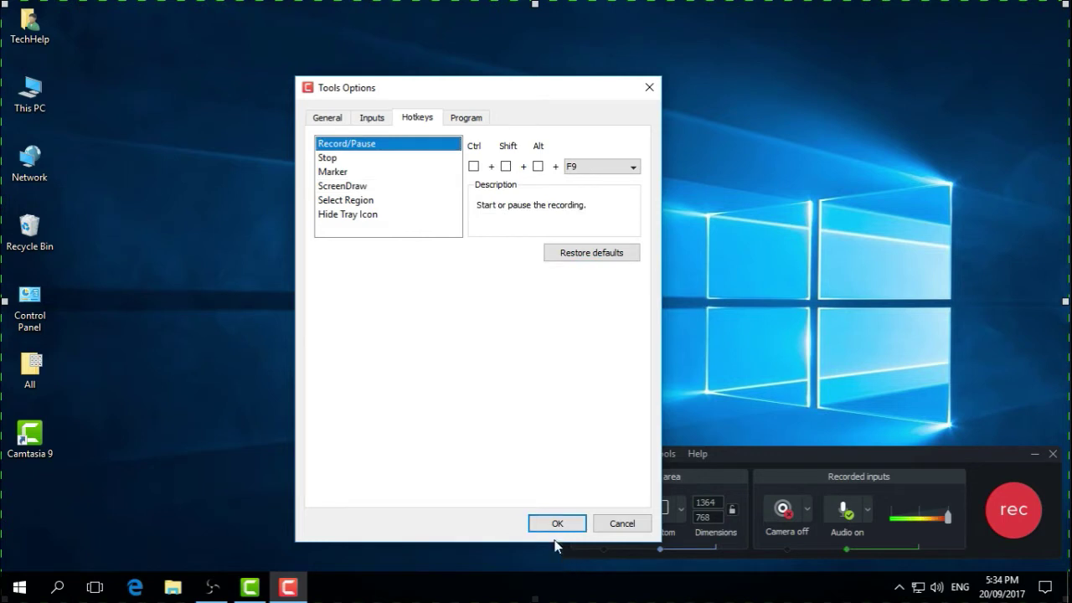
left_click(646, 88)
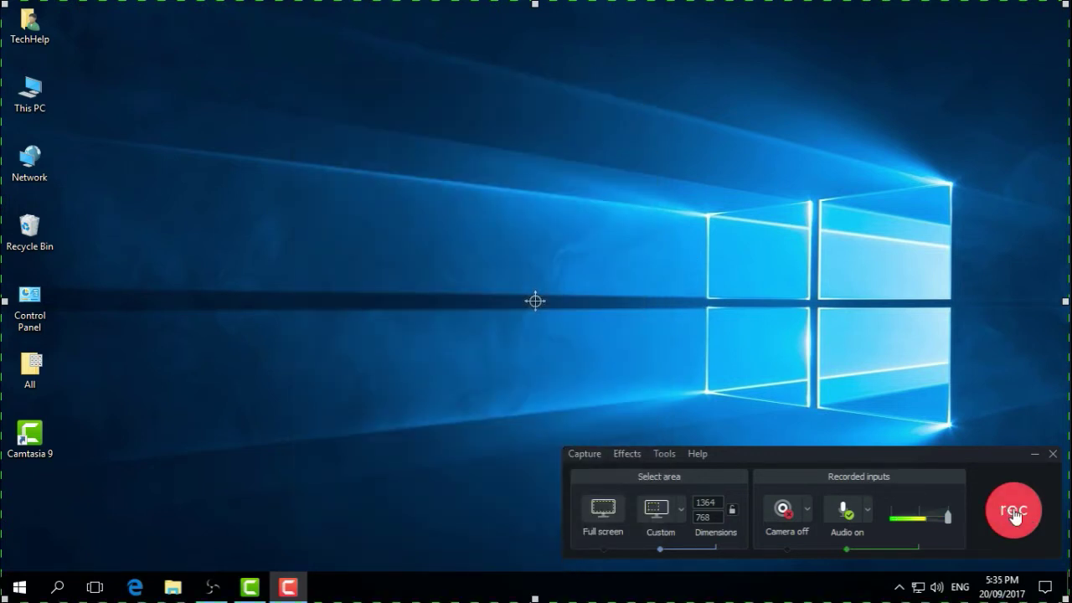
Make a short second recording of the custom screen area, stop it, and clear the selection in the Media Bin.
left_click(1009, 510)
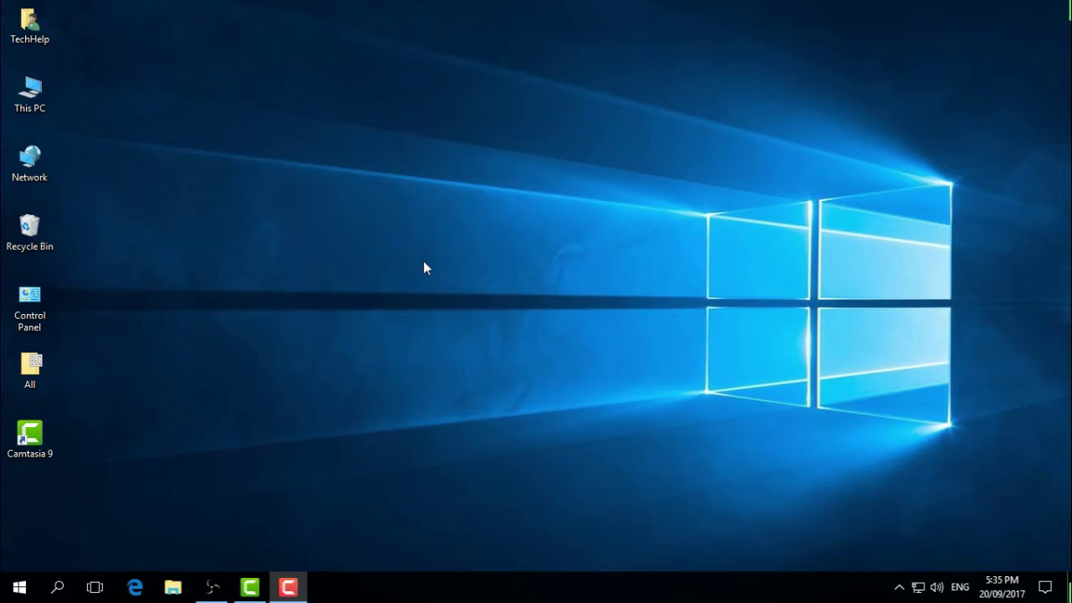
key("F10")
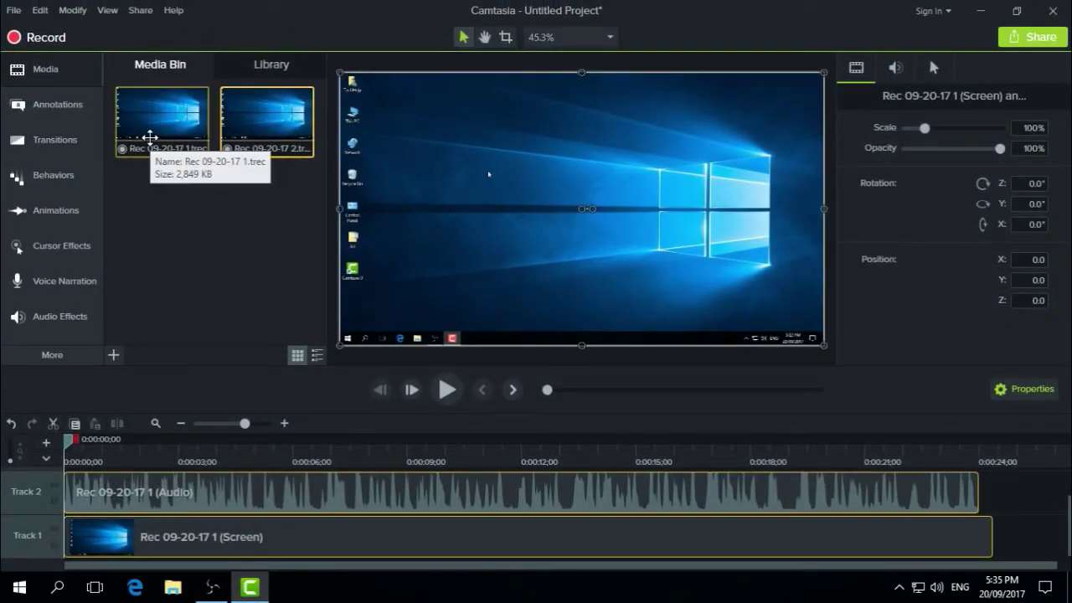
left_click(223, 120)
left_click(207, 216)
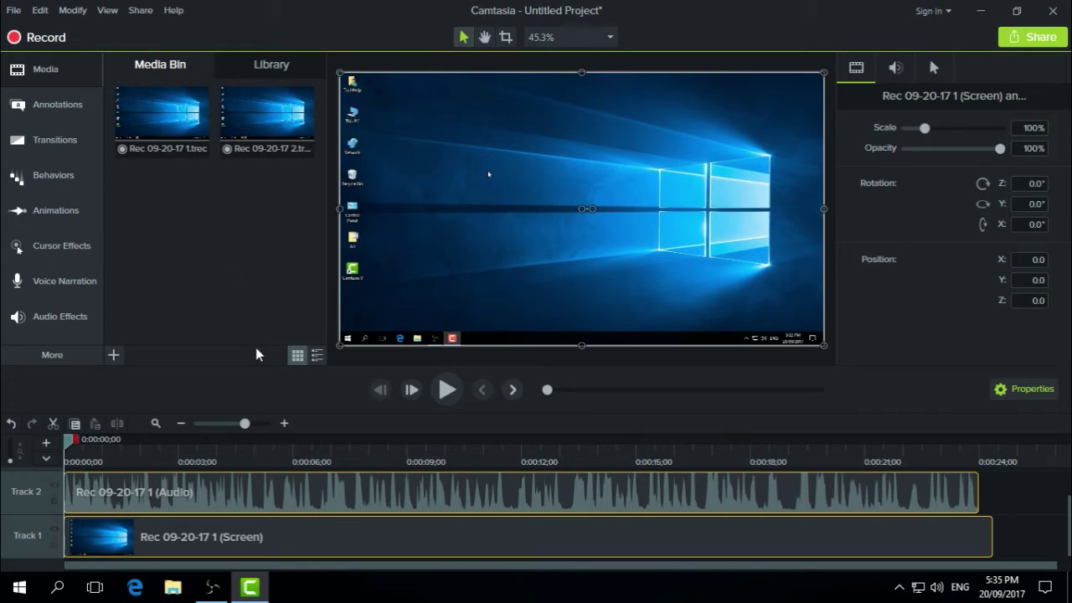
Examine the first recording's separate screen clip on Track 1 and audio clip on Track 2 by selecting each in turn.
left_click(1027, 496)
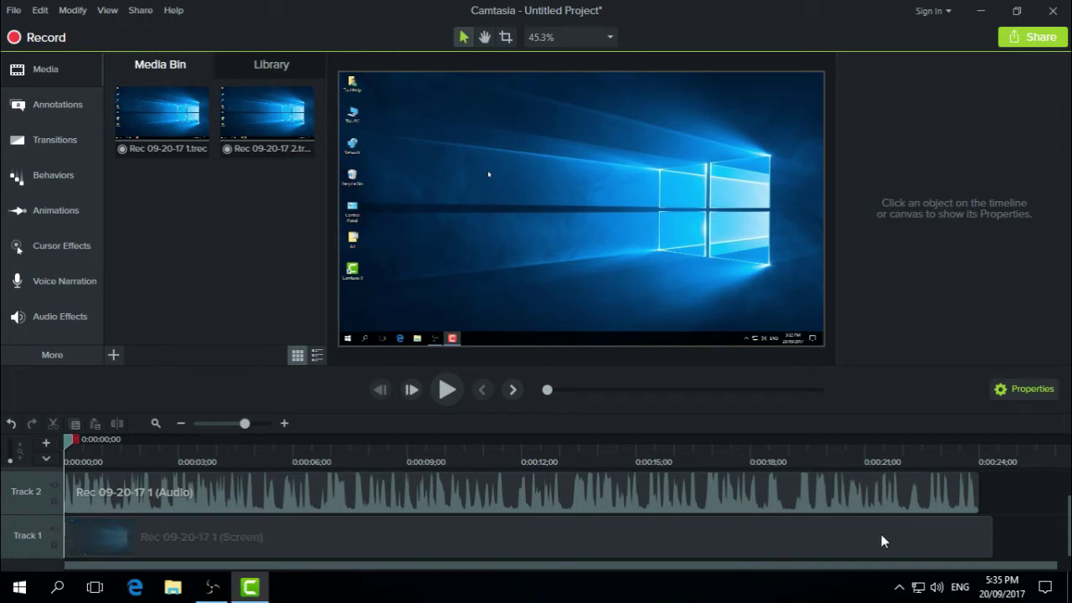
left_click(401, 542)
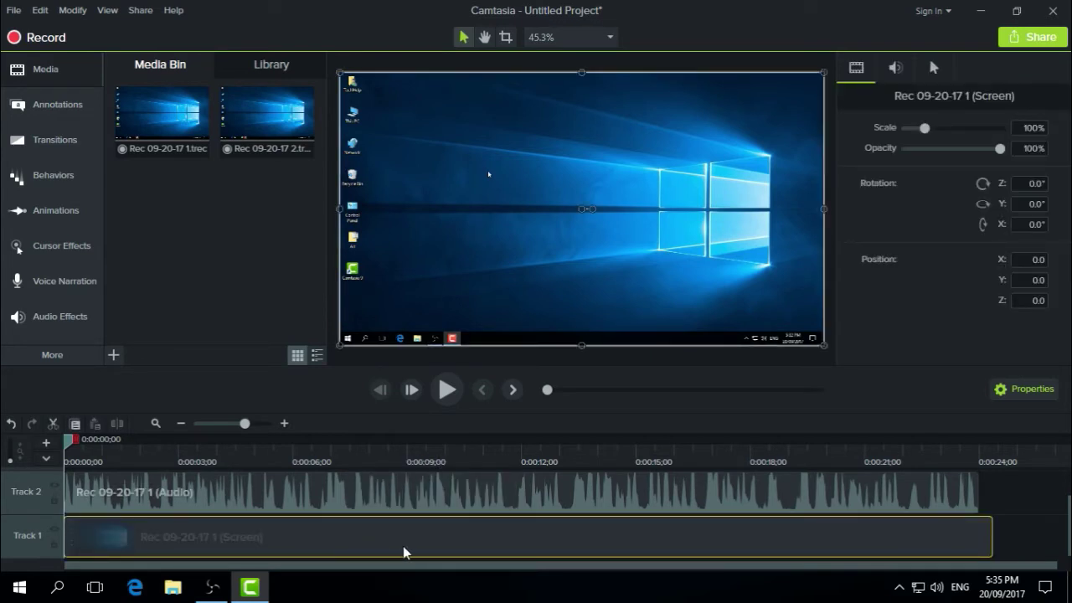
left_click(147, 501)
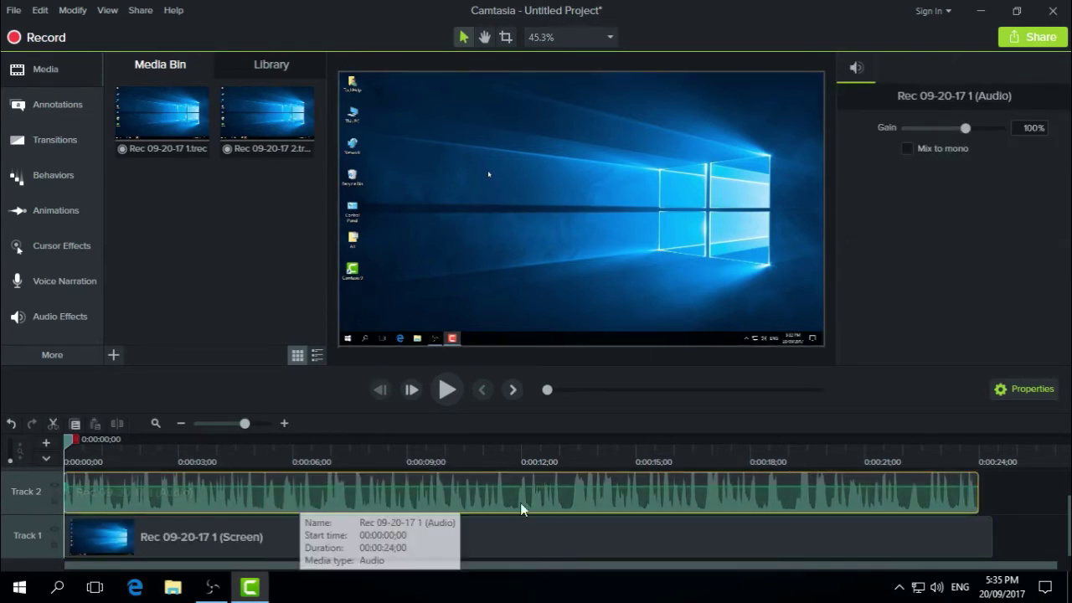
left_click(532, 546)
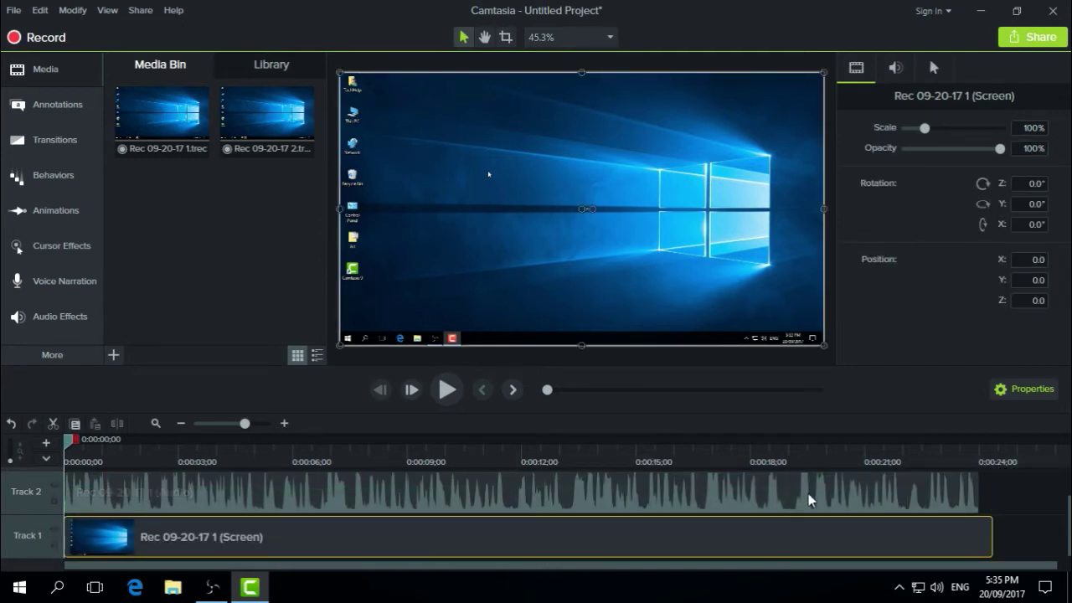
left_click(664, 494)
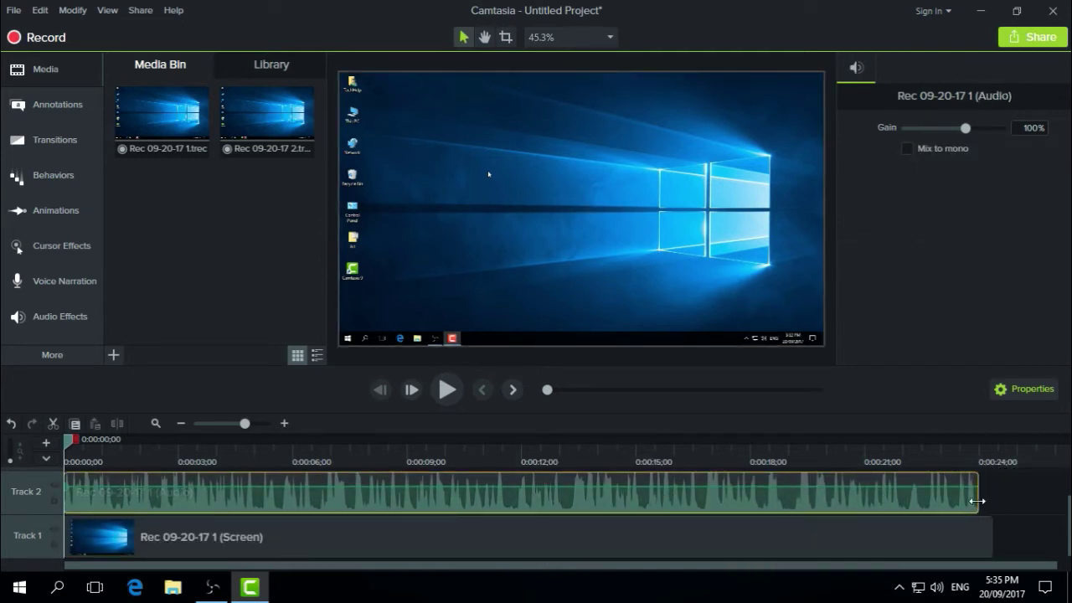
left_click(970, 544)
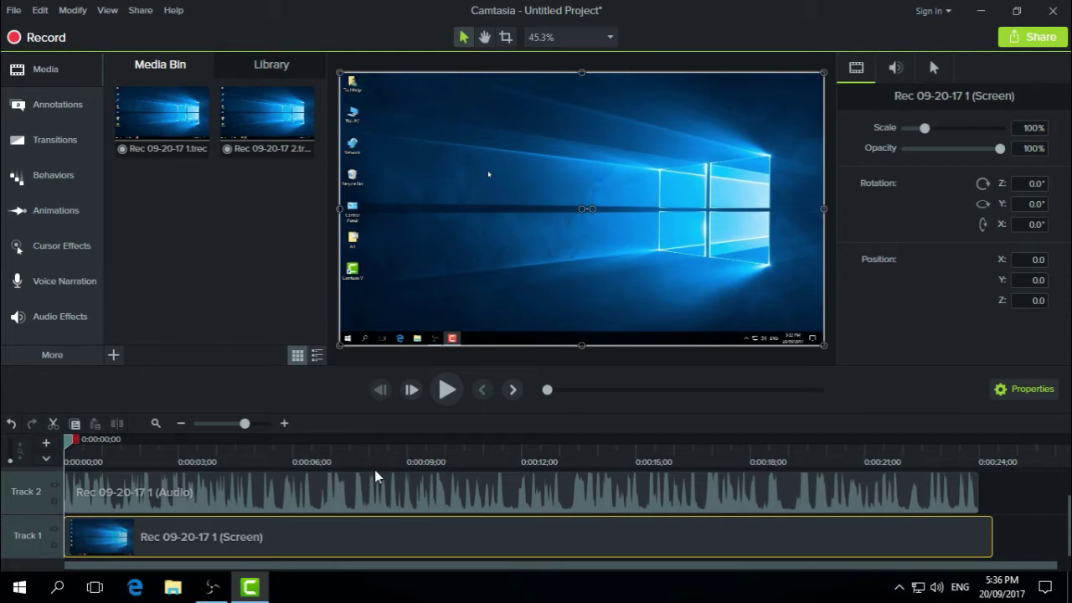
left_click_drag(379, 486, 398, 545)
left_click(398, 546)
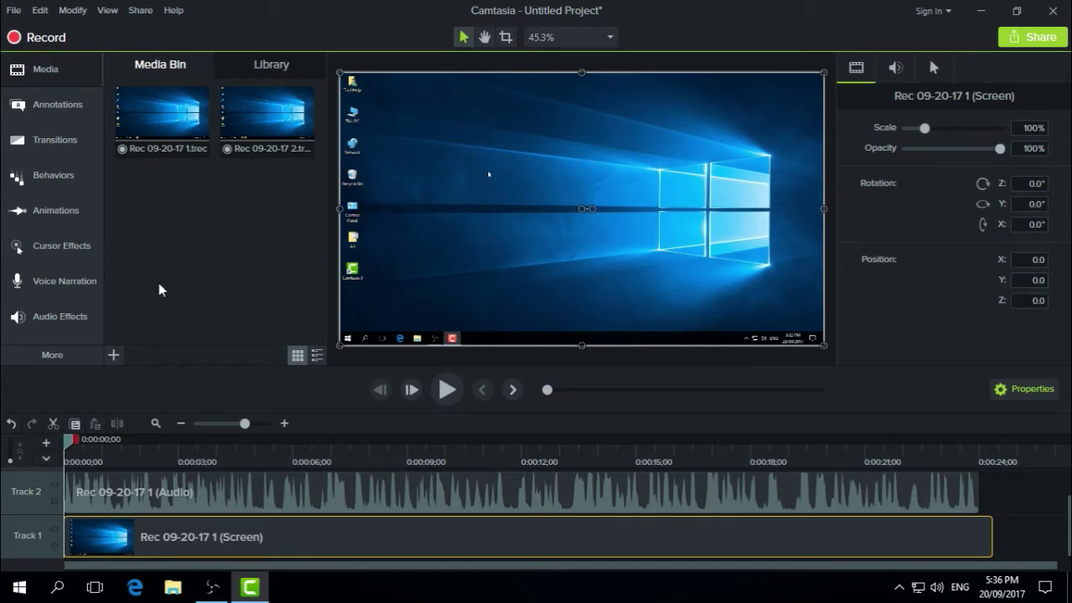
Scrub the playhead along the timeline to preview the recording, and return it to the start.
left_click_drag(66, 442, 220, 442)
left_click_drag(314, 464, 279, 444)
key("ctrl+Home")
Split the screen clip and the audio clip together at 0:00:02;08 on the timeline.
left_click(142, 498)
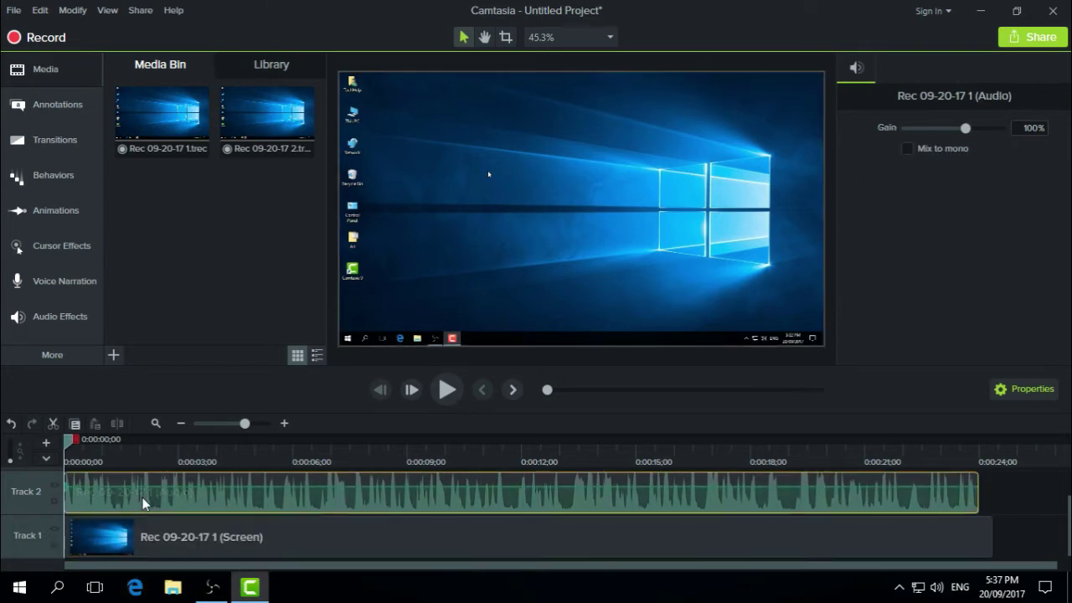
left_click(148, 539)
left_click_drag(65, 445, 153, 459)
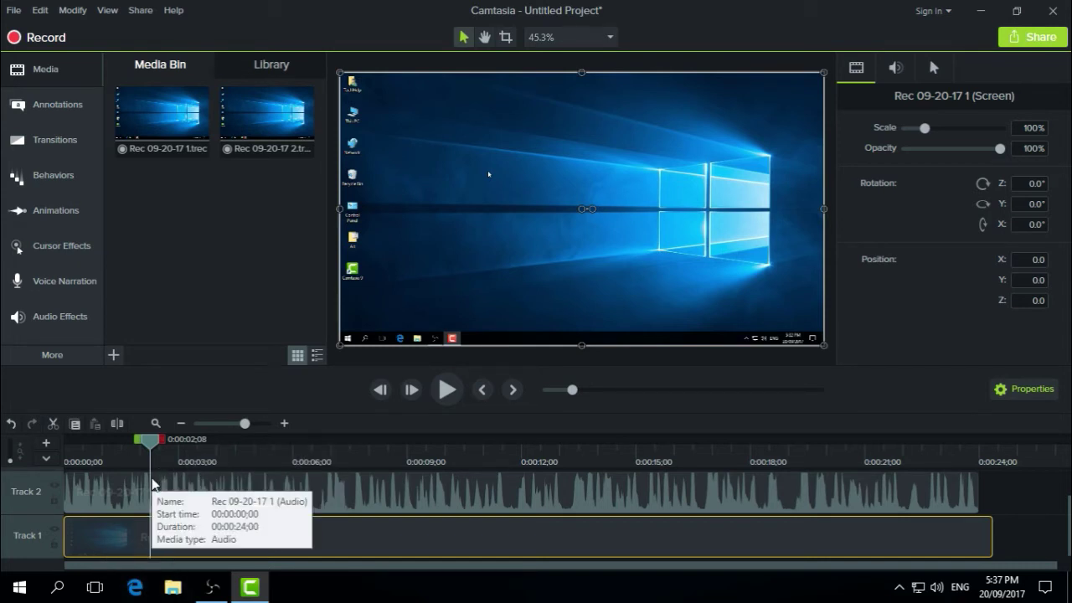
left_click(111, 494, "ctrl")
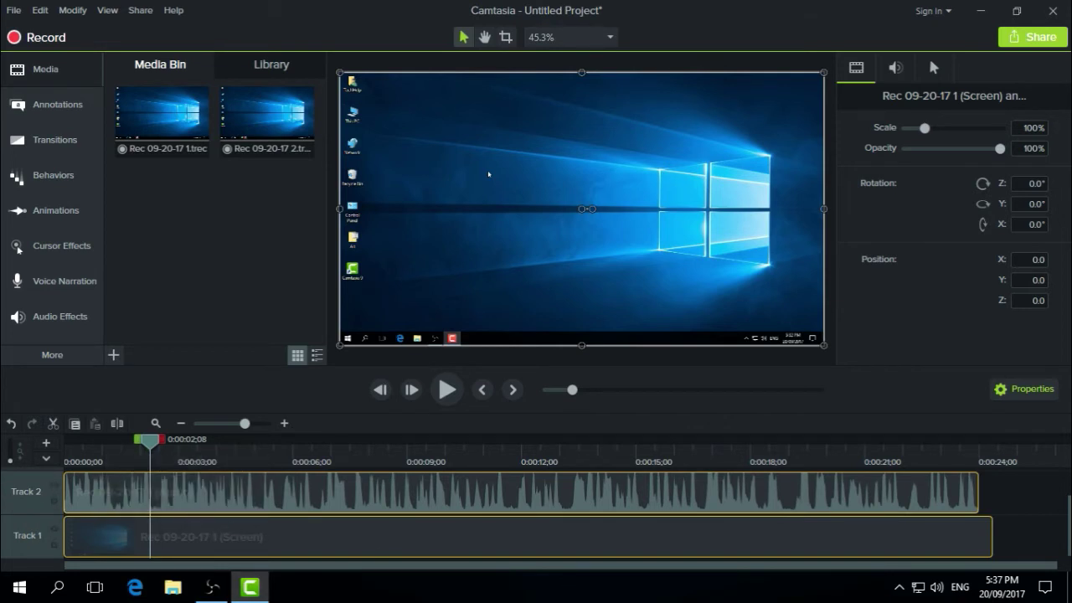
left_click(119, 425)
Delete the leading pieces of the audio clip on Track 2 and the screen clip on Track 1, before the playhead.
left_click(115, 484)
left_click(119, 536)
left_click(117, 491)
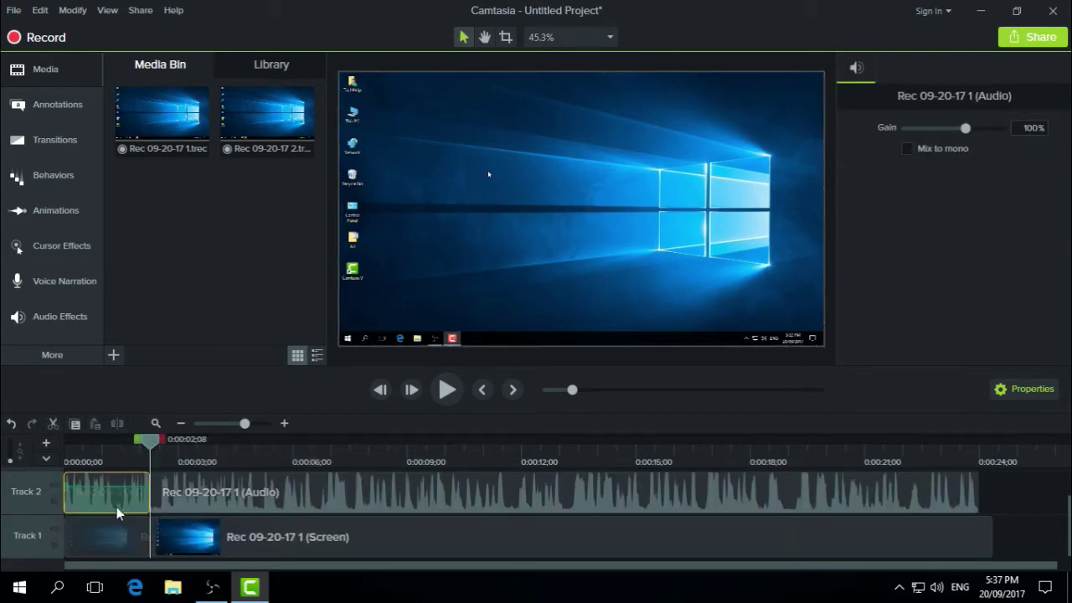
key("Delete")
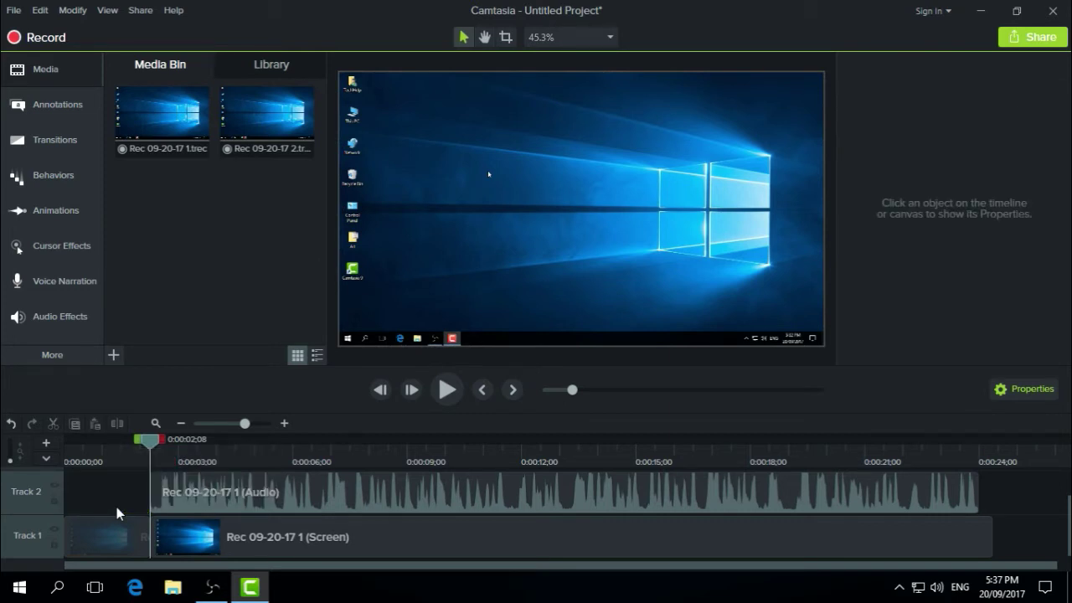
left_click(111, 543)
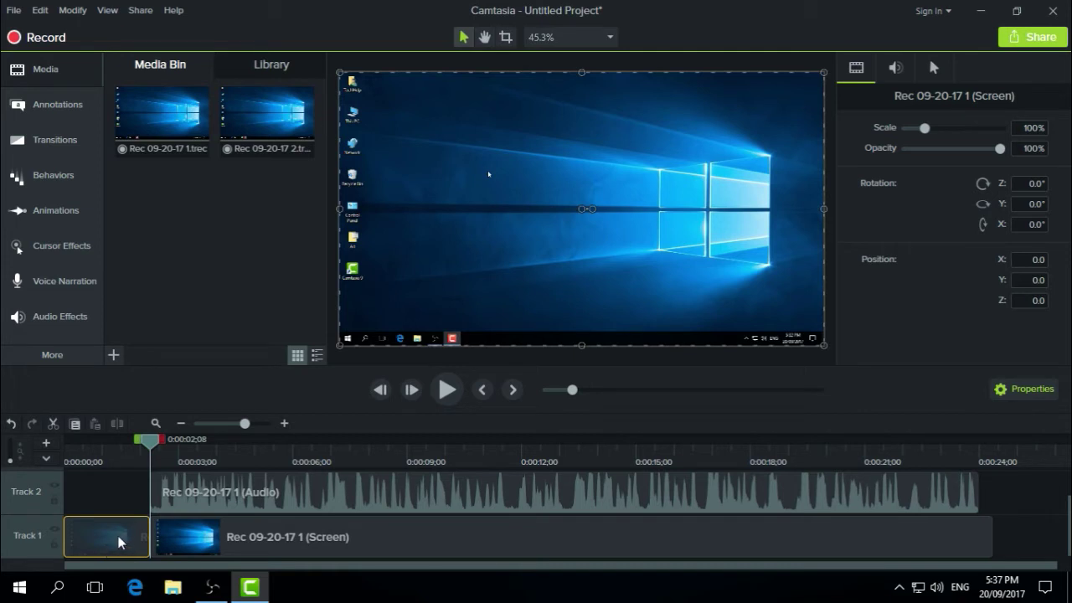
right_click(117, 539)
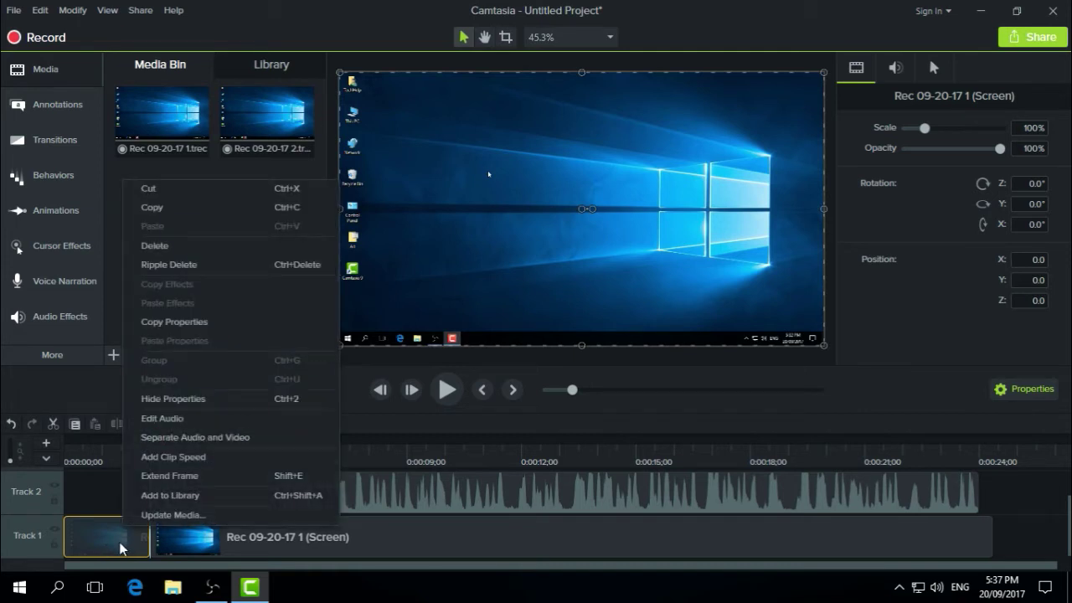
left_click(158, 245)
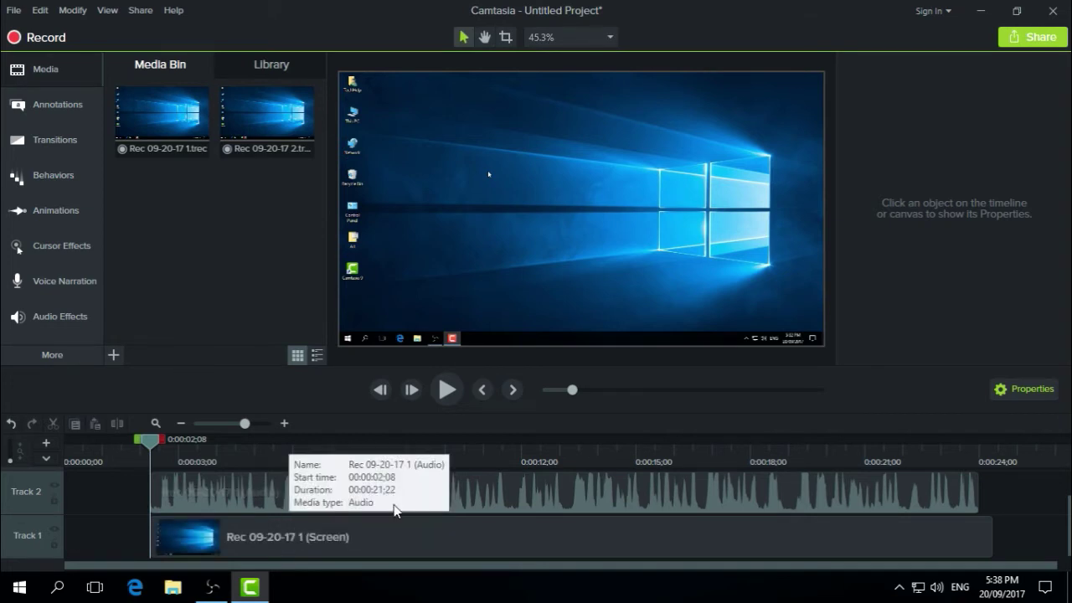
left_click(293, 499)
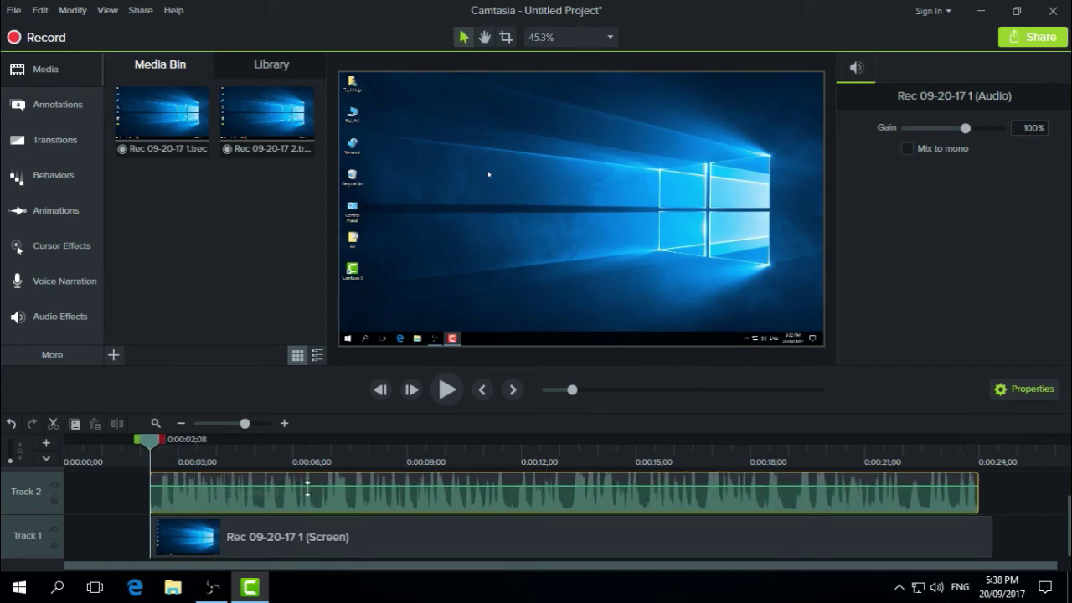
left_click(97, 497)
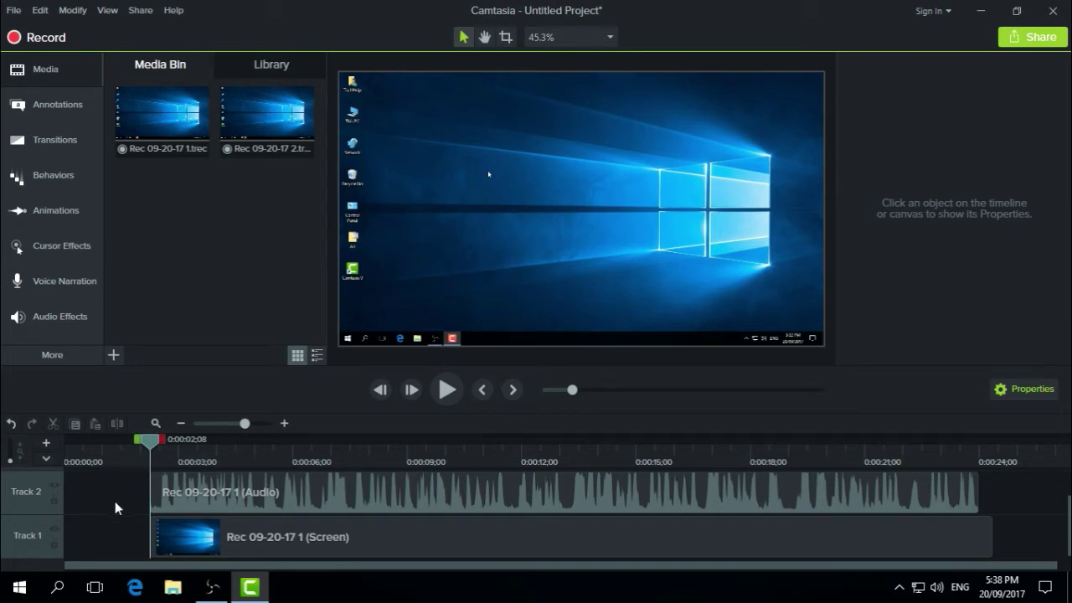
Undo the deletions and the split of both clips, and clear the clip selection.
left_click(11, 424)
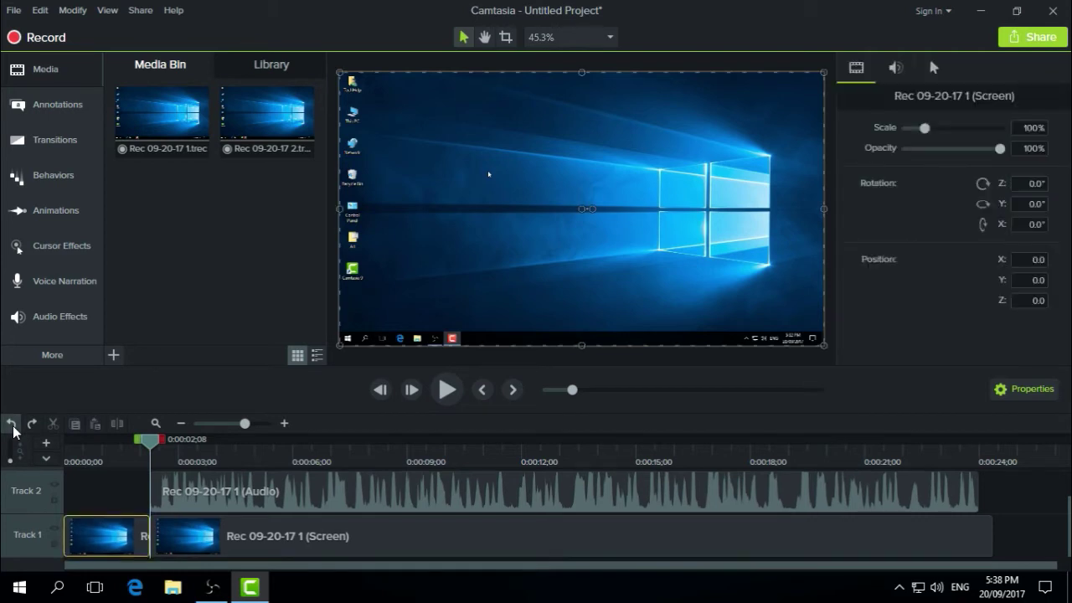
left_click(67, 495)
left_click(209, 536, "ctrl")
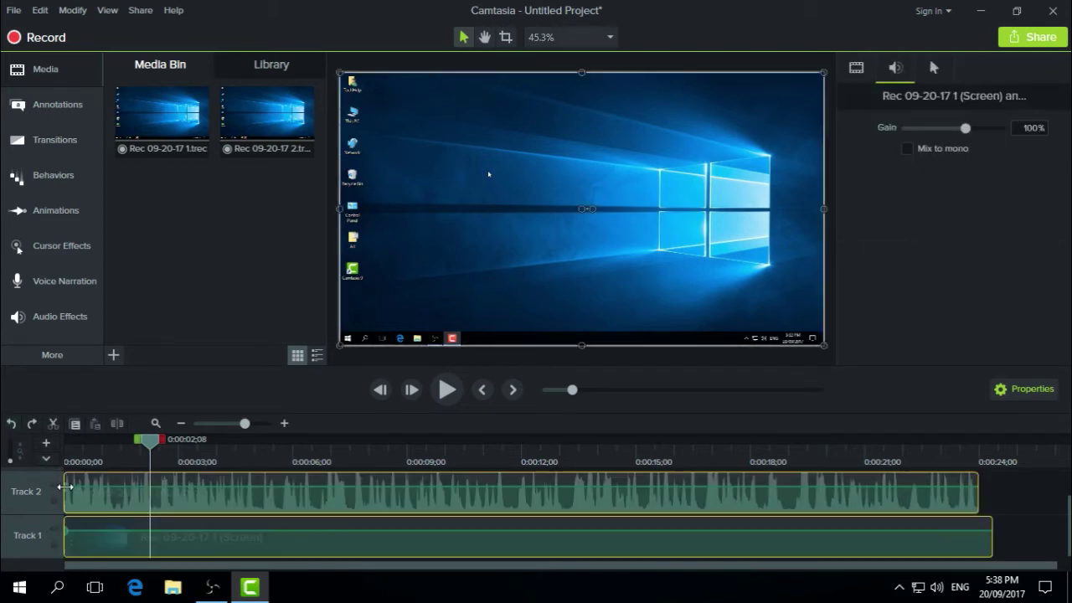
left_click(1013, 508)
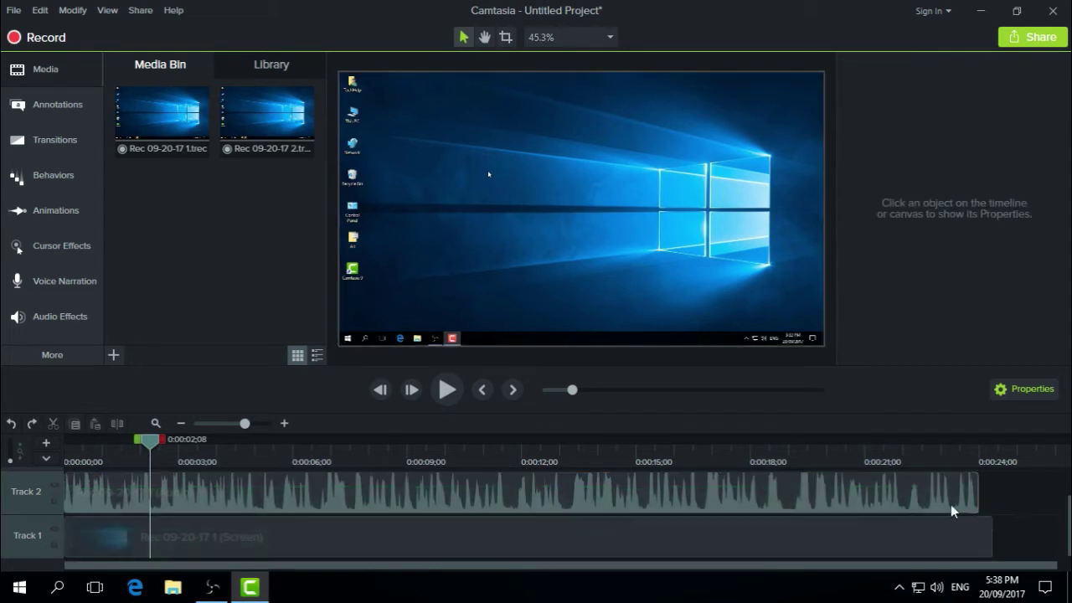
Raise the volume of the Track 2 audio clip to about 133%.
left_click(304, 501)
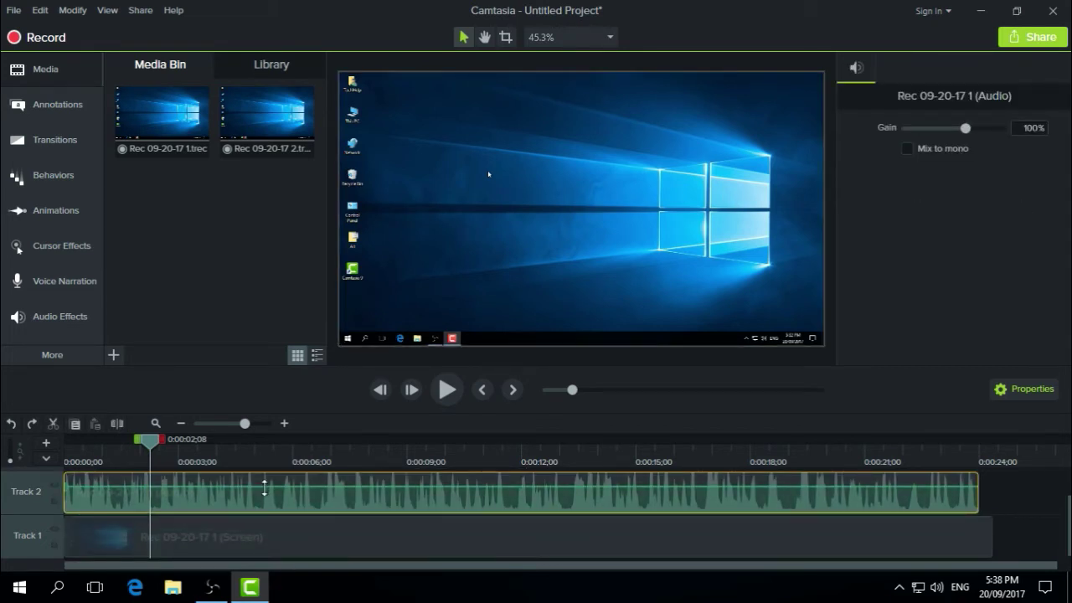
left_click_drag(265, 488, 265, 486)
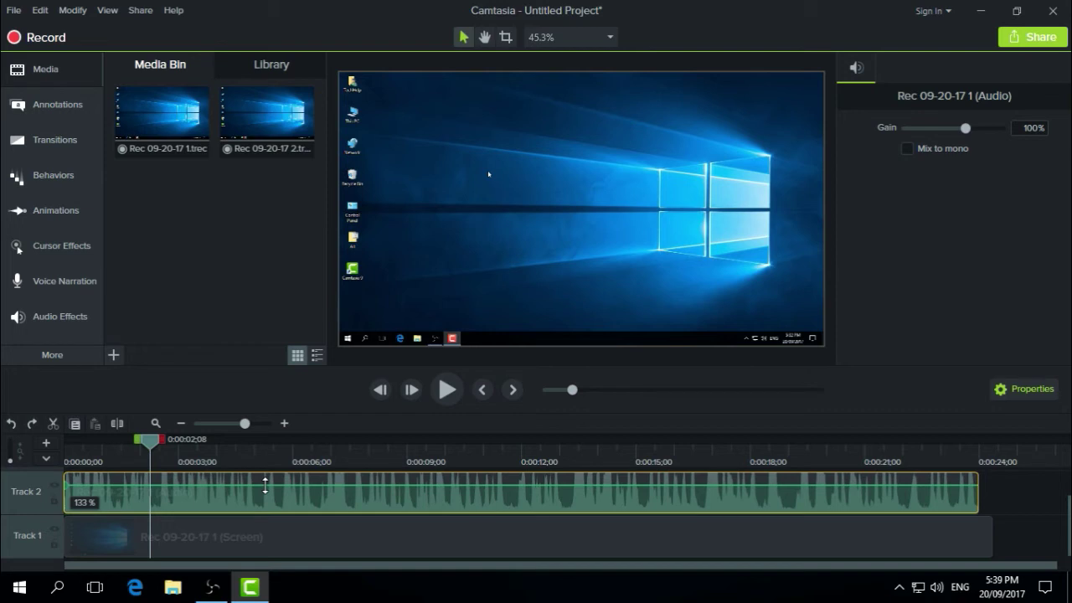
left_click_drag(264, 485, 264, 485)
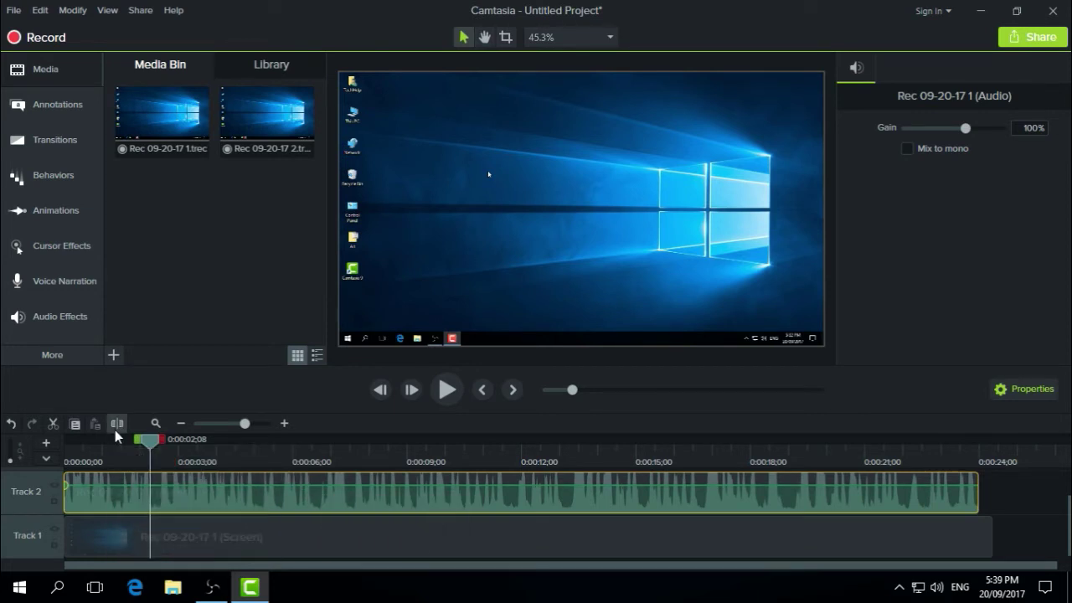
Split the screen clip on Track 1 and the audio clip on Track 2 at 0:00:03;23.
left_click(151, 551)
left_click_drag(156, 442, 207, 465)
left_click(118, 425)
left_click(175, 540)
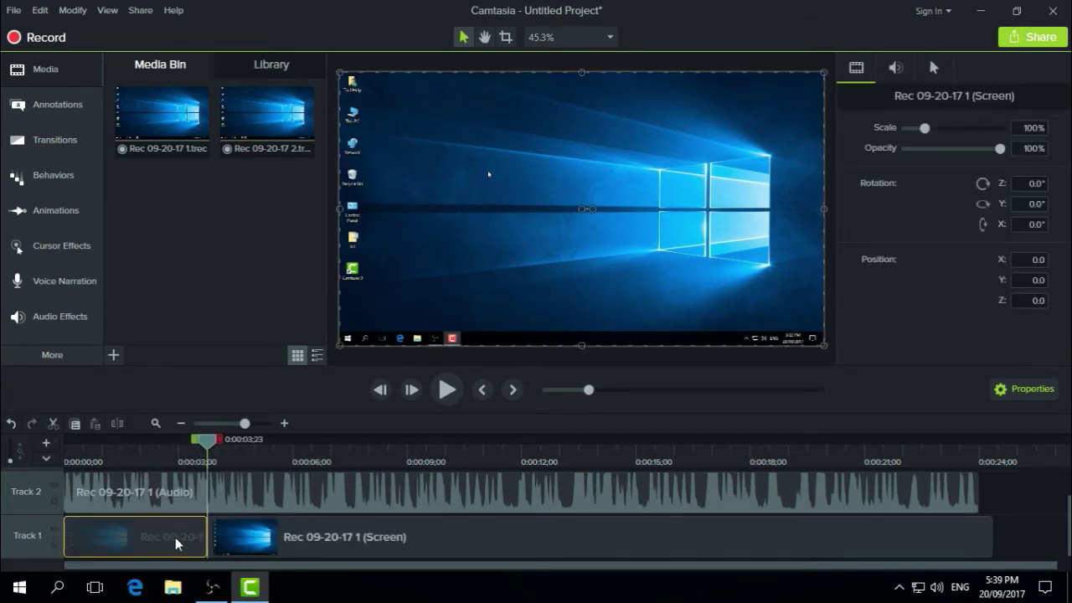
left_click(182, 493)
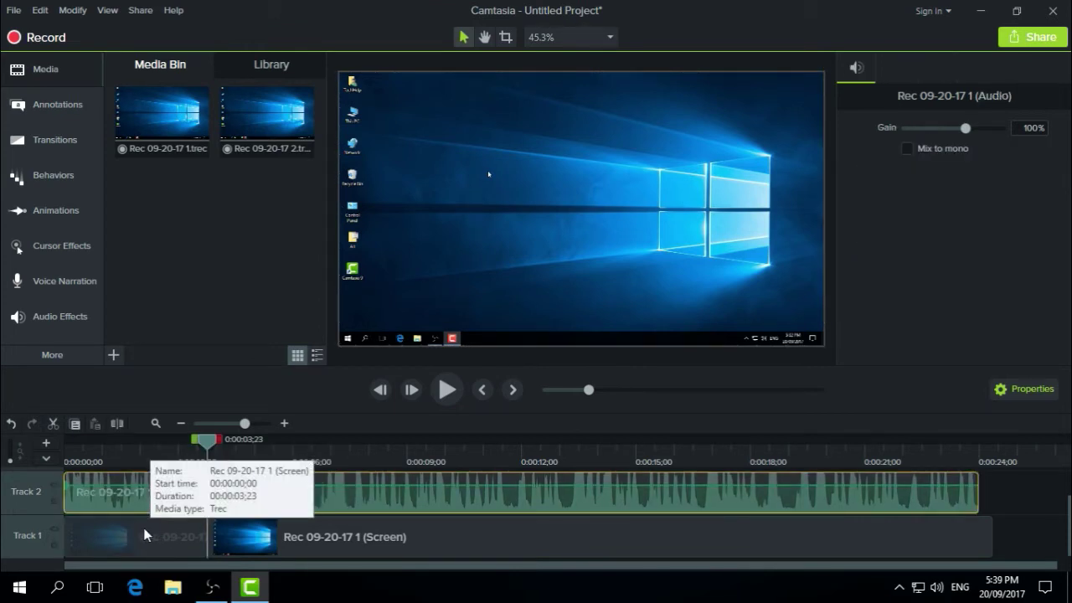
left_click(135, 549, "ctrl")
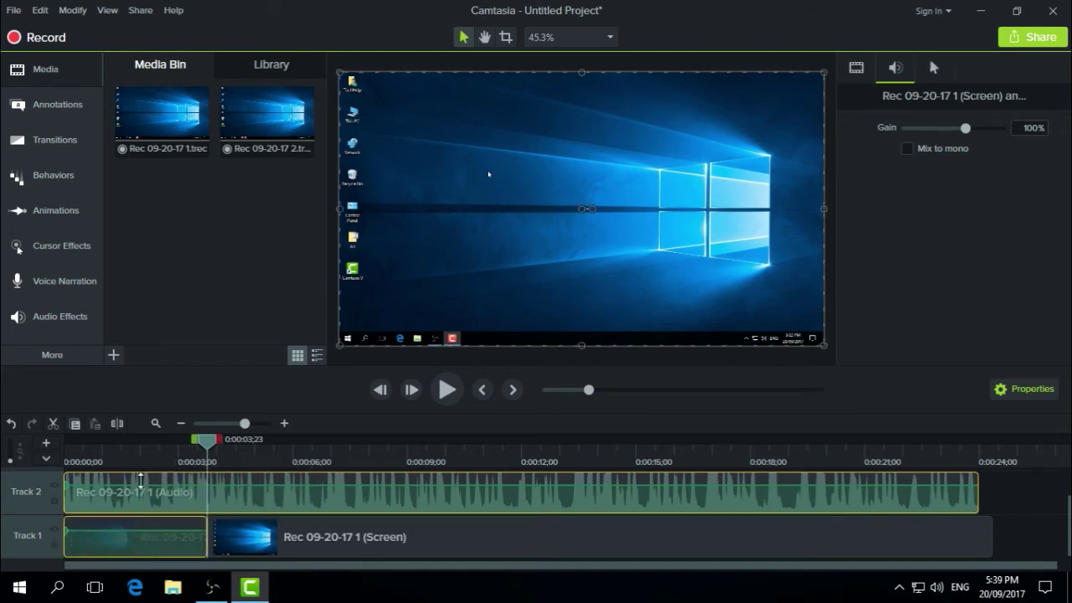
left_click(122, 422)
Delete the audio and screen pieces that lie before 0:00:03;23.
left_click(157, 493)
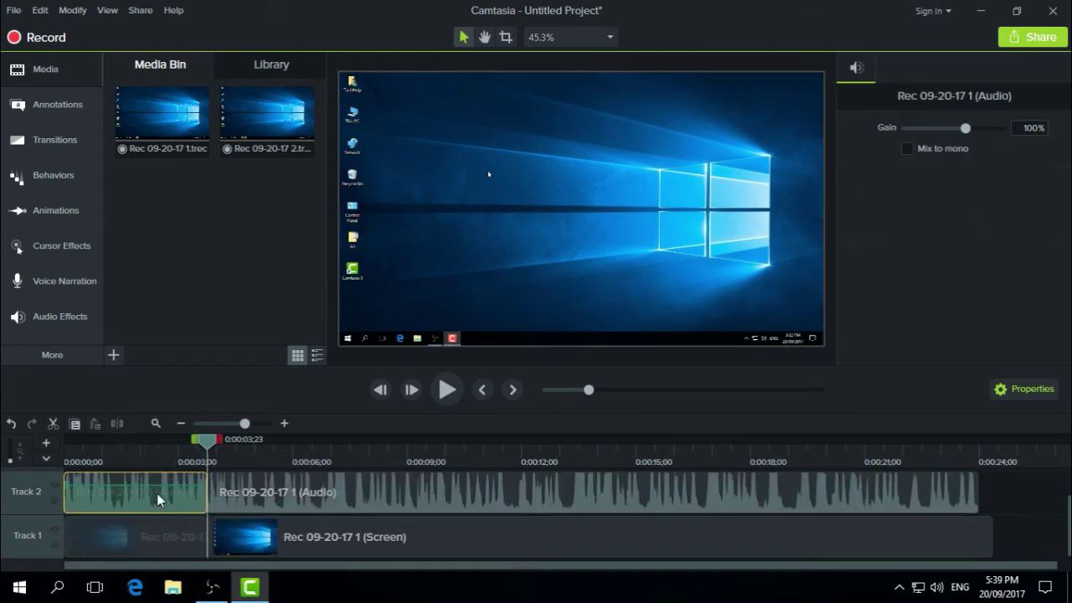
key("Delete")
left_click(157, 526)
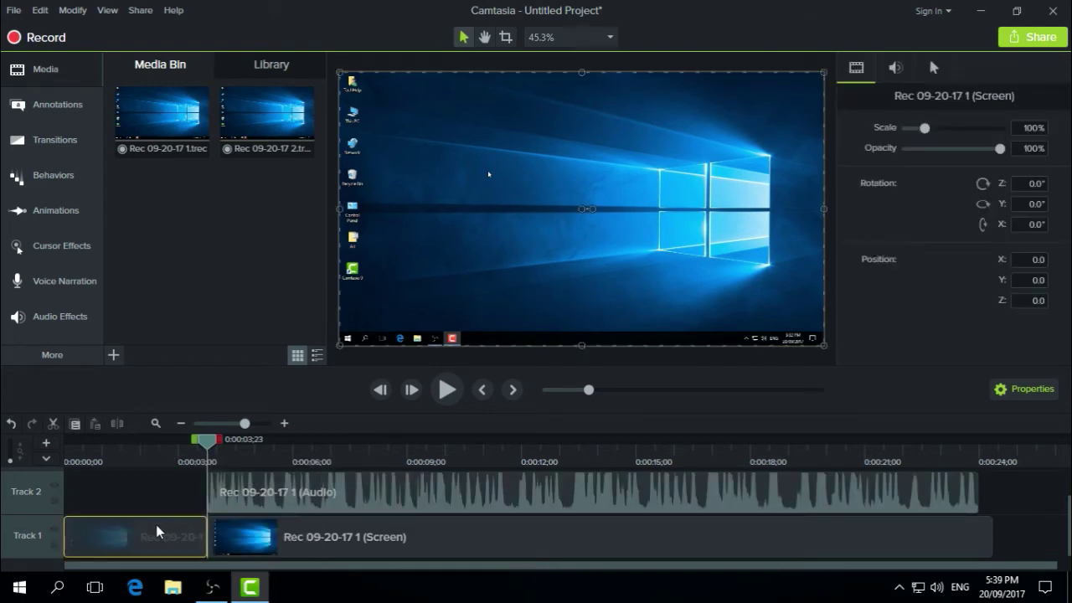
key("Delete")
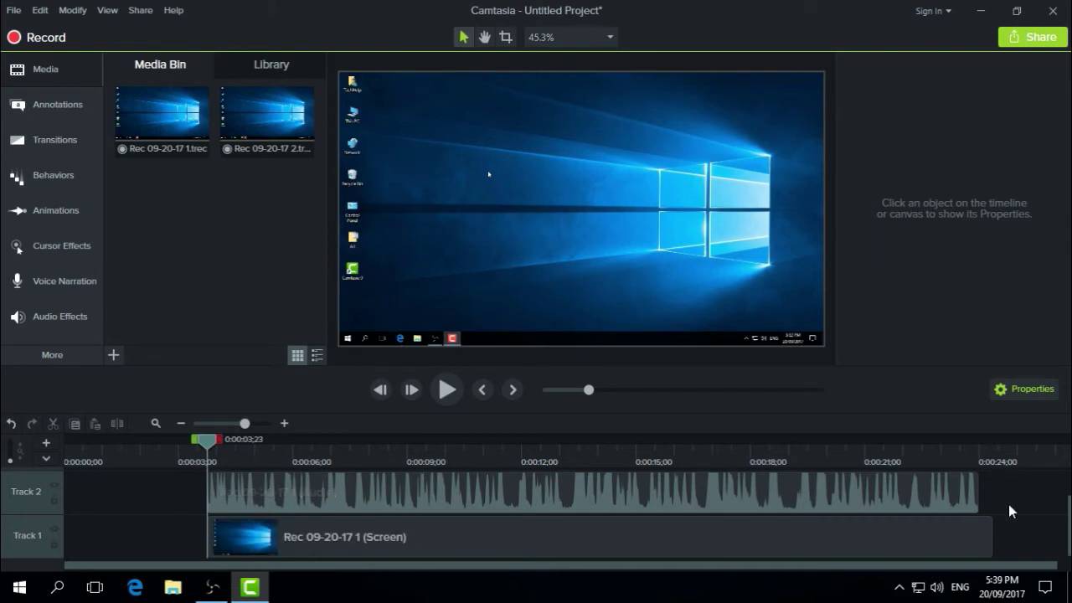
Move the remaining audio and screen clips together to start about 10 seconds into the timeline.
left_click_drag(1033, 480, 690, 570)
left_click_drag(594, 548, 744, 548)
left_click_drag(464, 544, 546, 542)
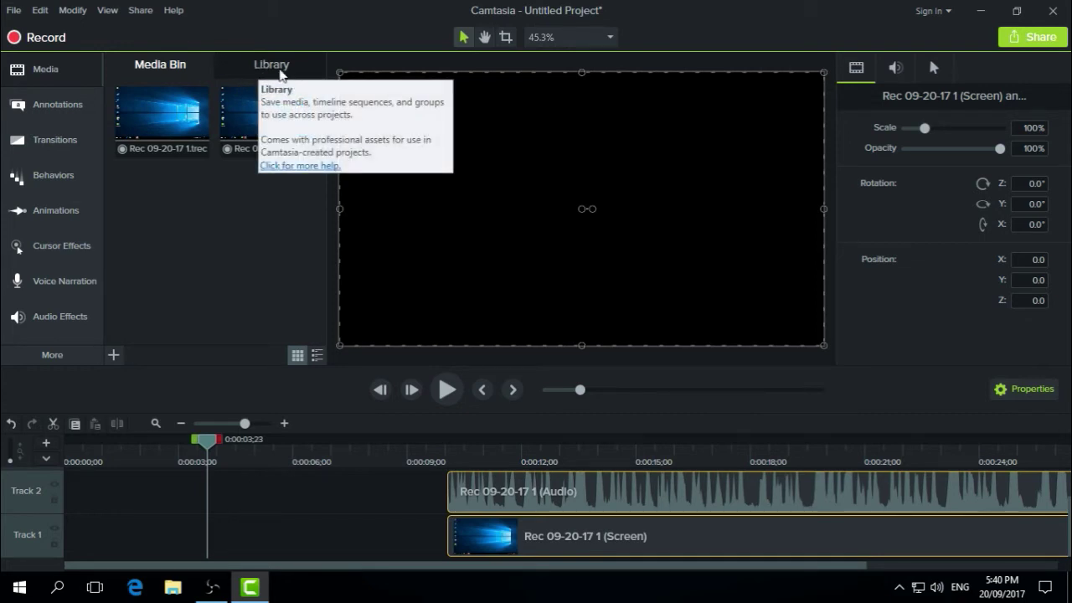
Preview the spinningcomputer clip from the library's Motion Graphics - Intro Clips folder, and close the preview.
left_click(274, 67)
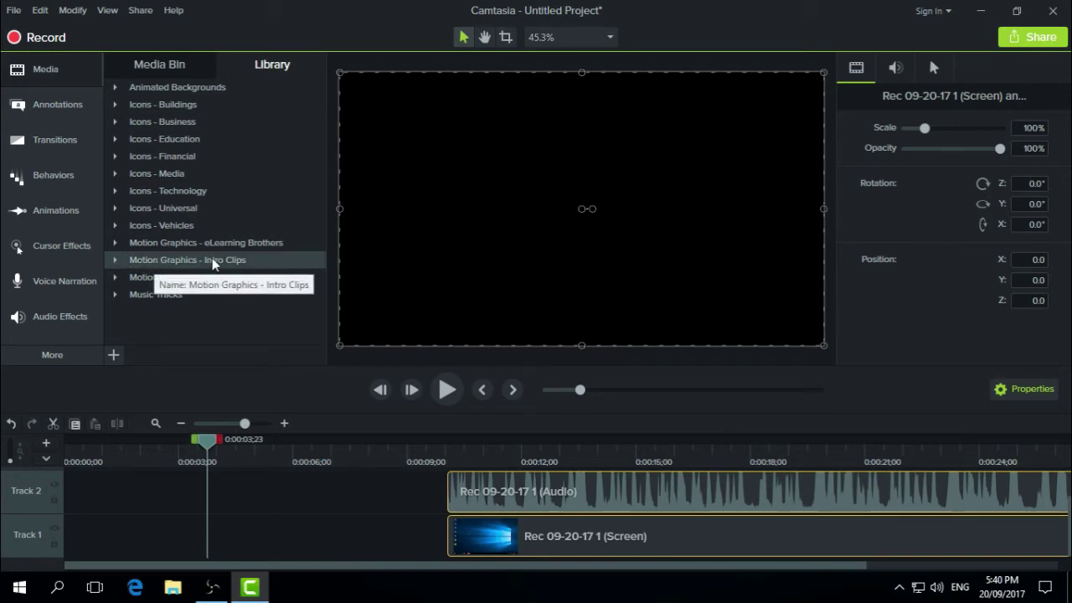
left_click(116, 261)
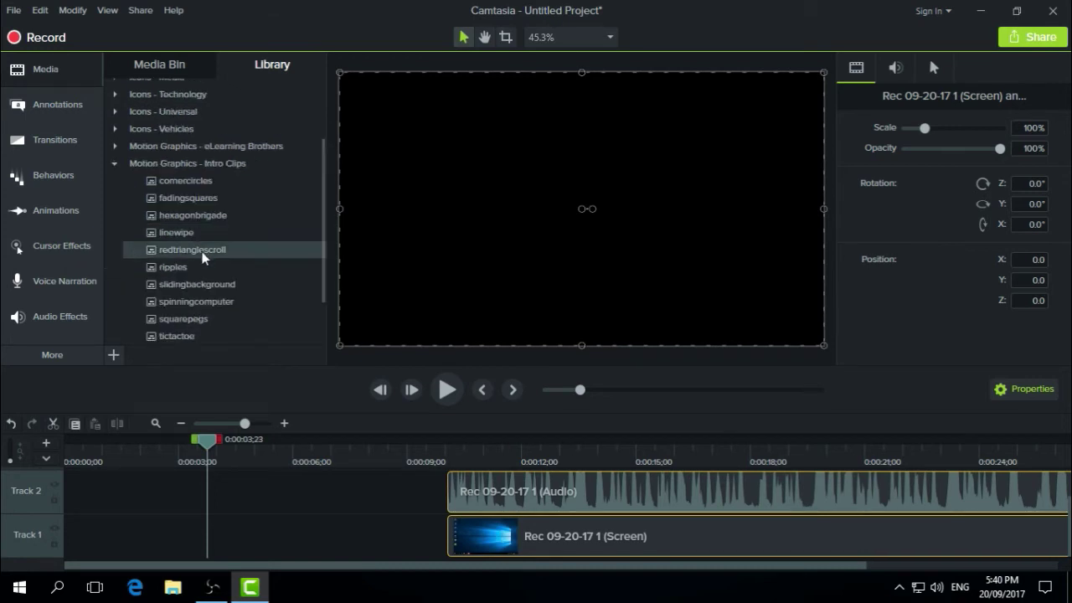
scroll(195, 255, "down", 2)
scroll(191, 218, "up", 1)
right_click(190, 279)
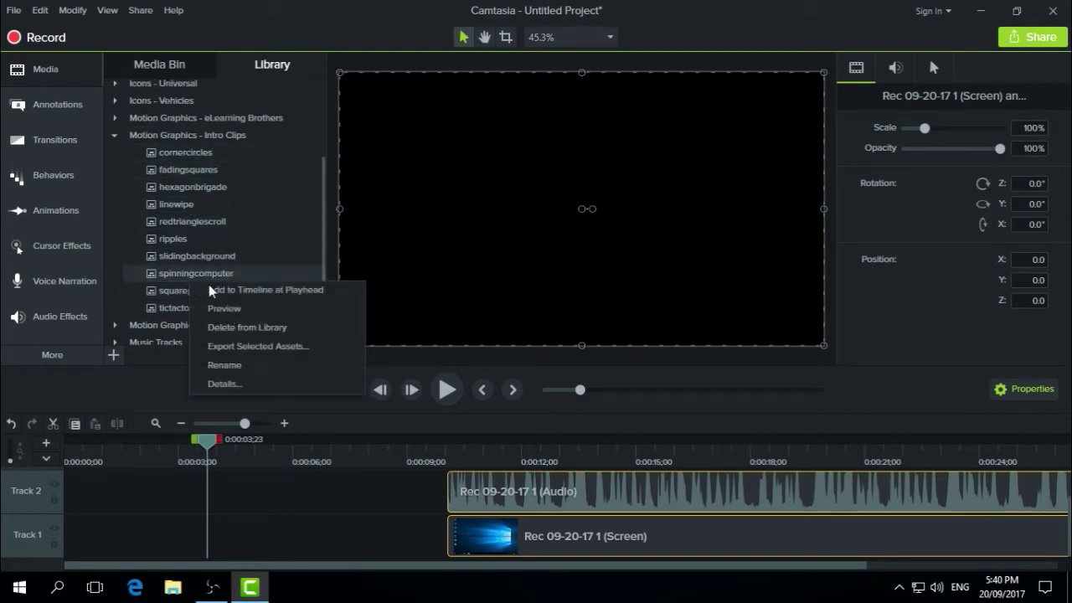
left_click(225, 310)
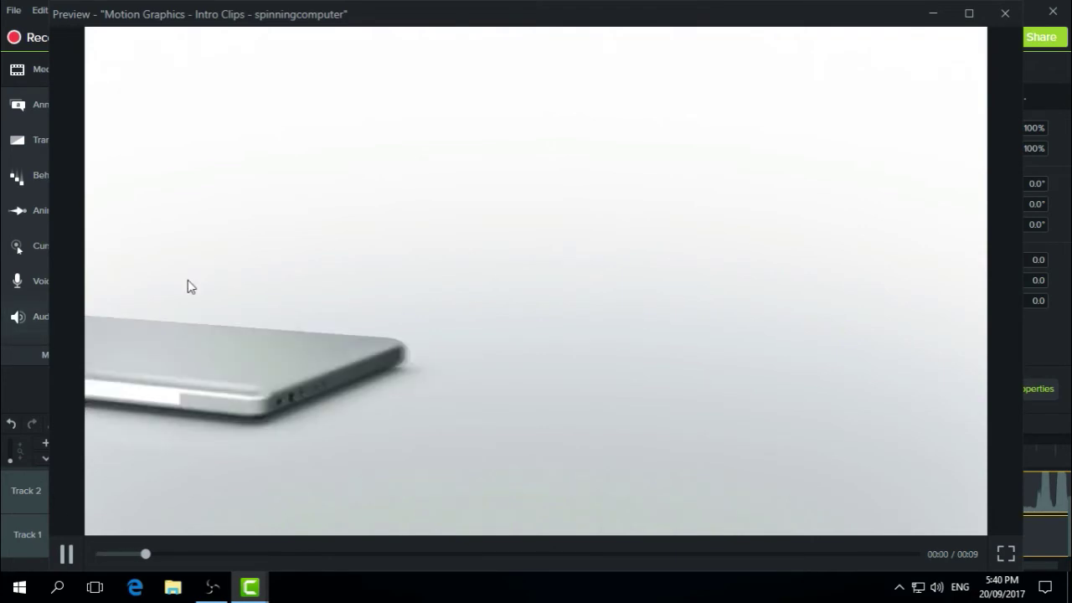
key("Escape")
Preview the ripples intro clip and close its preview window.
right_click(175, 239)
left_click(211, 269)
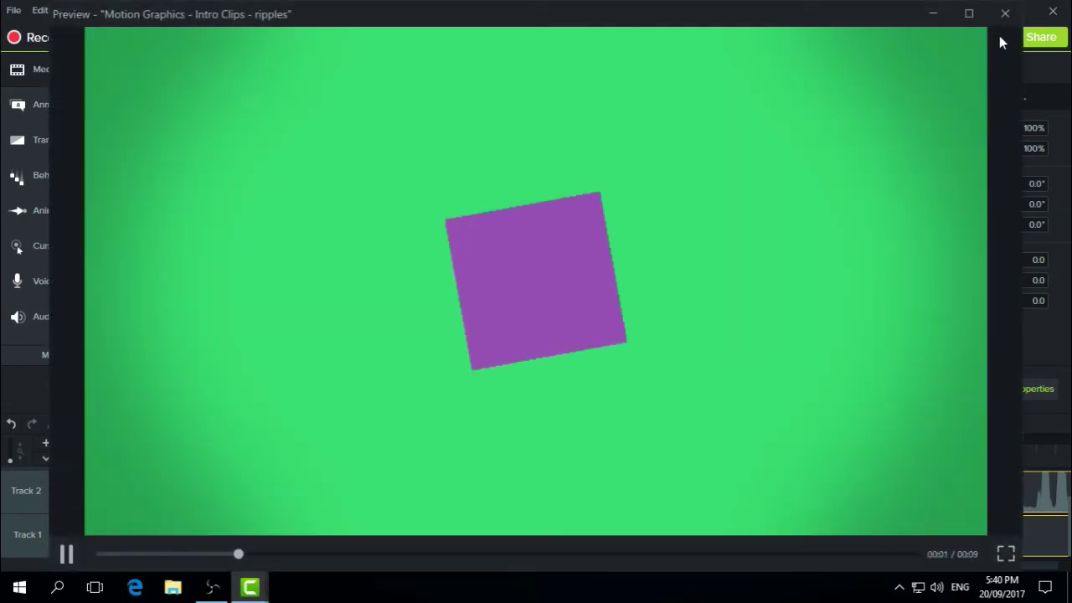
left_click(1006, 14)
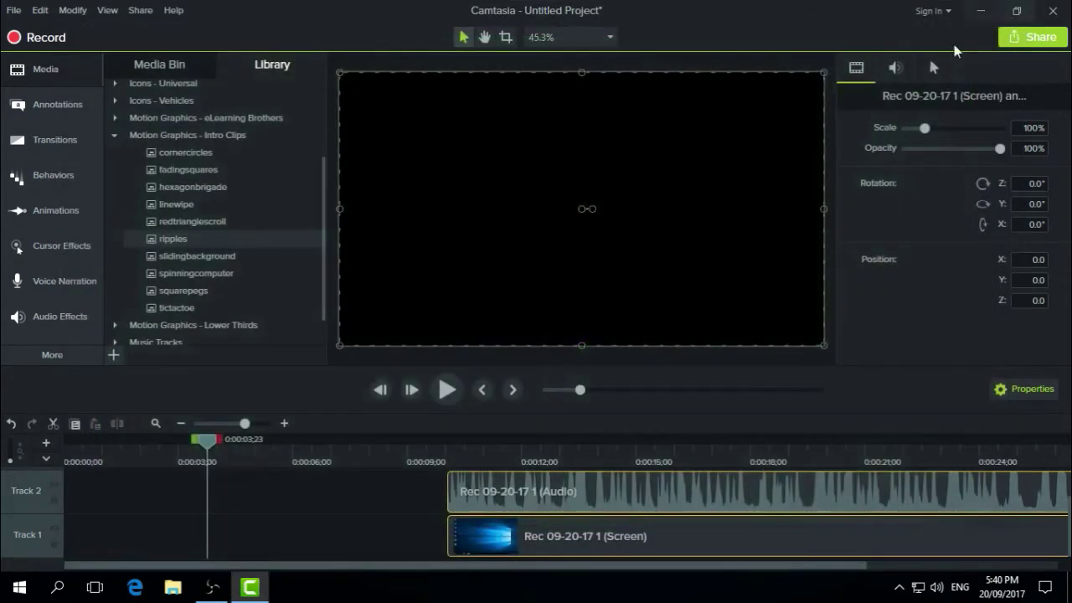
Add the ripples intro clip at the start of the timeline and place it on Track 1 ahead of the screen clip.
right_click(178, 241)
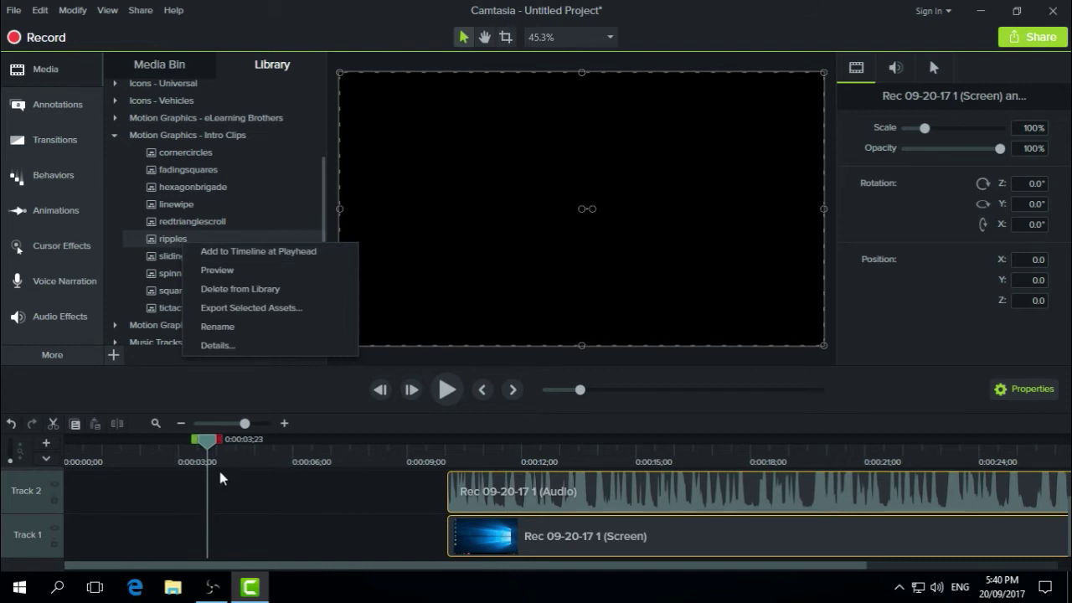
left_click(243, 502)
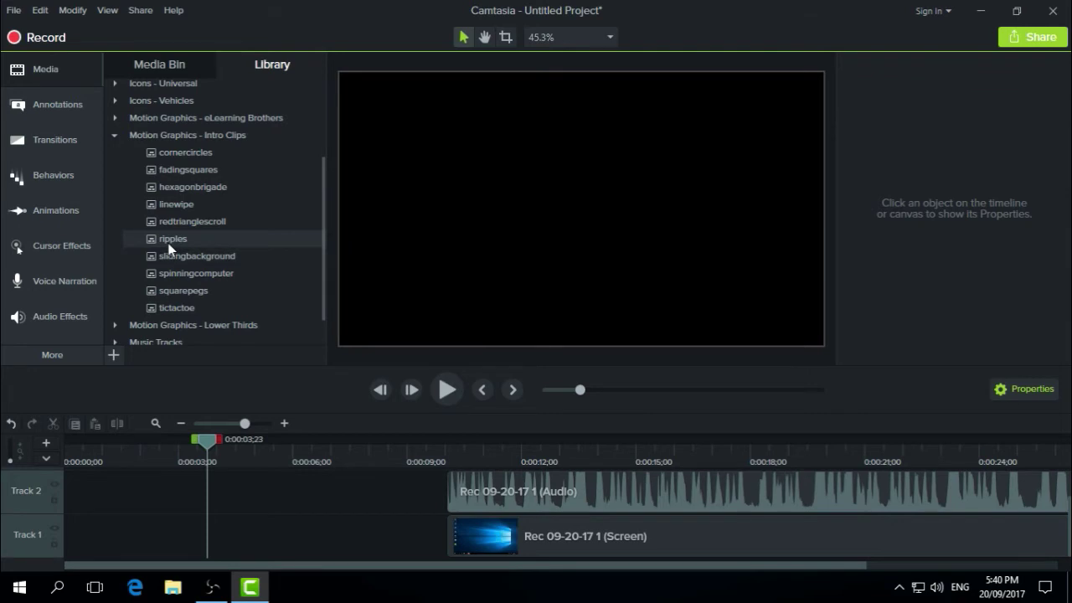
left_click_drag(171, 239, 46, 508)
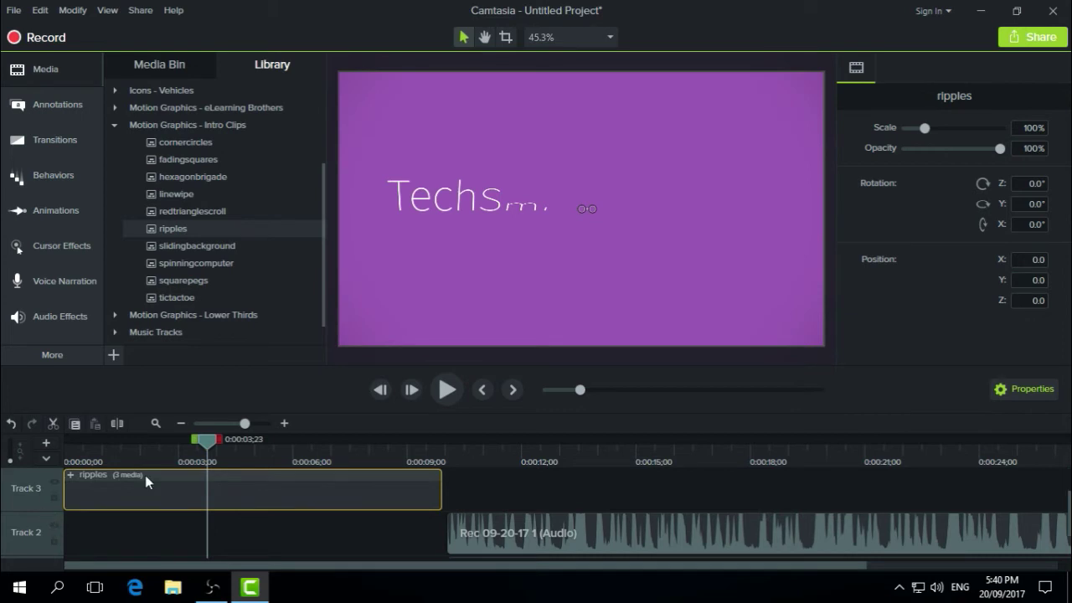
left_click_drag(329, 495, 318, 582)
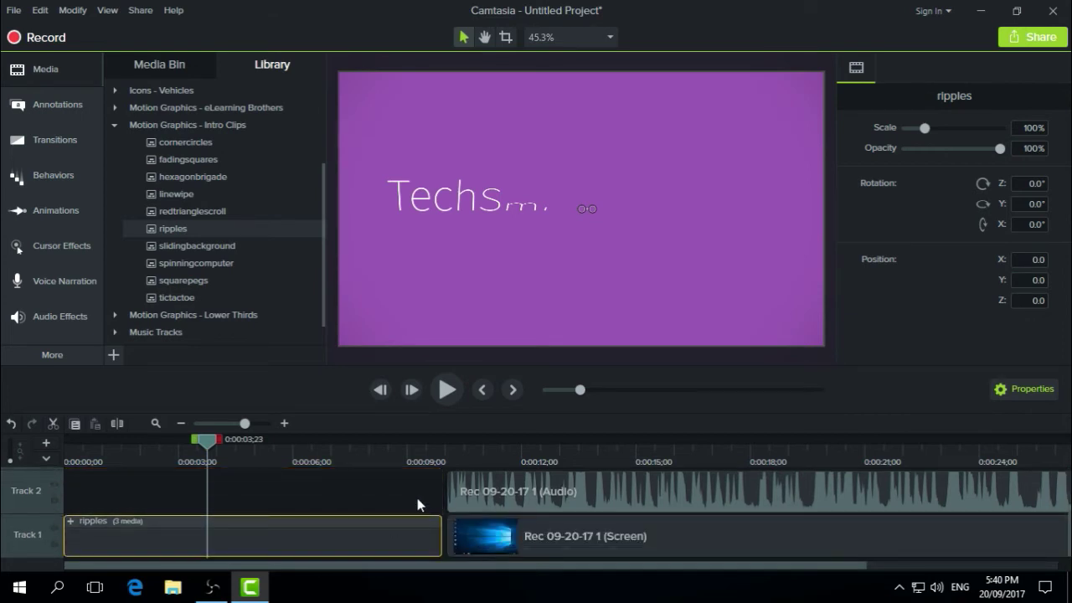
Close the gap after the ripples intro by moving the screen and audio clips earlier to start where it ends.
left_click(438, 484)
left_click(452, 499)
key("ctrl+a")
mouse_move(502, 535)
left_mouse_down()
mouse_move(522, 544)
mouse_move(483, 532)
left_mouse_up()
left_click(395, 493)
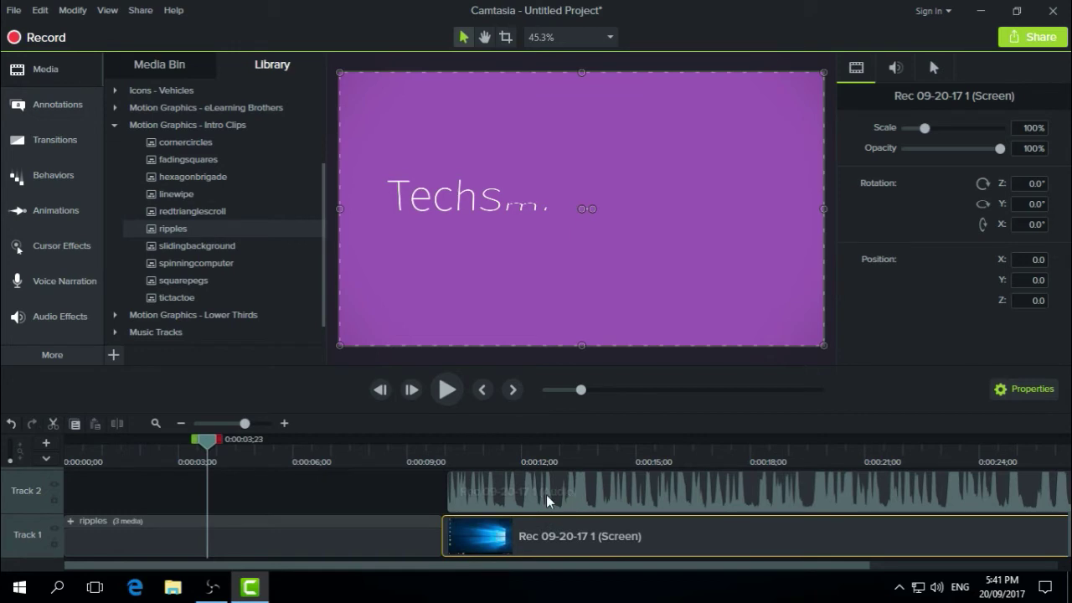
left_click_drag(566, 494, 546, 494)
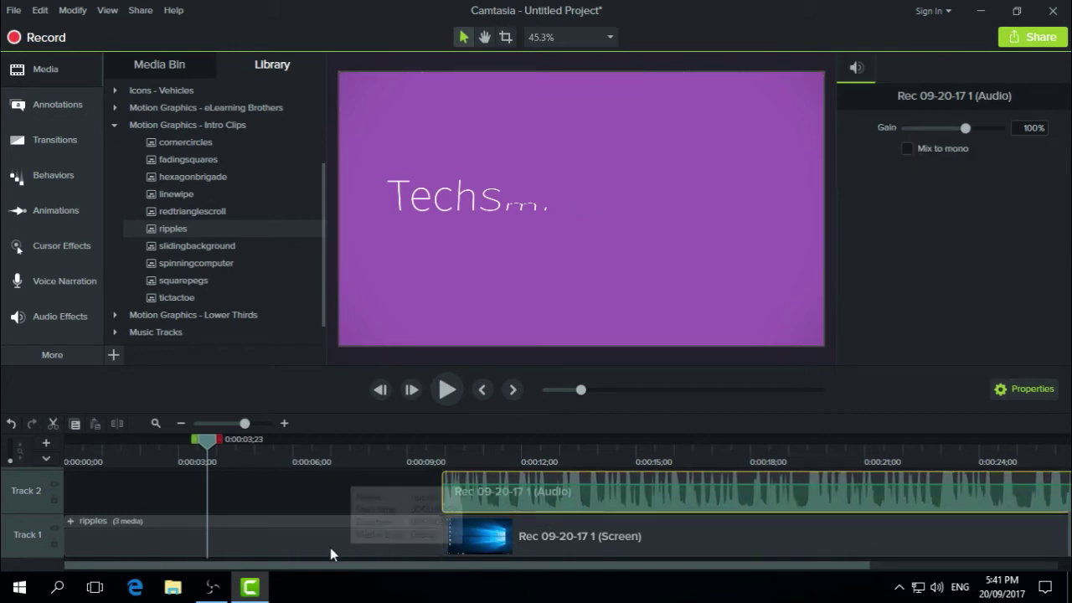
left_click(206, 530)
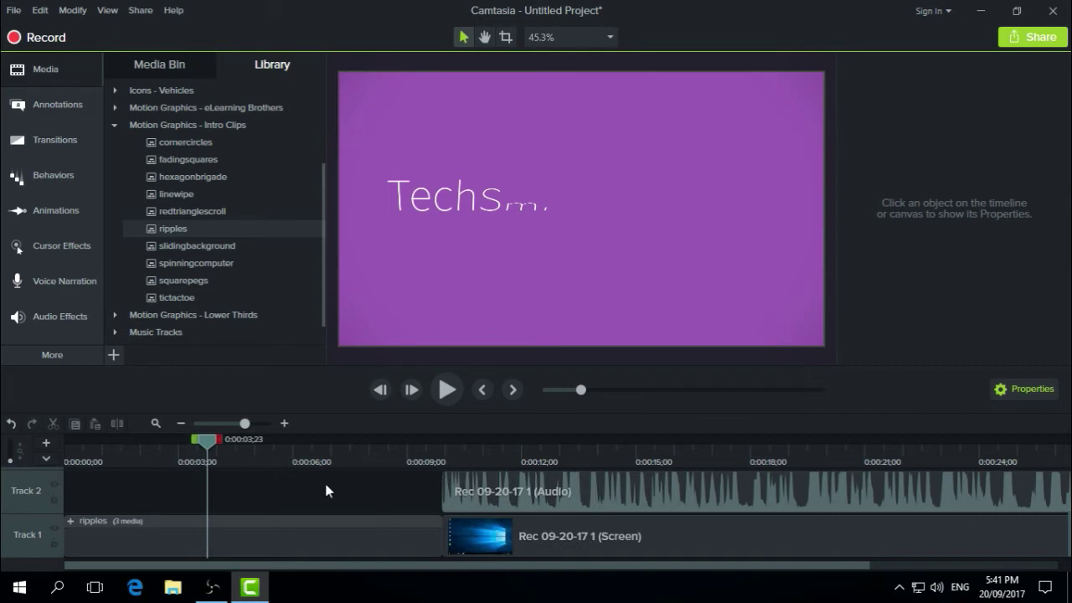
scroll(268, 498, "up", 2)
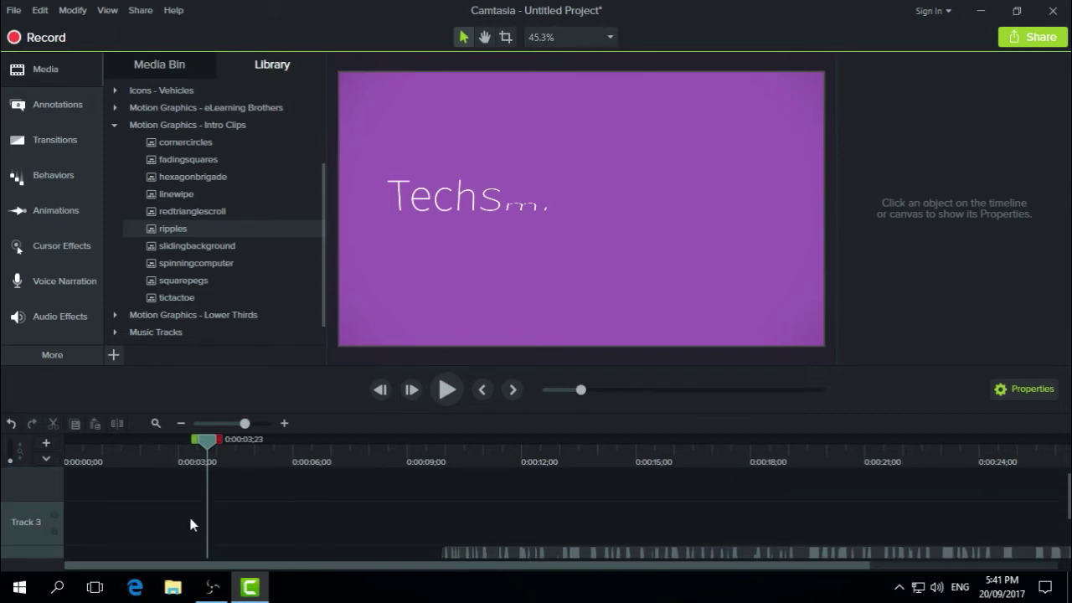
scroll(168, 515, "up", 1)
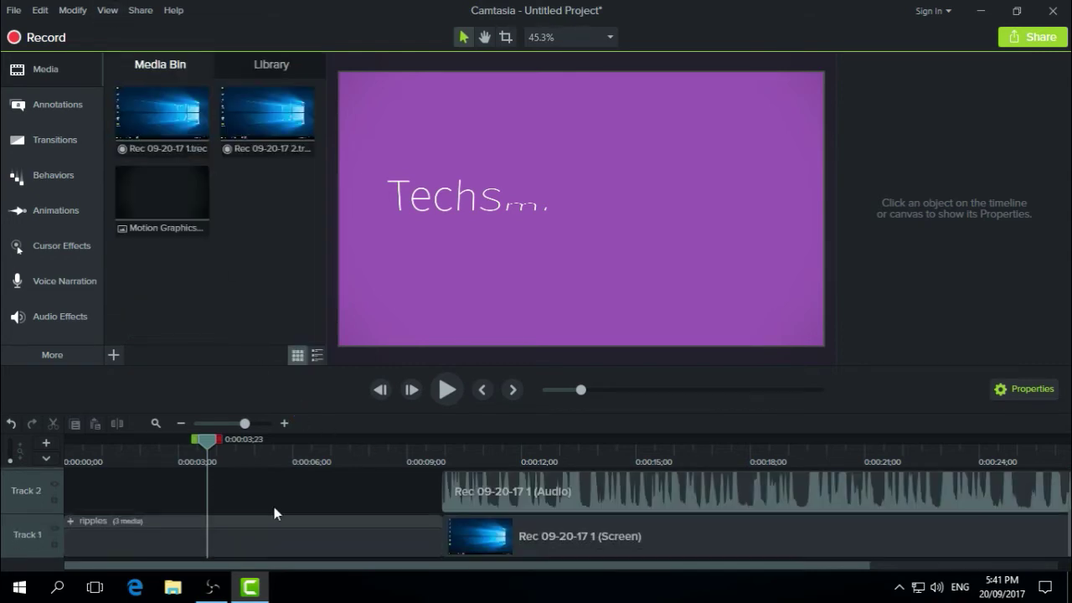
Play part of the ripples intro and park the playhead at 0:00:06;12, where both text lines are shown.
left_click_drag(202, 442, 254, 459)
left_click(454, 391)
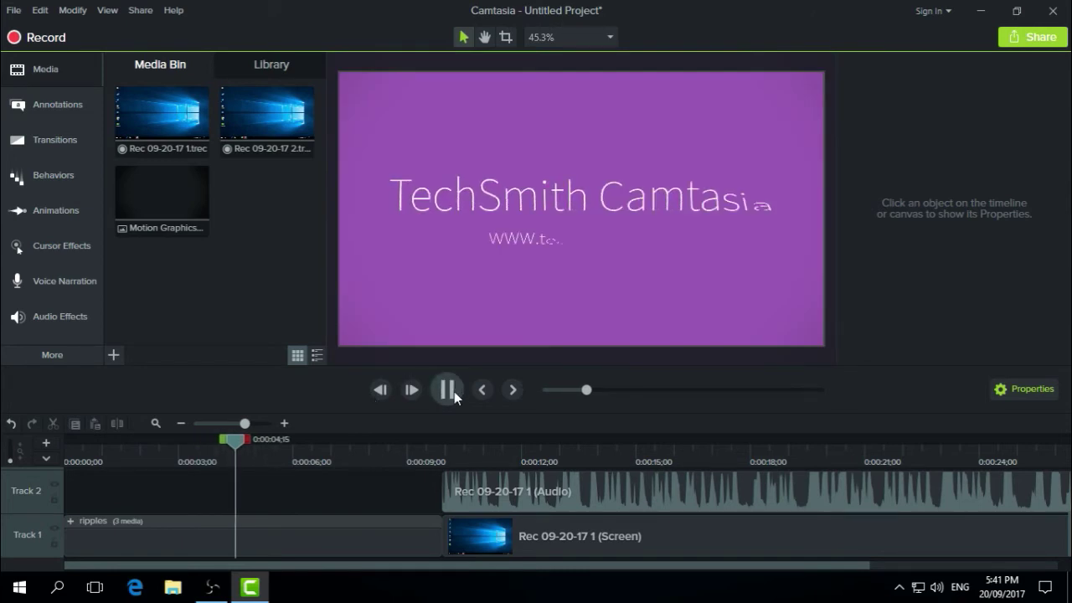
left_click(452, 390)
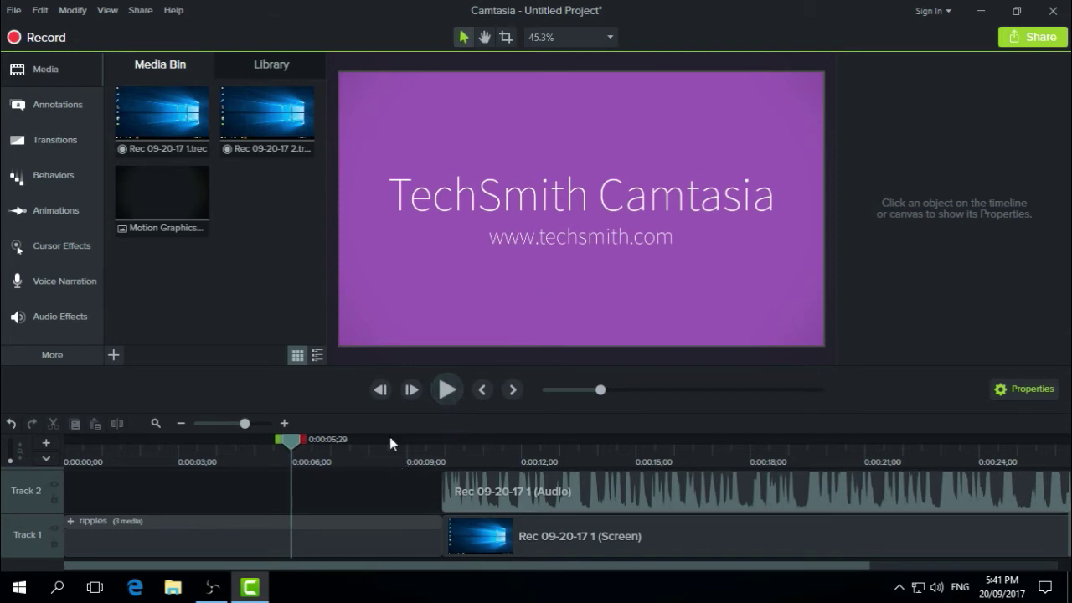
left_click_drag(289, 450, 308, 449)
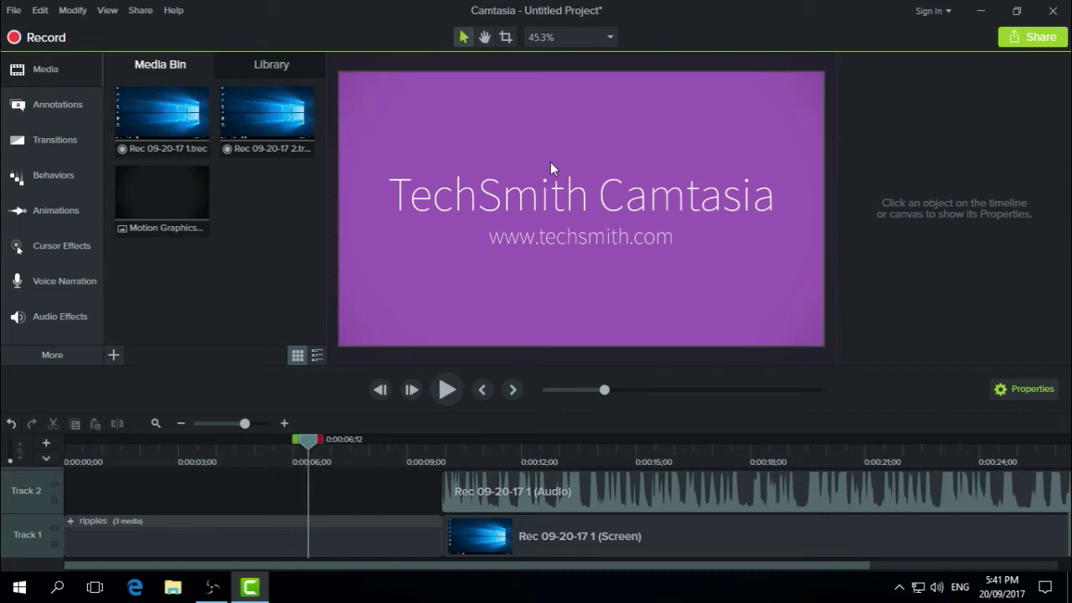
Replace the ripples intro's title text "TechSmith Camtasia" with "TechHlep Bangla".
left_click(512, 194)
double_click(512, 193)
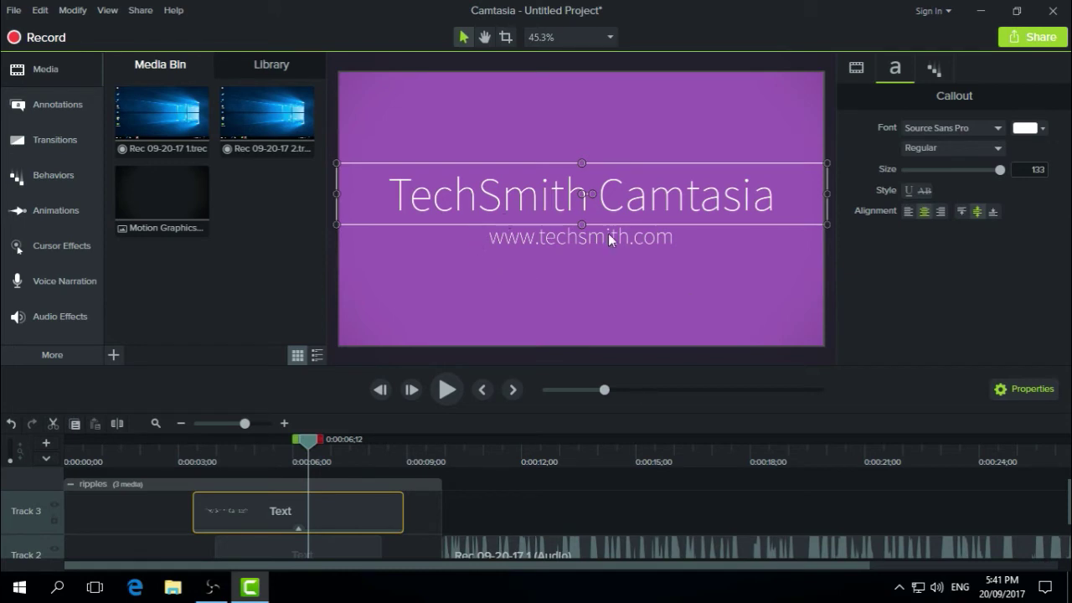
left_click_drag(557, 190, 558, 193)
double_click(557, 193)
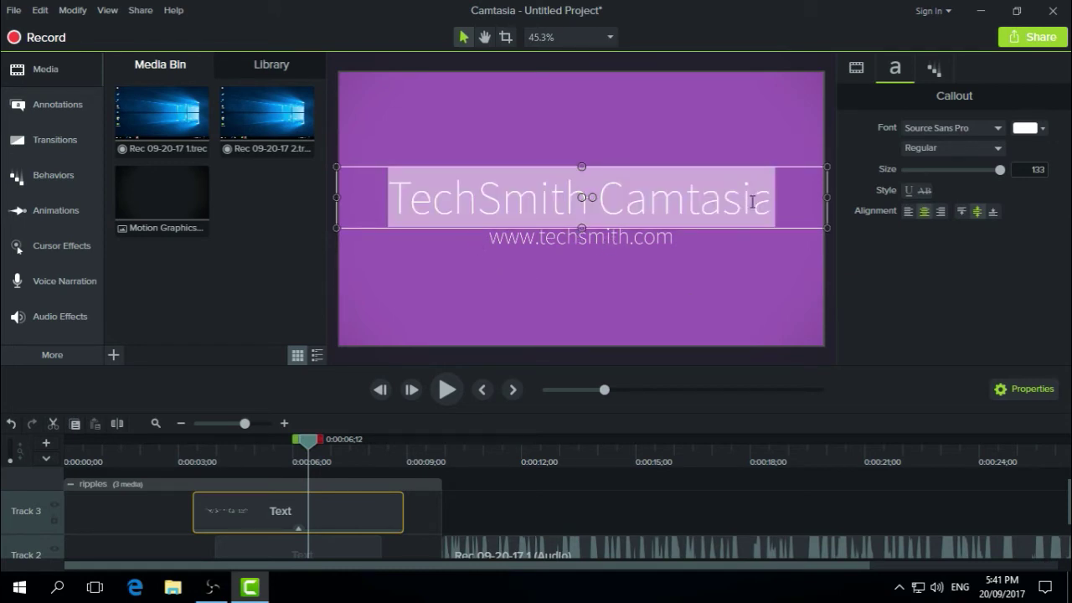
type("TechHlep Bangla")
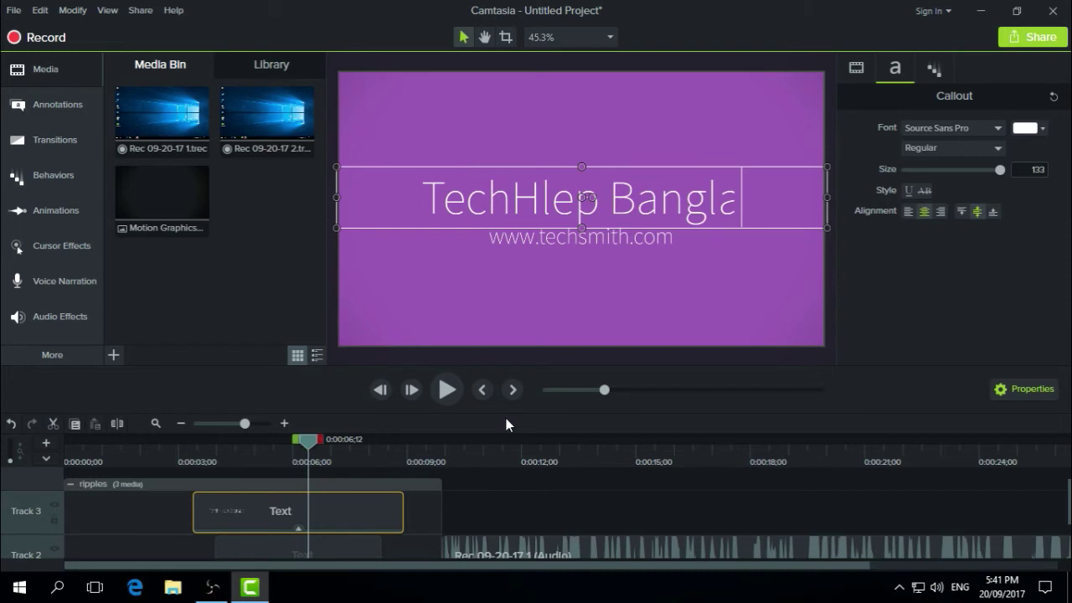
left_click(510, 482)
Correct the spelling of the intro title to "TechHelp Bangla".
left_click_drag(306, 442, 331, 448)
left_click(535, 198)
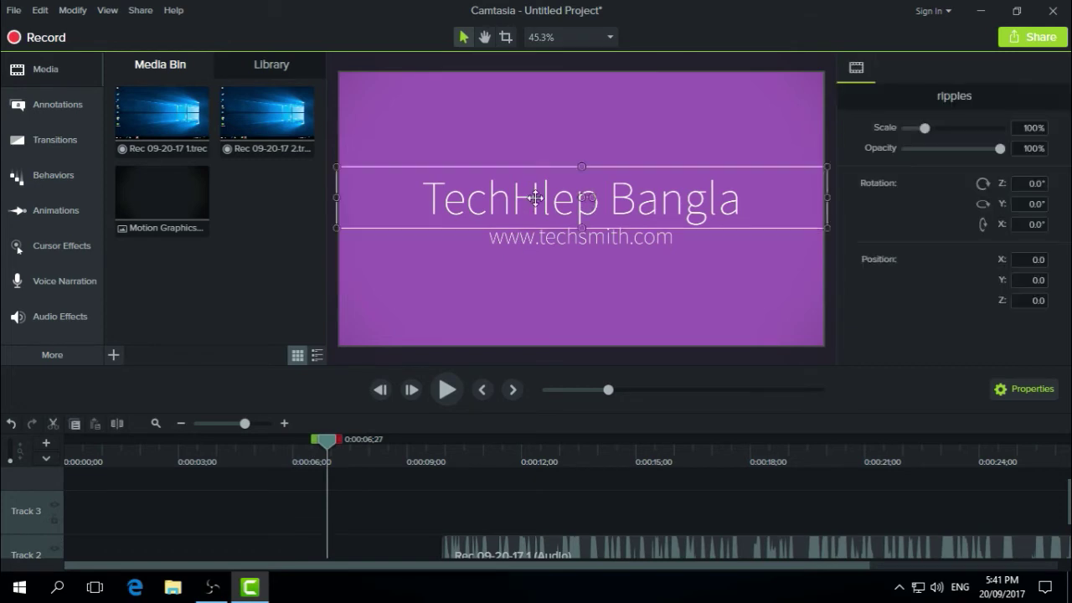
left_click(535, 197)
double_click(535, 198)
left_click(543, 198)
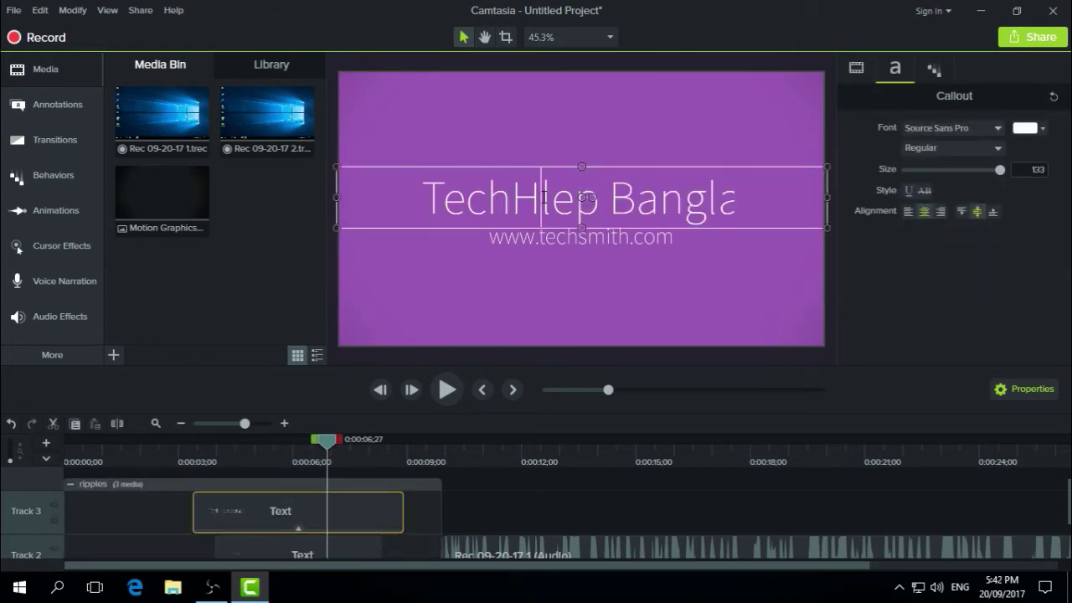
type("e")
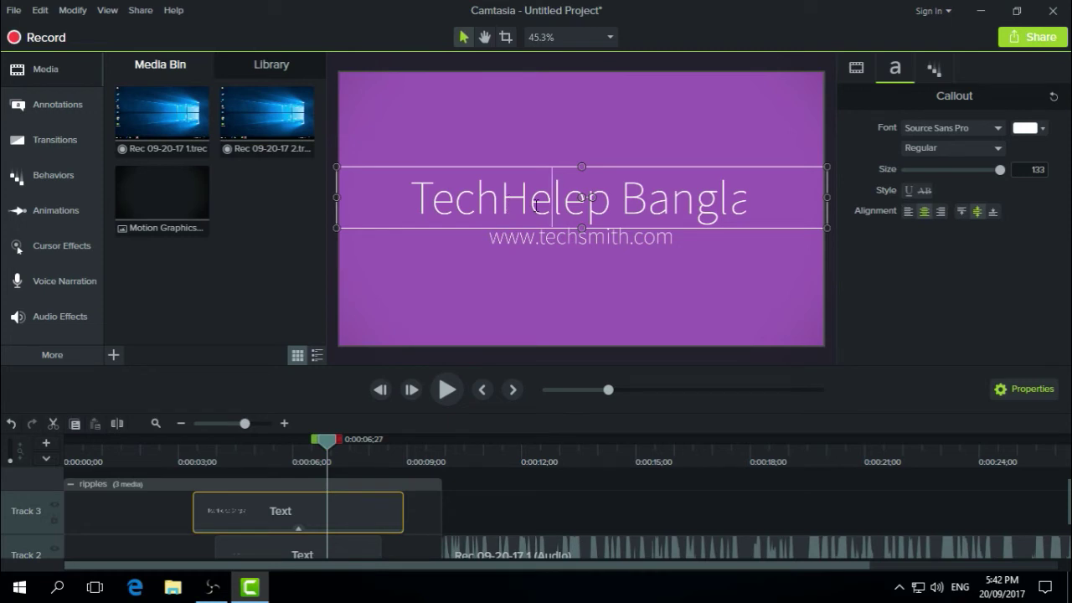
key("BackSpace")
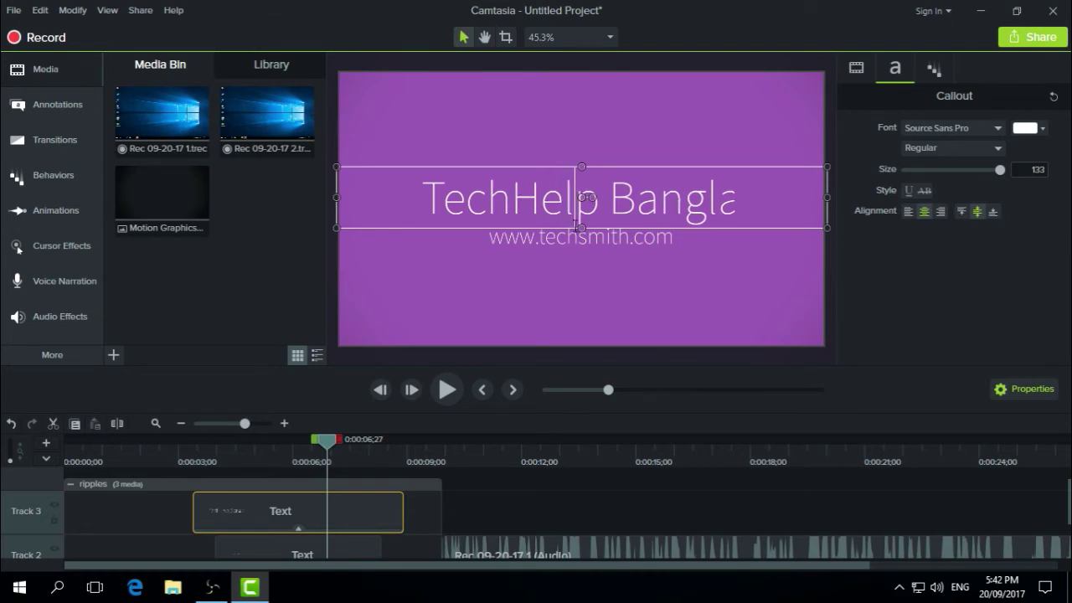
left_click(553, 484)
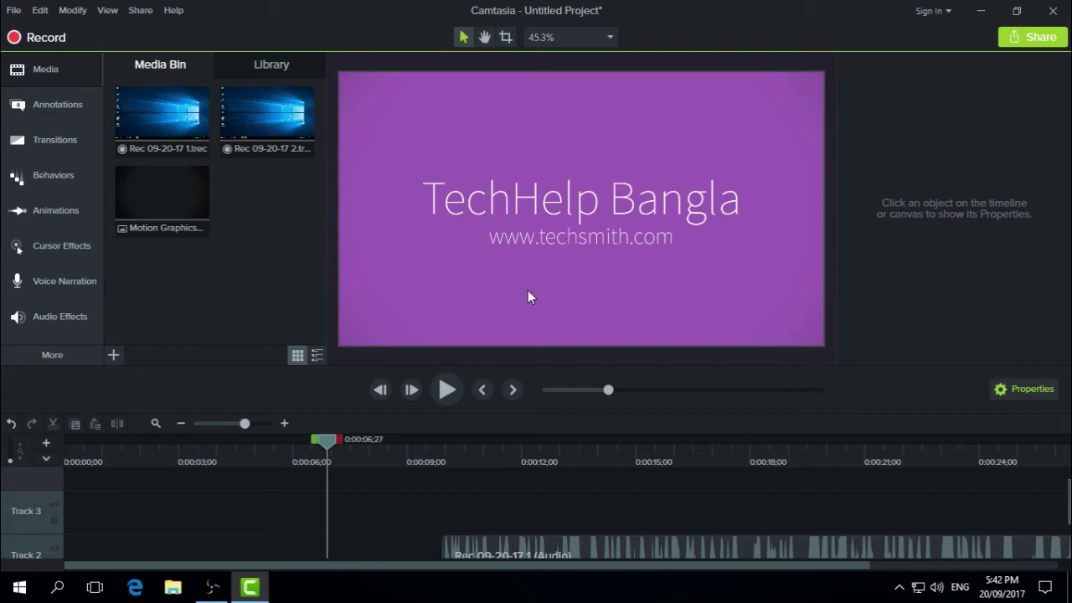
Replace the web address under the intro title with "Youtube.com/TechHlepBangla".
left_click(544, 242)
left_click(544, 241)
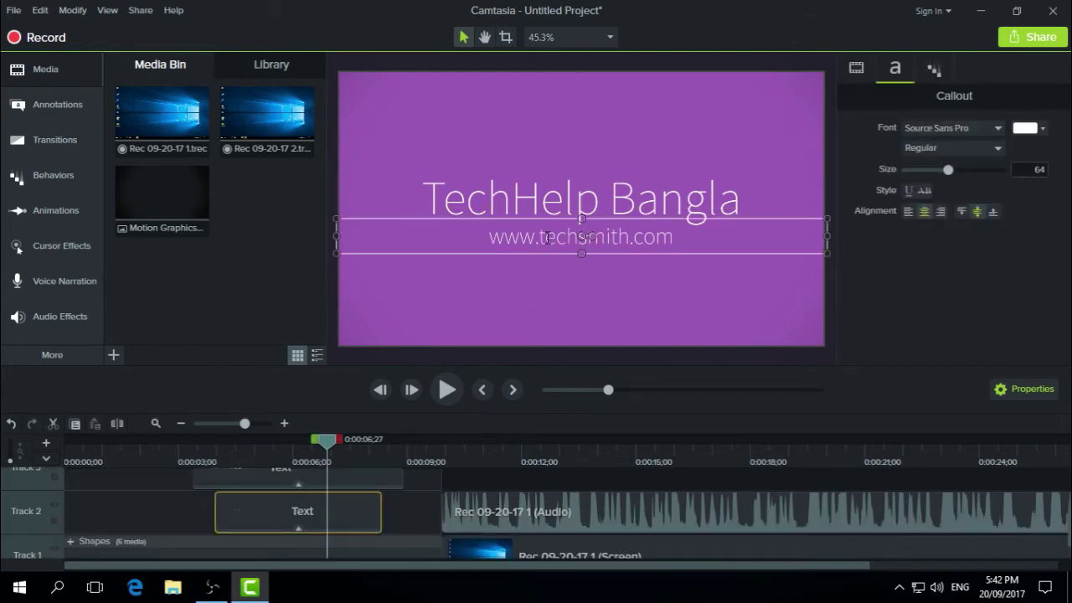
double_click(548, 238)
left_click(544, 238)
key("Home")
left_click(691, 237, "shift")
type("Yo")
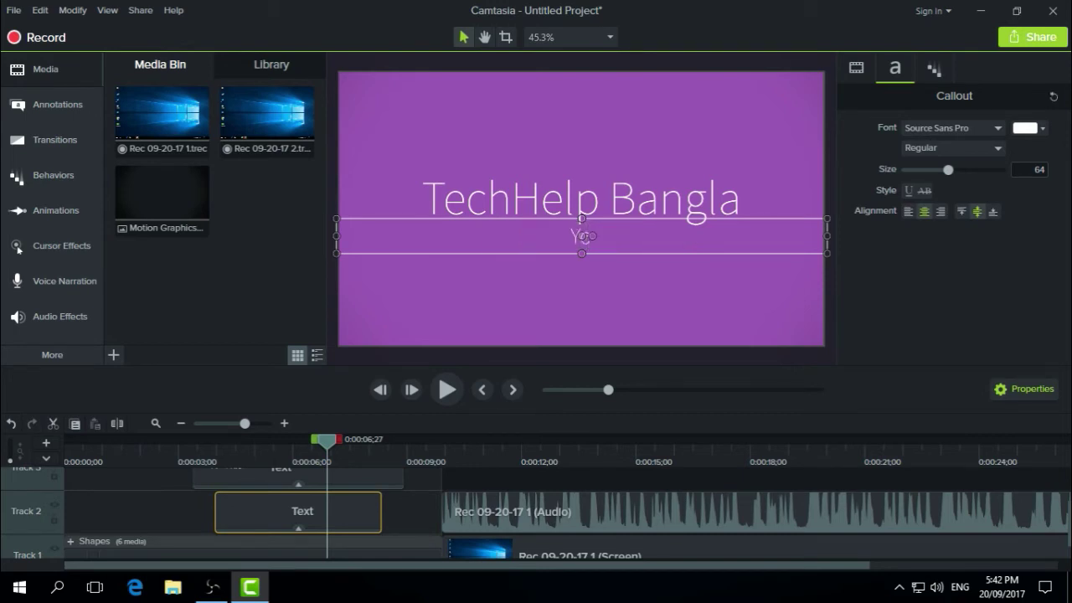
type("utube.com")
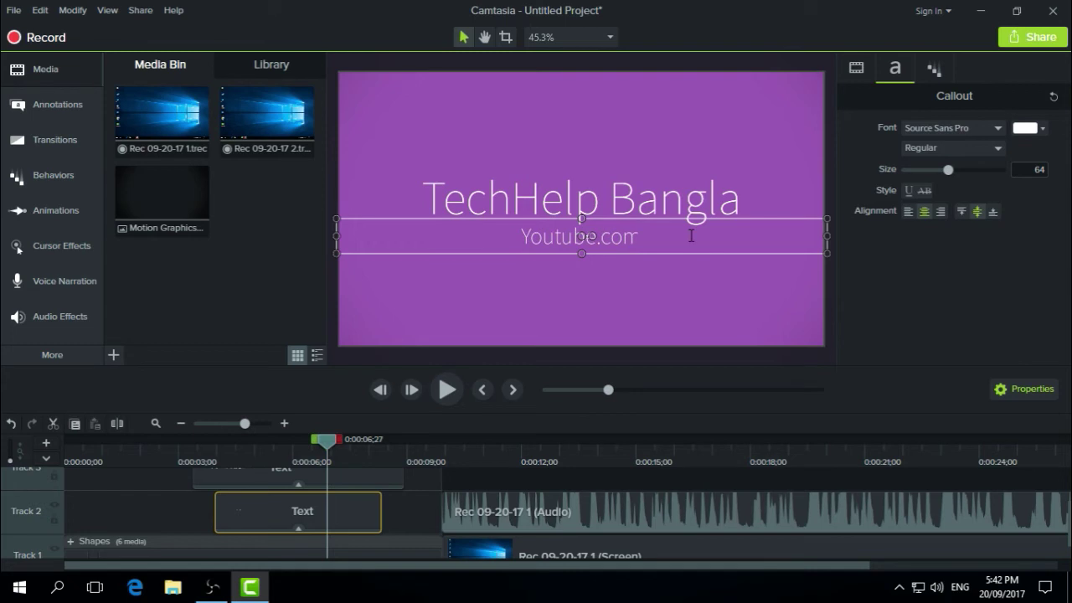
type("/")
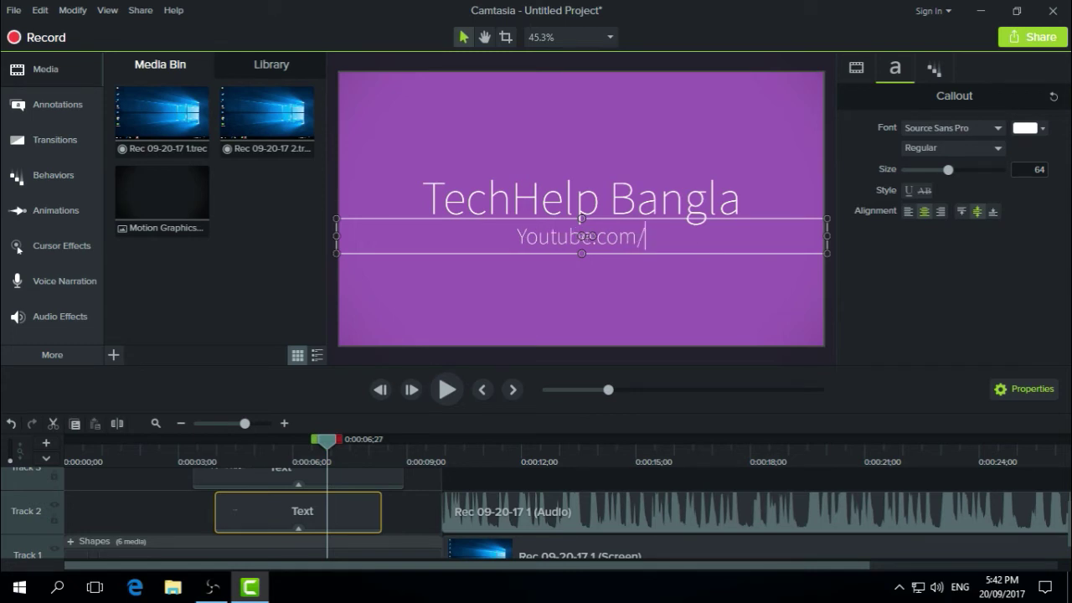
type("TechH")
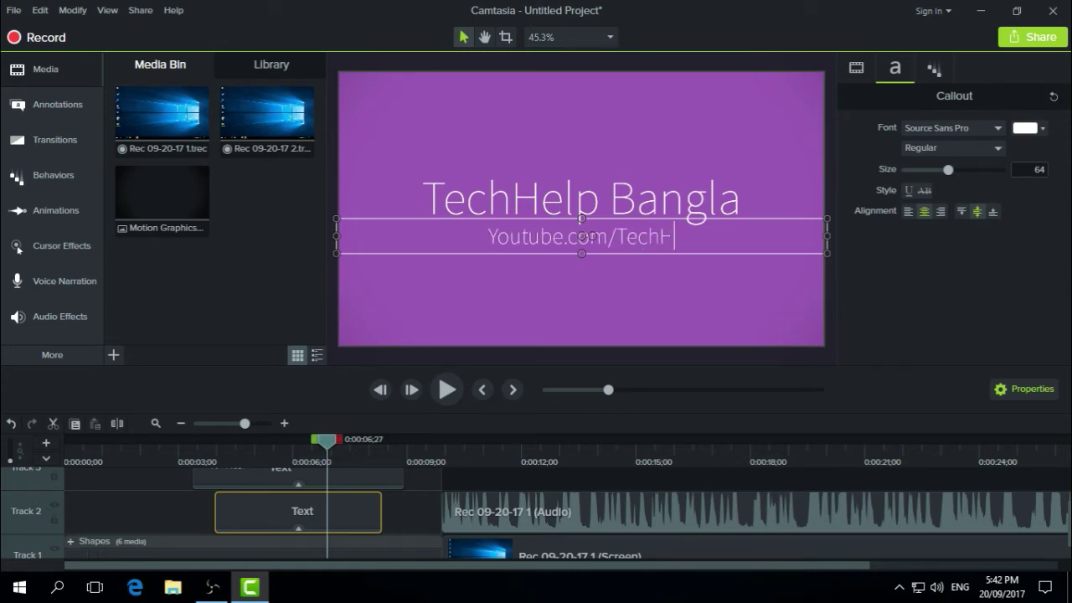
type("lepBangla")
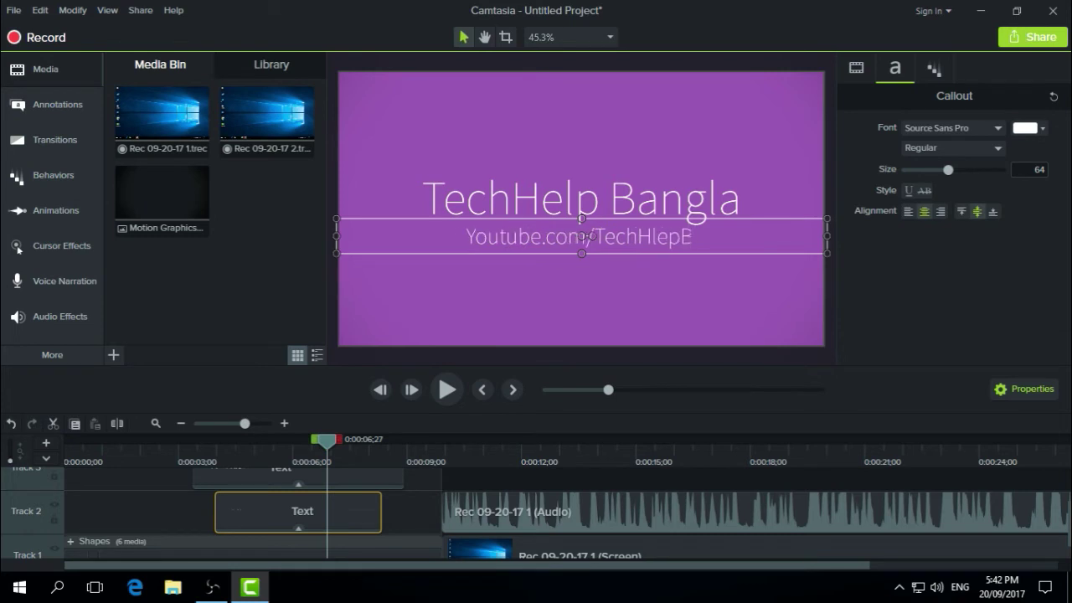
left_click(637, 468)
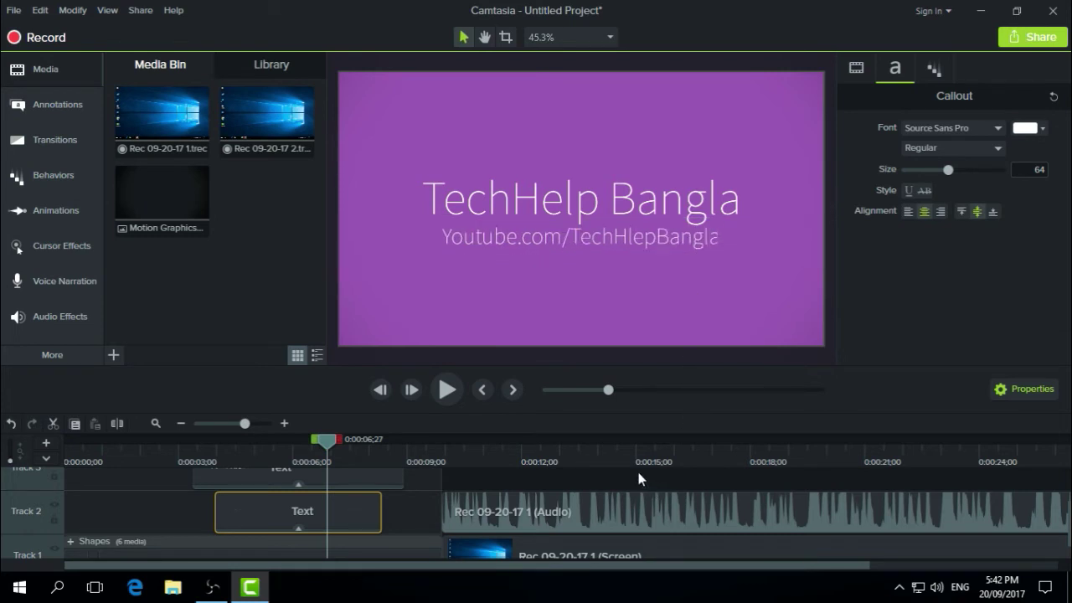
Play the intro from about 3 seconds to check the animation of the new texts, and pause at 0:00:06;08.
left_click(191, 458)
left_click(444, 403)
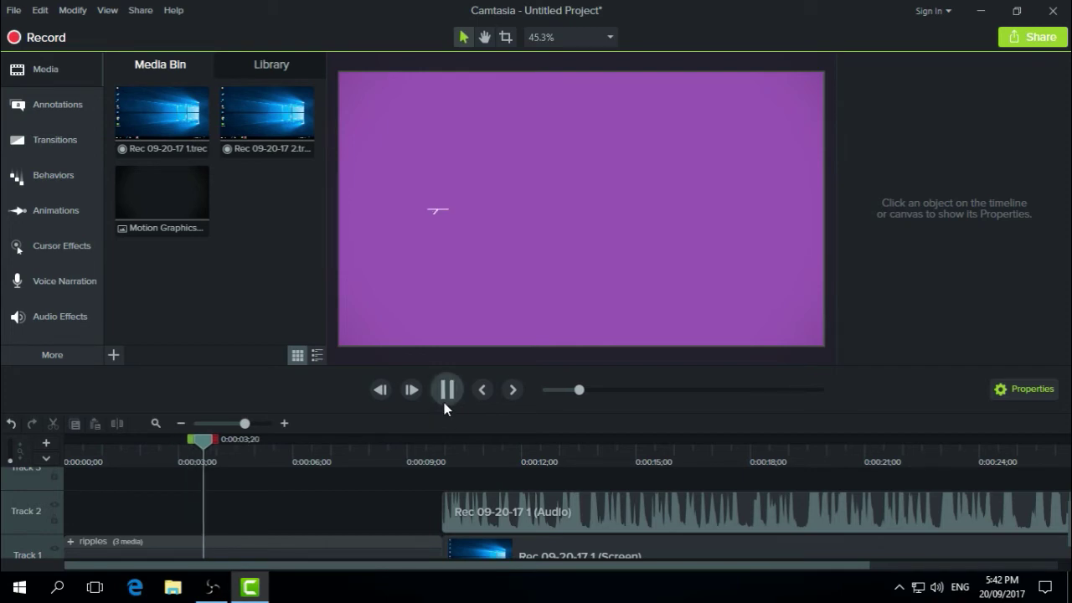
left_click(444, 402)
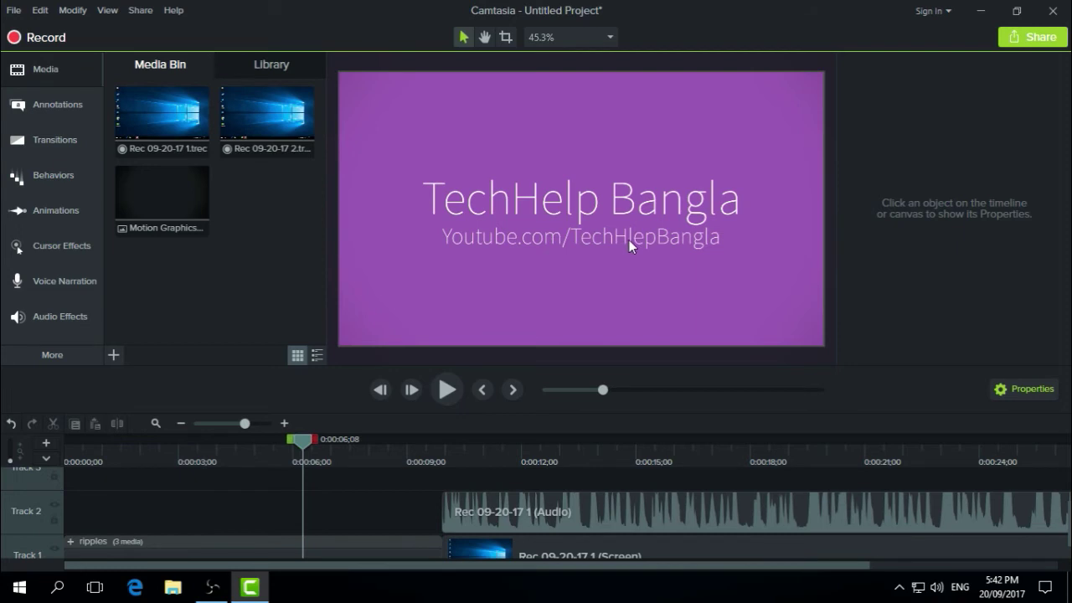
Correct the spelling of the line under the intro title to "Youtube.com/TechHelpBangla".
left_click(628, 239)
double_click(628, 240)
double_click(637, 239)
left_click(644, 239)
key("BackSpace")
key("Left")
type("e")
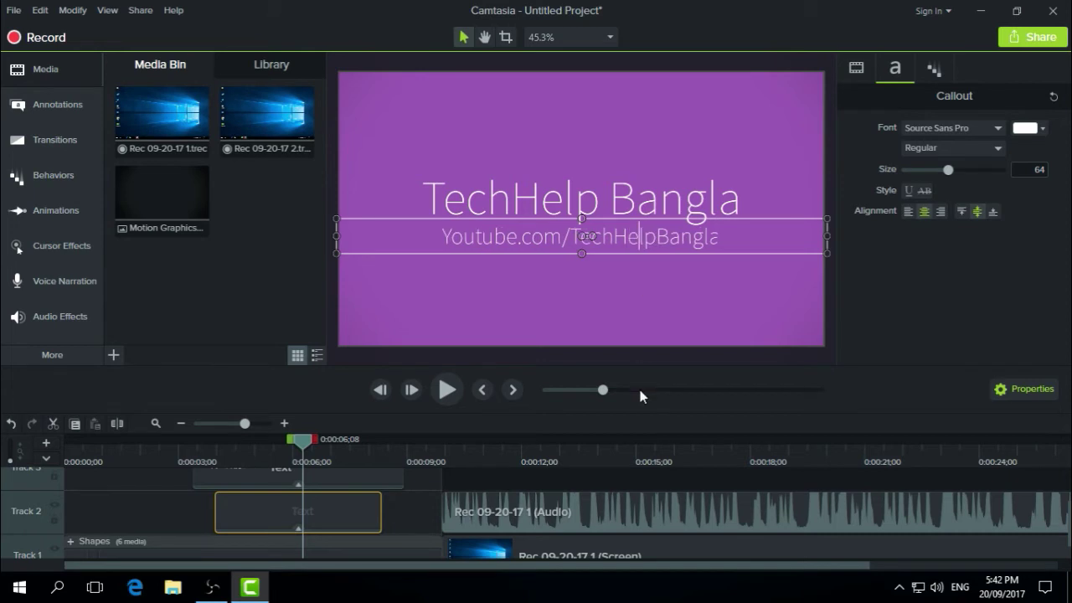
left_click(594, 473)
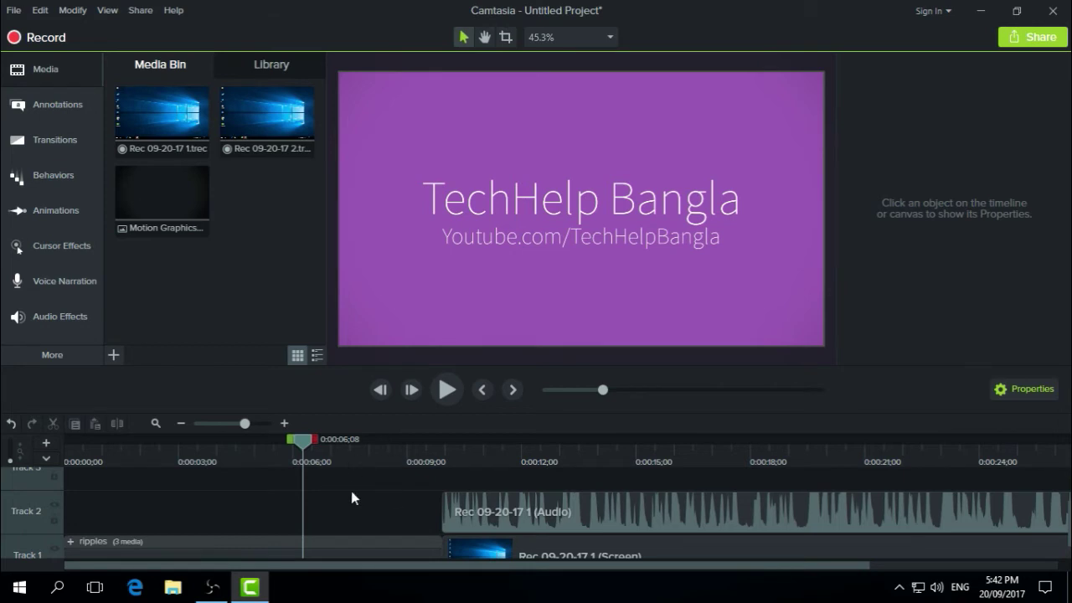
Select the "TechHelp Bangla" title text and change its font colour to near-black #090906.
left_click(525, 194)
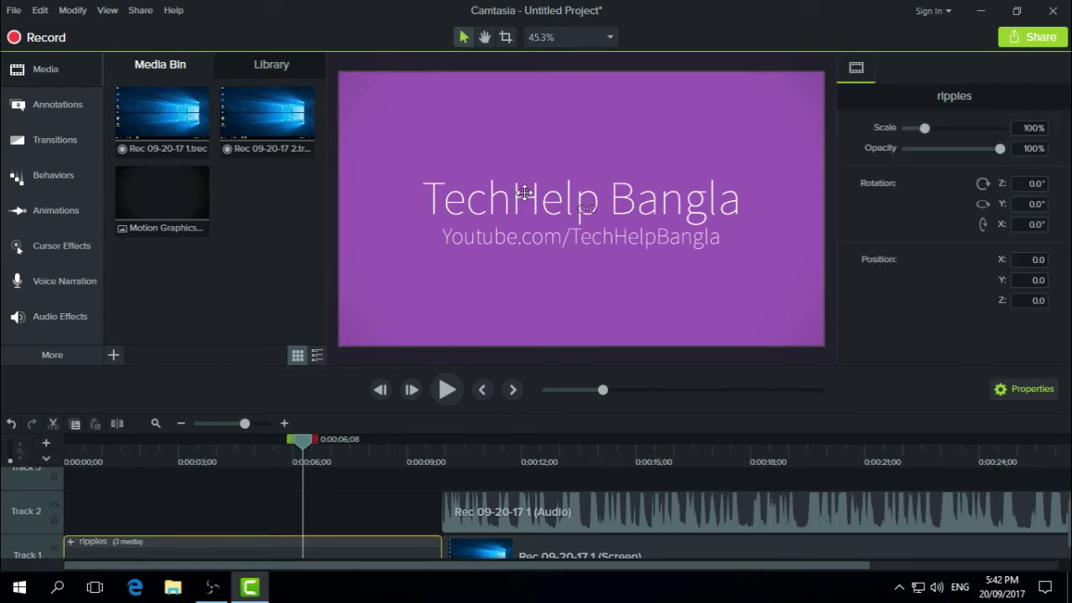
left_click(524, 195)
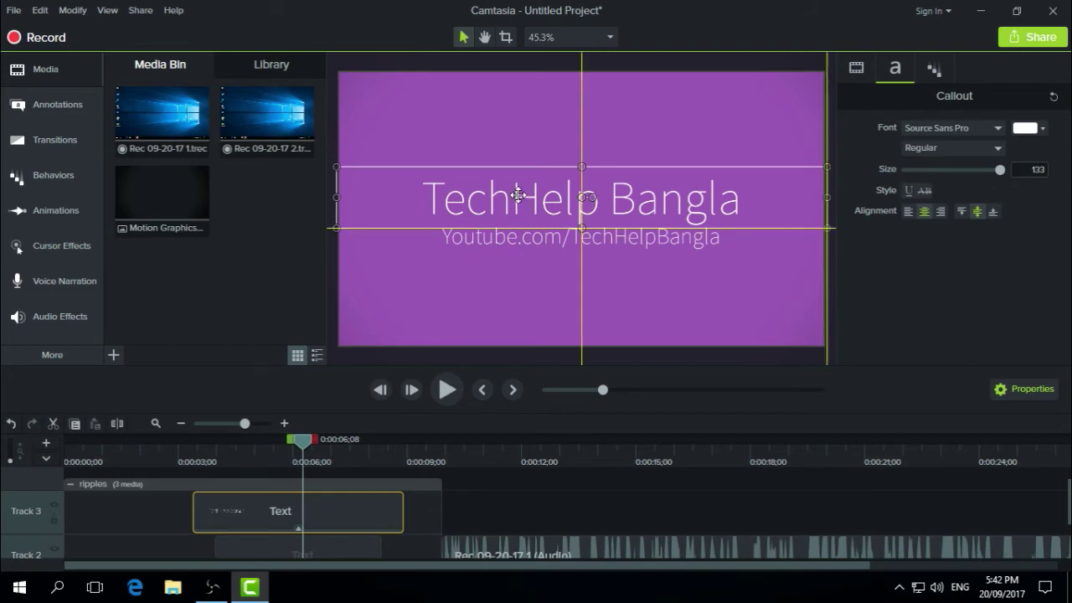
double_click(524, 194)
left_click(1027, 128)
left_click(949, 174)
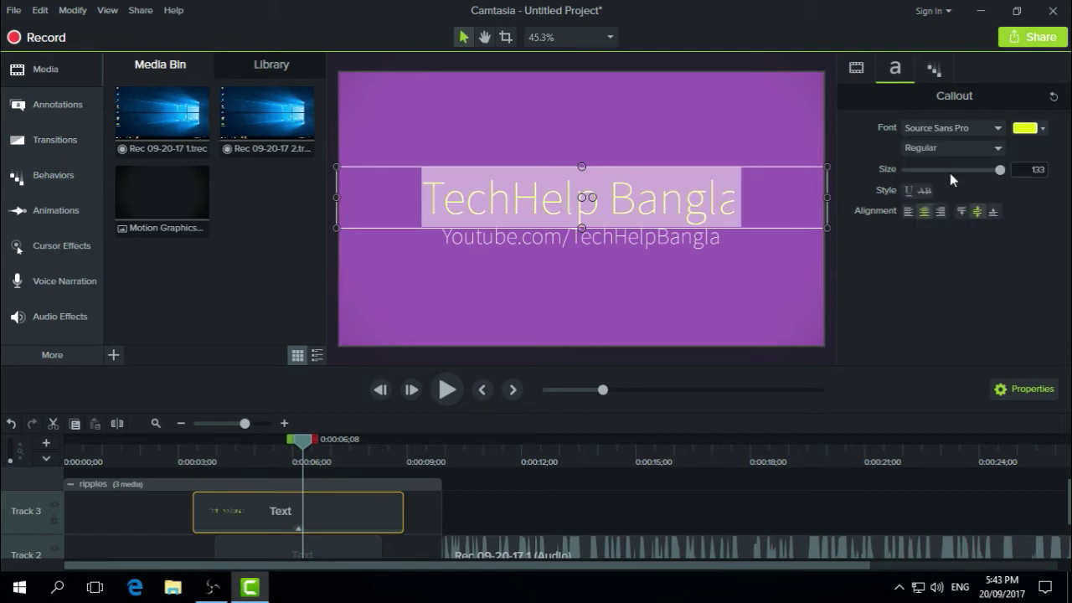
left_click(1039, 128)
left_click_drag(905, 295, 941, 285)
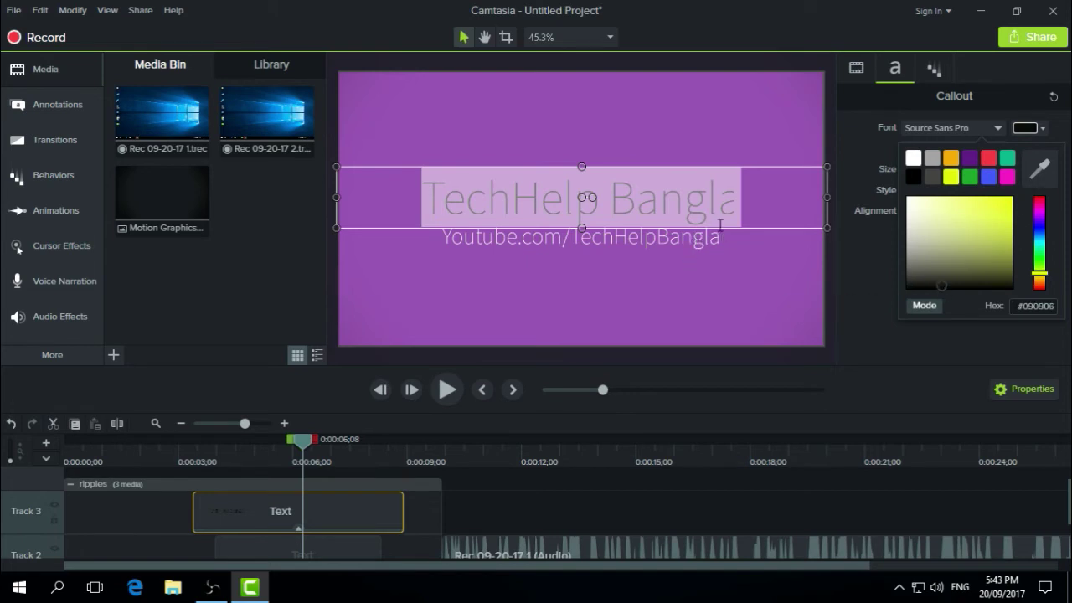
left_click(866, 179)
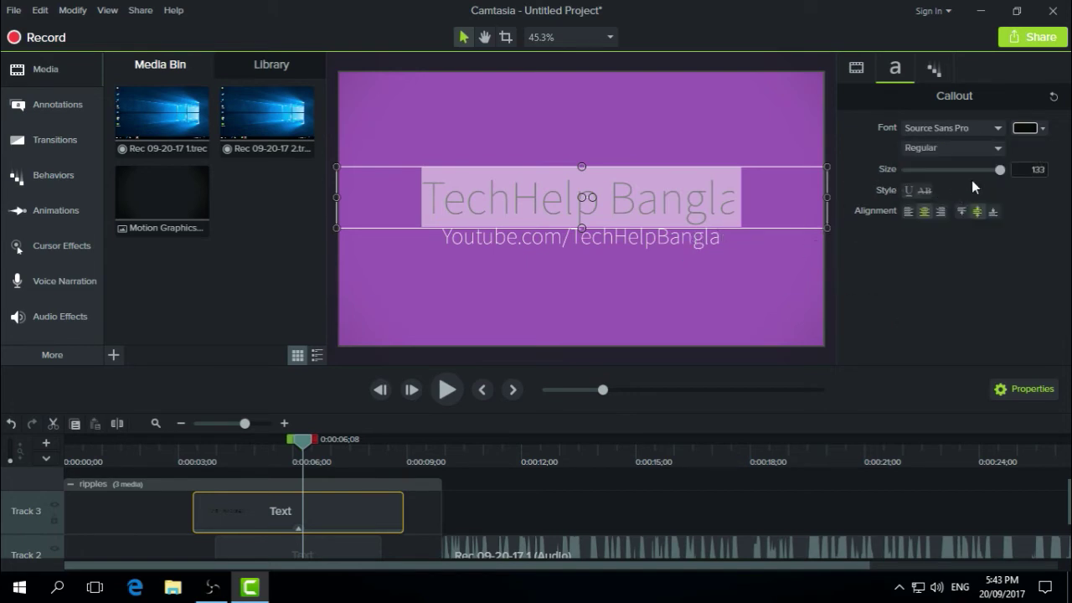
Reduce the title's font size to 108, try left alignment, and set the text back to centred.
mouse_move(1000, 170)
left_mouse_down()
mouse_move(952, 176)
mouse_move(985, 174)
left_mouse_up()
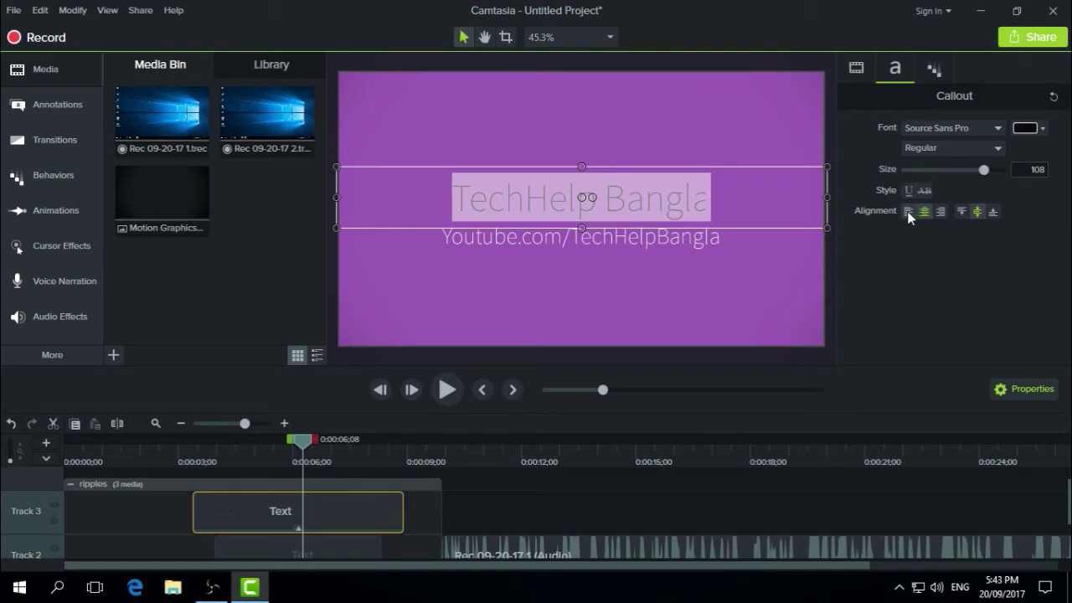
left_click(907, 211)
left_click(924, 211)
Try underline and strikethrough on the title, remove both styles, and deselect the text.
left_click(909, 191)
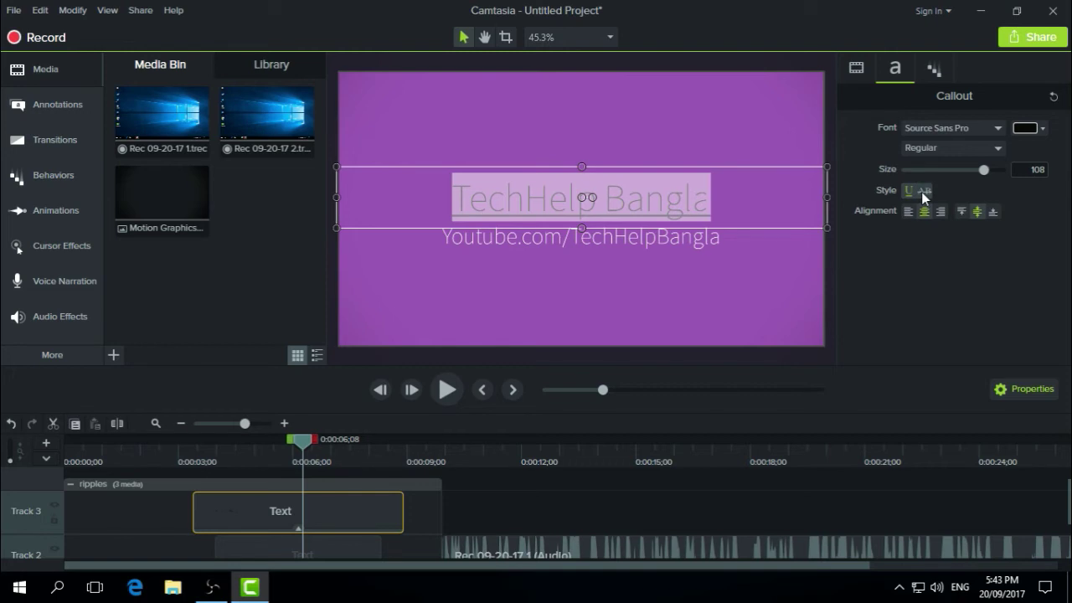
left_click(922, 191)
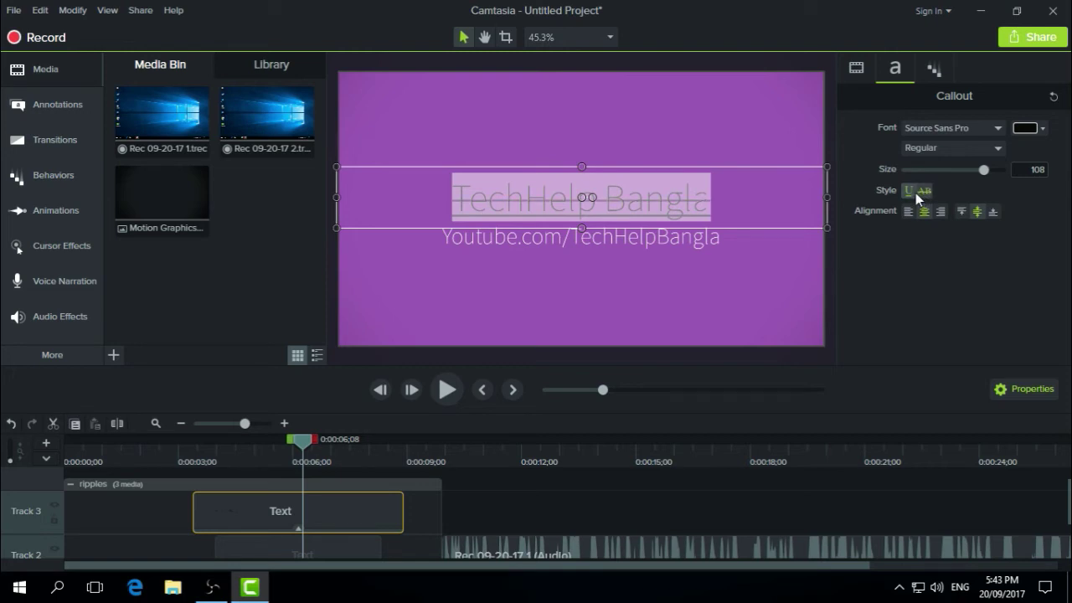
left_click(922, 192)
left_click(910, 192)
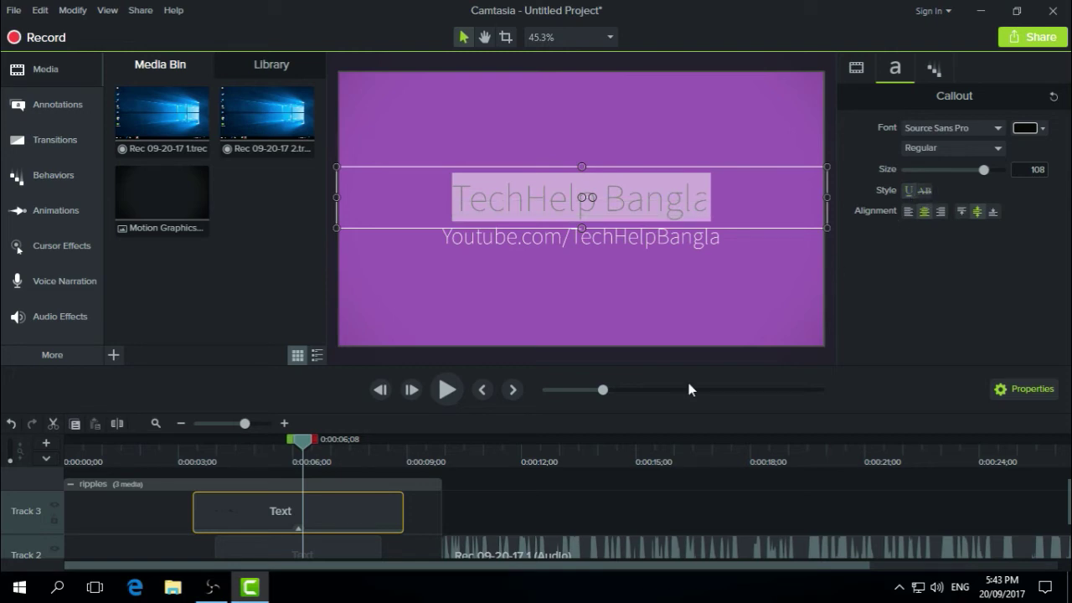
left_click(583, 486)
scroll(482, 506, "down", 2)
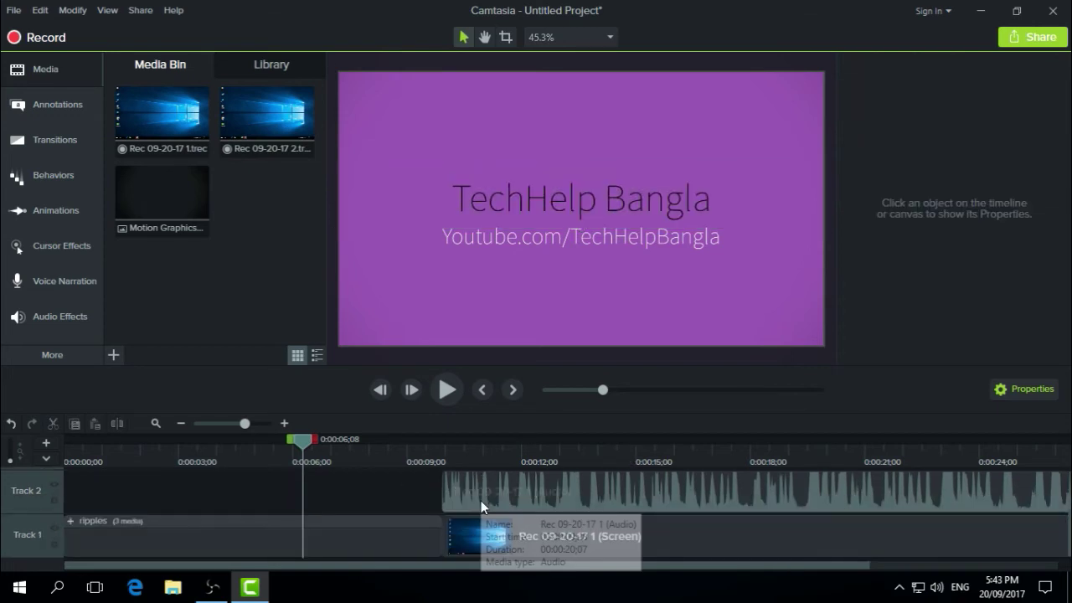
Scrub through the ripples intro to review its titles up to the start of the screen recording.
left_click_drag(320, 453, 366, 448)
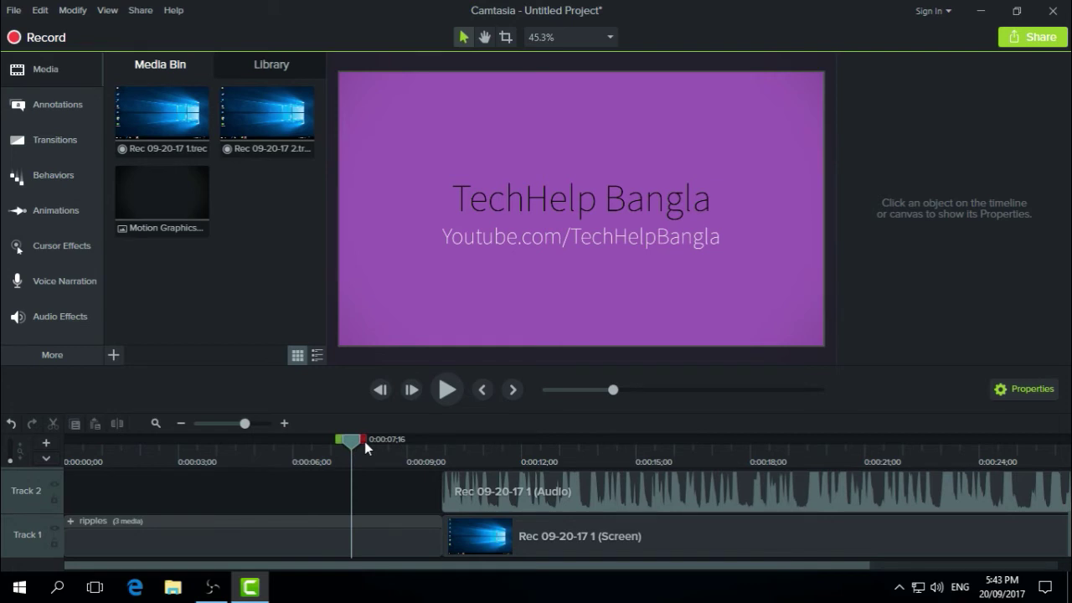
left_click_drag(365, 448, 393, 450)
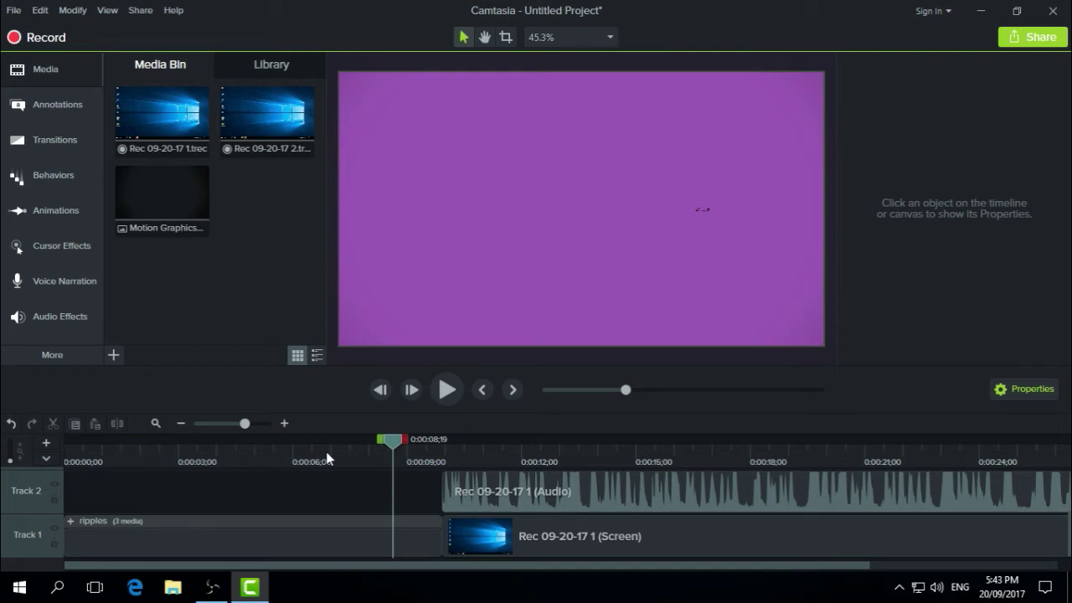
left_click(224, 453)
left_click_drag(245, 423, 242, 429)
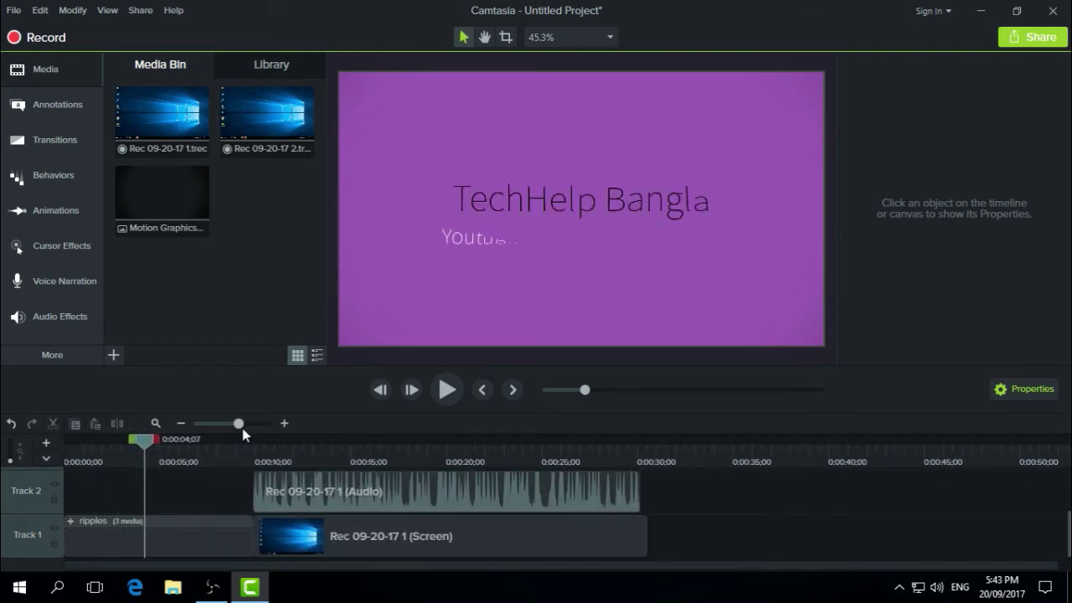
left_click_drag(242, 428, 241, 428)
left_click_drag(144, 442, 169, 441)
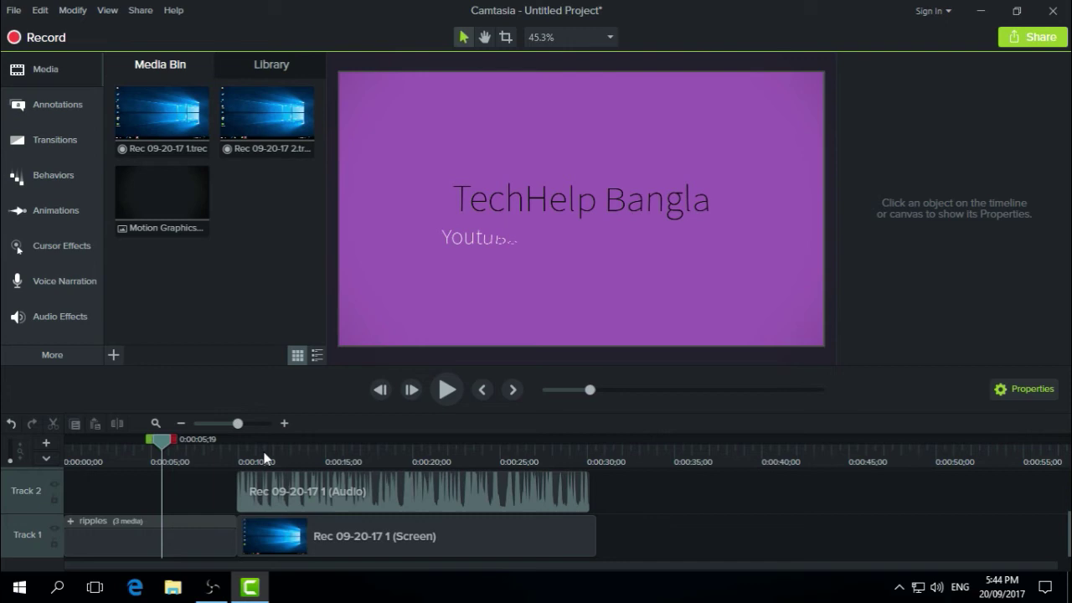
left_click(239, 459)
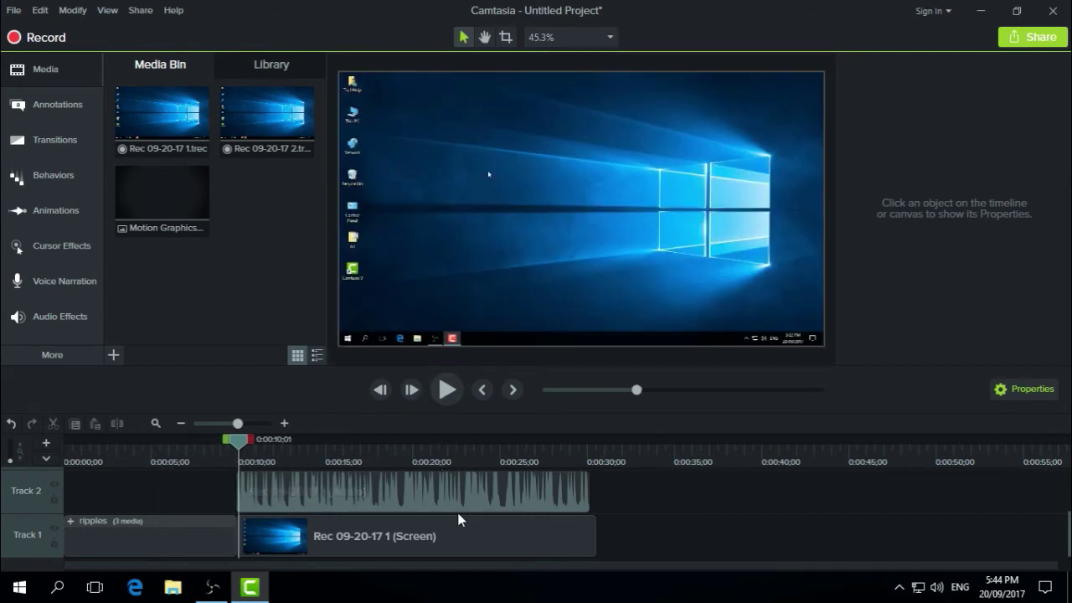
Import the round YouTube.png logo from the Icon folder inside YouTube Tools into the media bin.
scroll(458, 519, "up", 2)
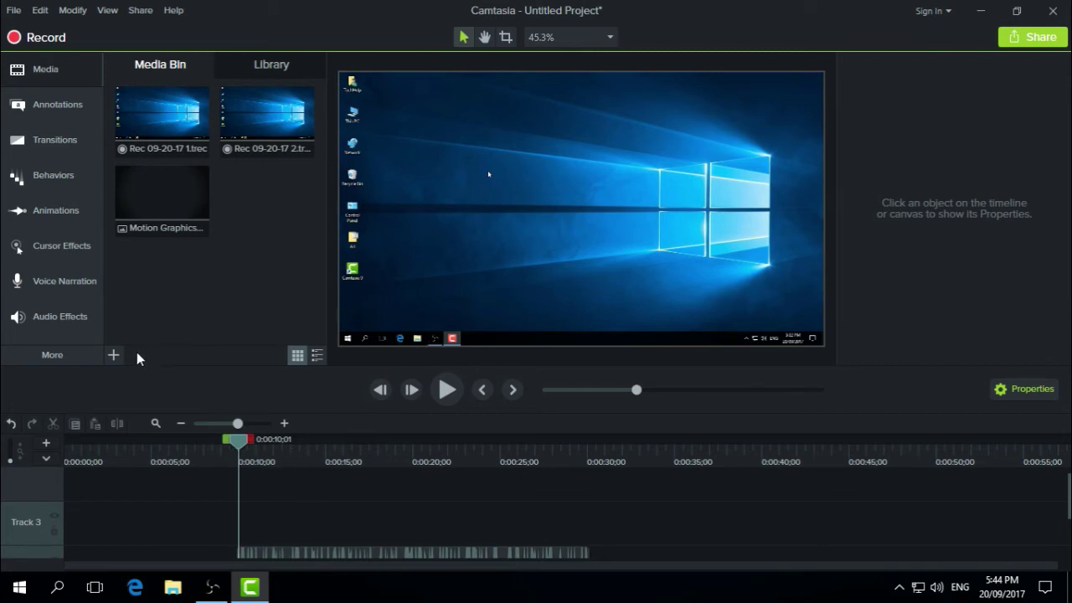
left_click(114, 355)
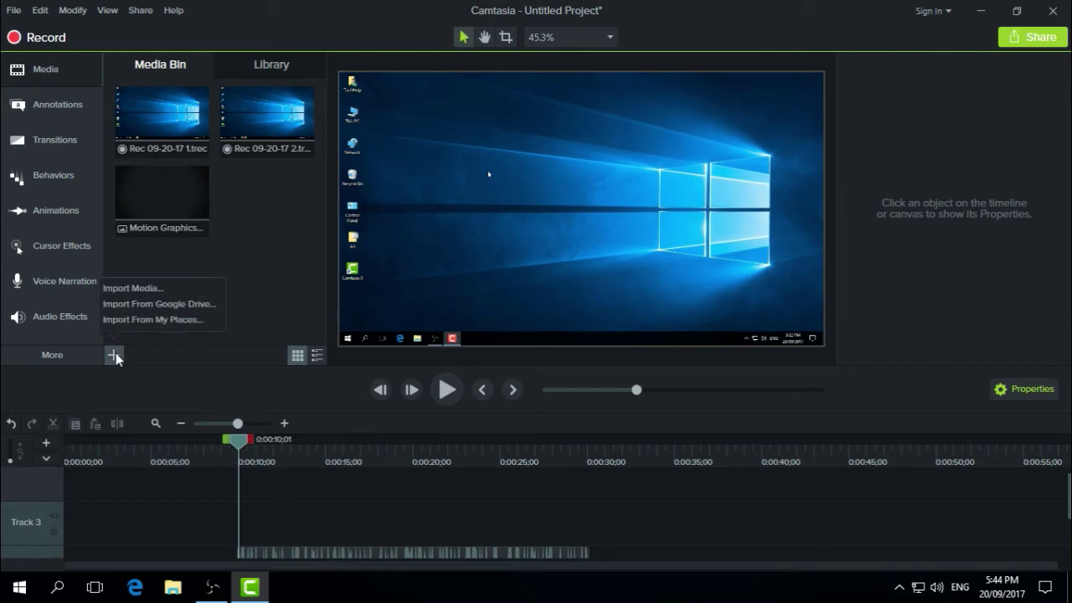
left_click(140, 289)
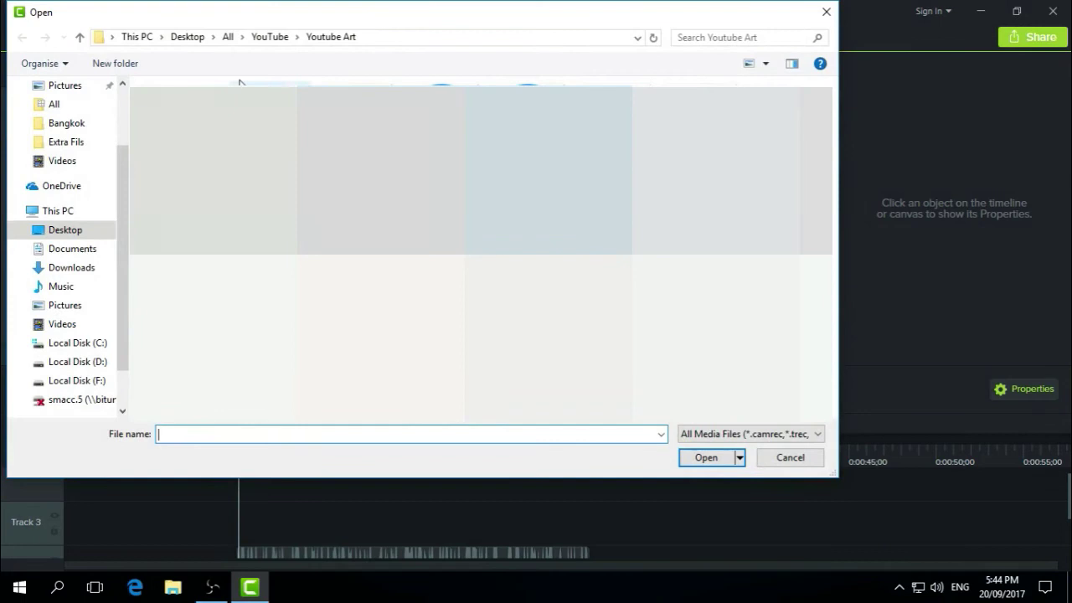
left_click(271, 37)
left_click(228, 37)
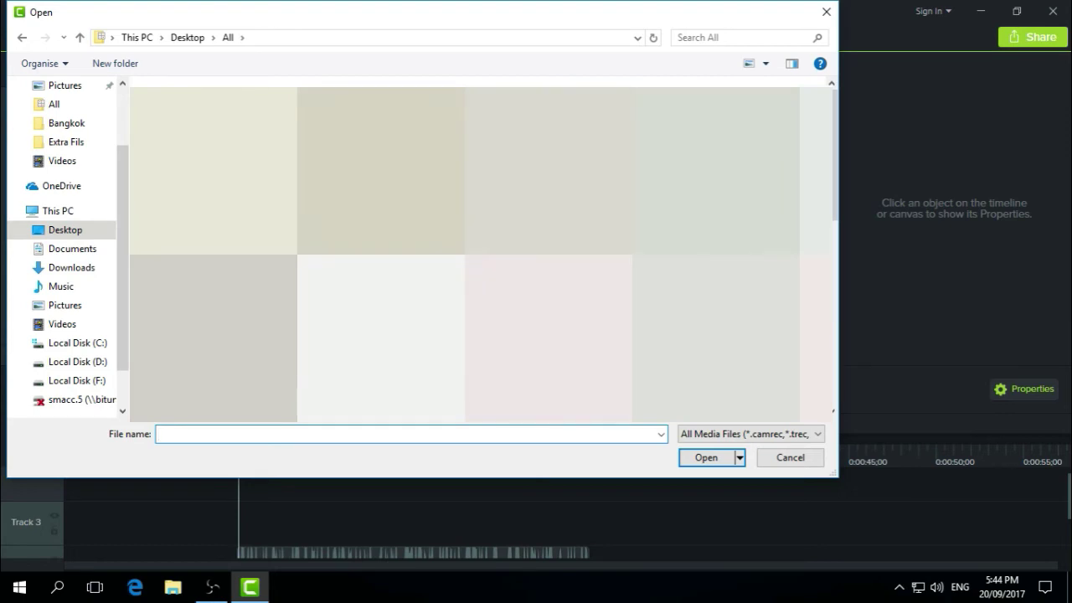
key("Return")
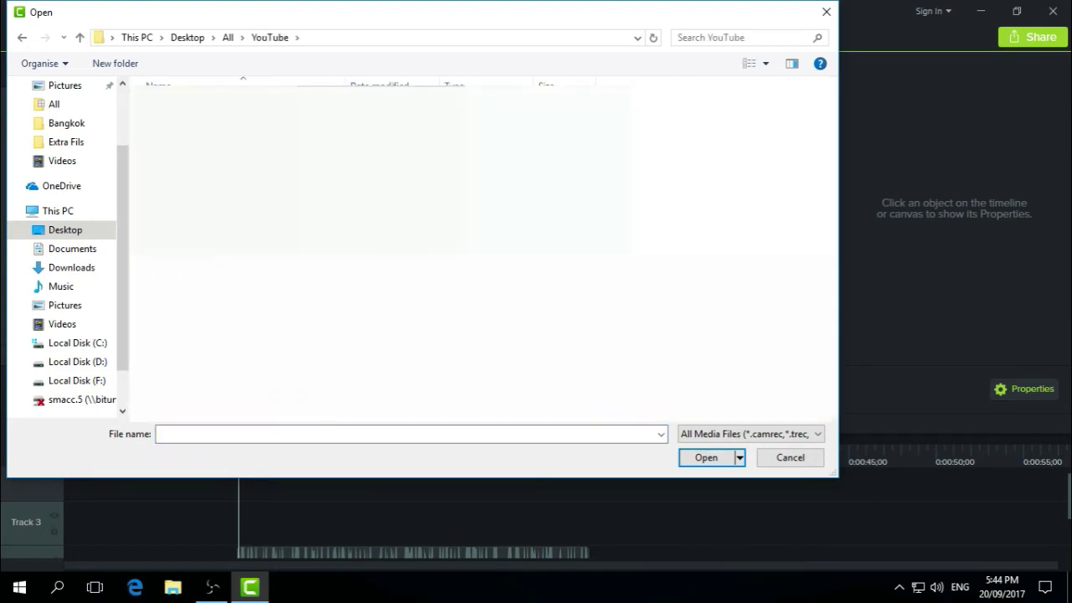
key("Return")
key("alt+Up")
key("Return")
key("Return")
left_click_drag(835, 138, 834, 387)
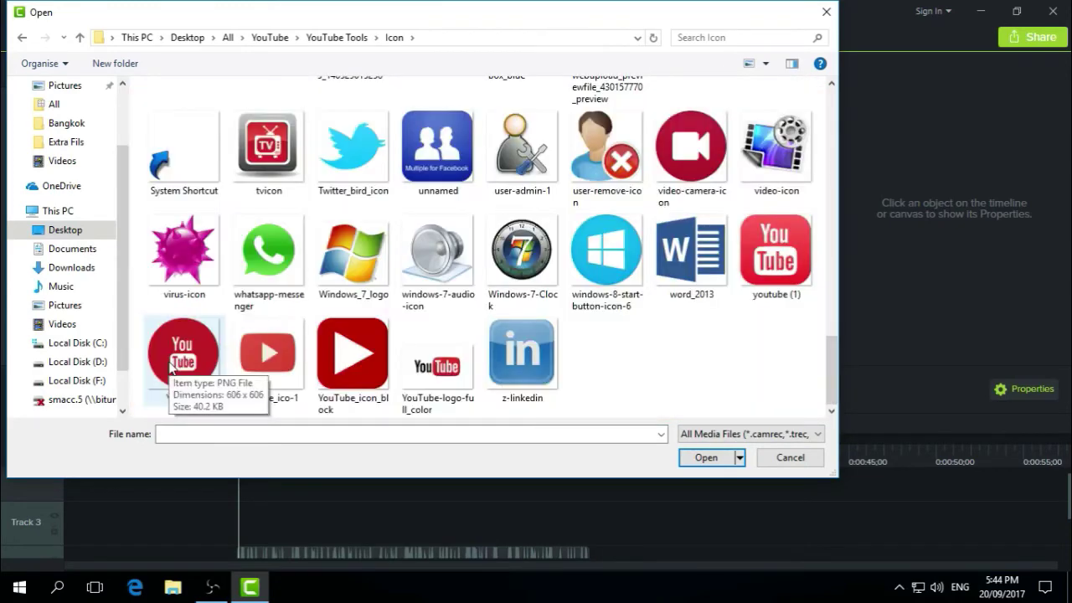
double_click(181, 323)
left_click(234, 196)
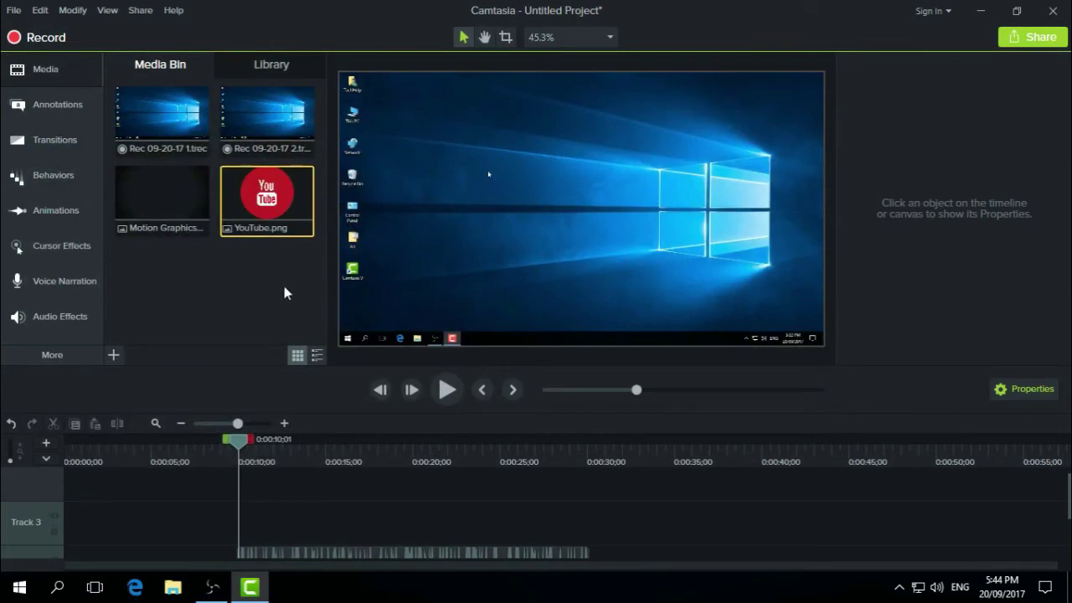
Add YouTube.png to Track 3 at 0:00:13;08 and fit it at 29% scale into the lower-left corner of the canvas.
left_click_drag(240, 442, 296, 455)
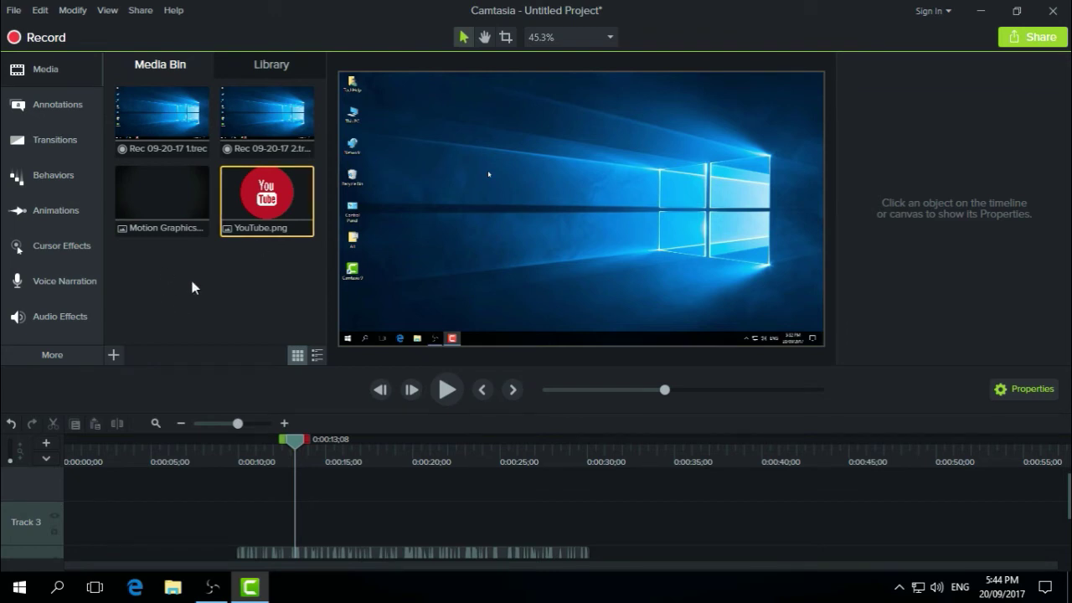
left_click_drag(259, 222, 300, 546)
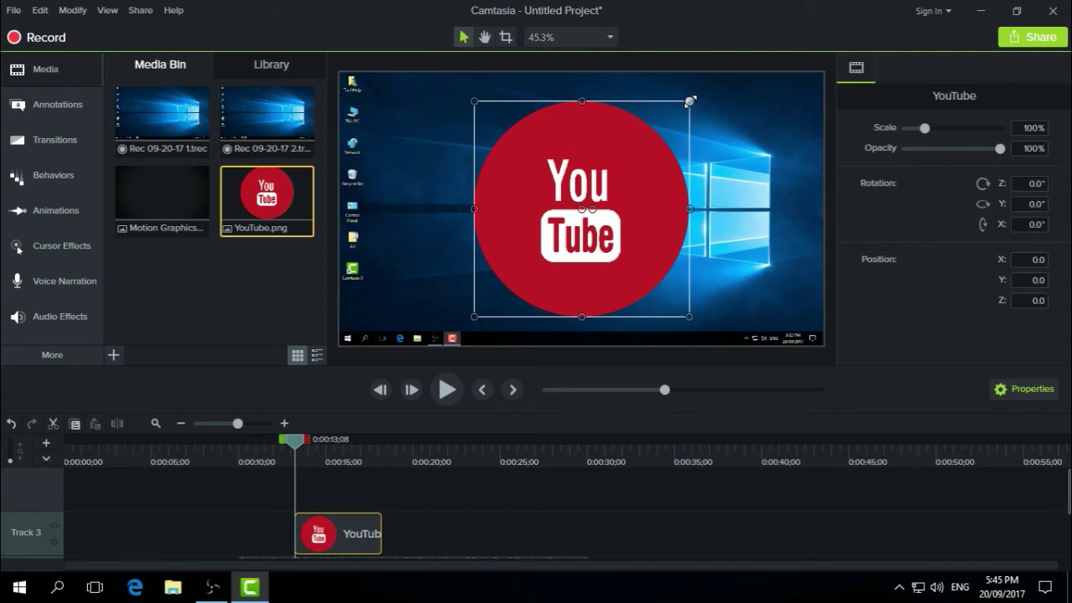
left_click_drag(689, 101, 539, 267)
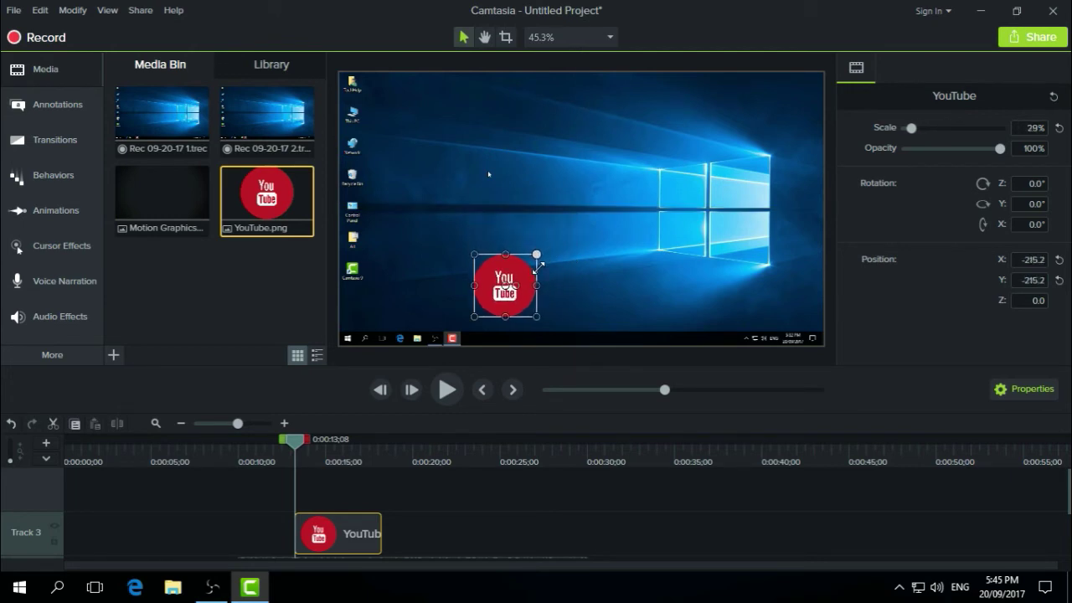
left_click_drag(513, 272, 379, 291)
left_click(412, 530)
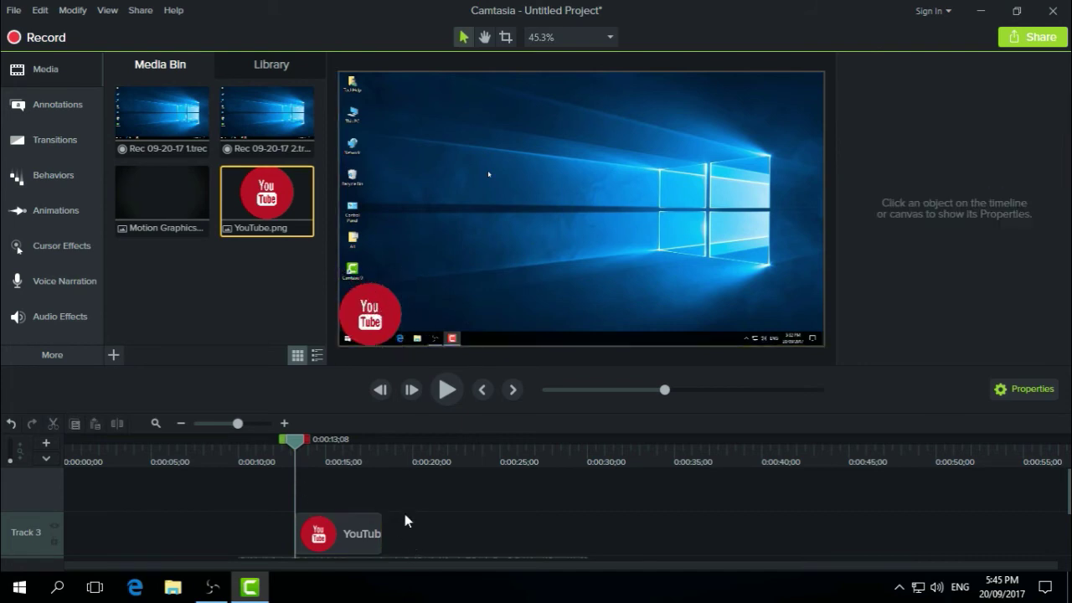
Check where the YouTube logo clip ends and extend its end past the 0:00:20 mark.
mouse_move(339, 532)
left_mouse_down()
mouse_move(444, 534)
mouse_move(338, 533)
left_mouse_up()
left_click_drag(295, 439, 383, 460)
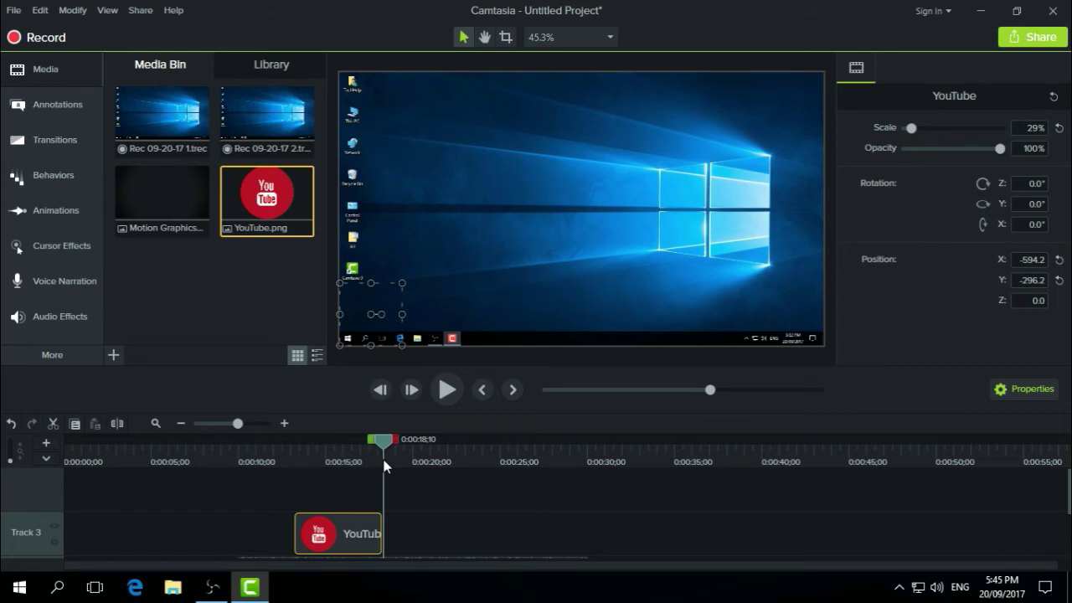
left_click_drag(383, 466, 349, 467)
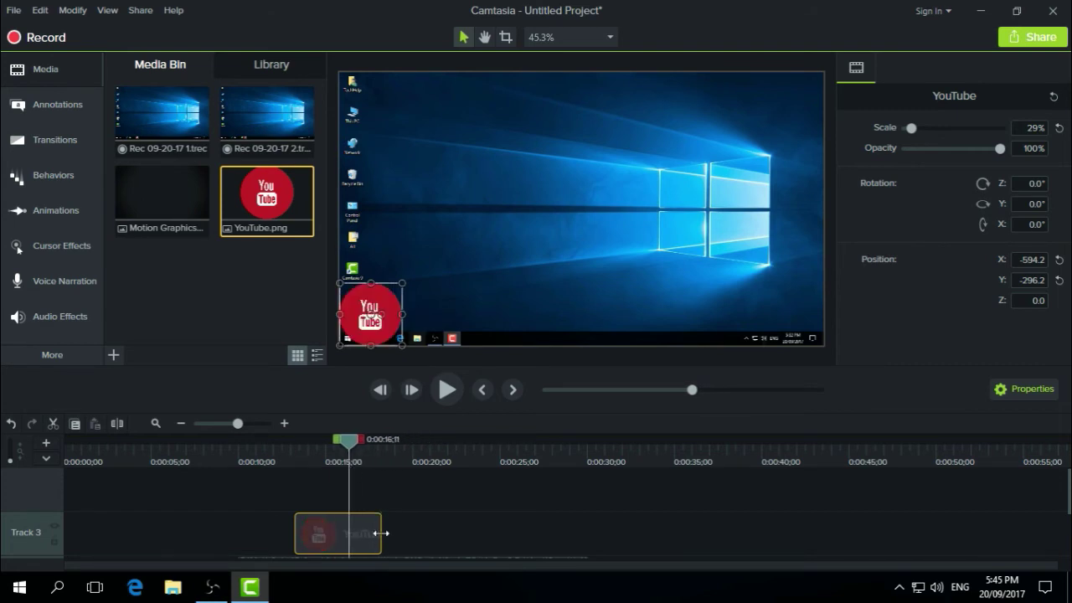
left_click_drag(381, 533, 441, 531)
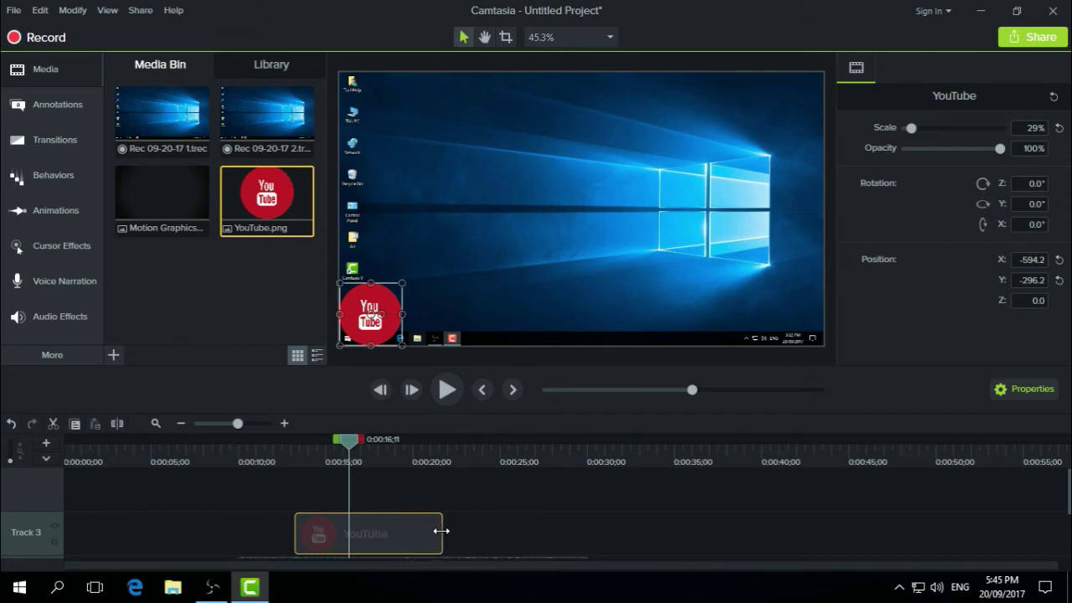
Add the beige rectangular callout on Track 4 at 0:00:13;08 and stretch it into a wide banner beside the YouTube logo.
left_click_drag(356, 437, 297, 458)
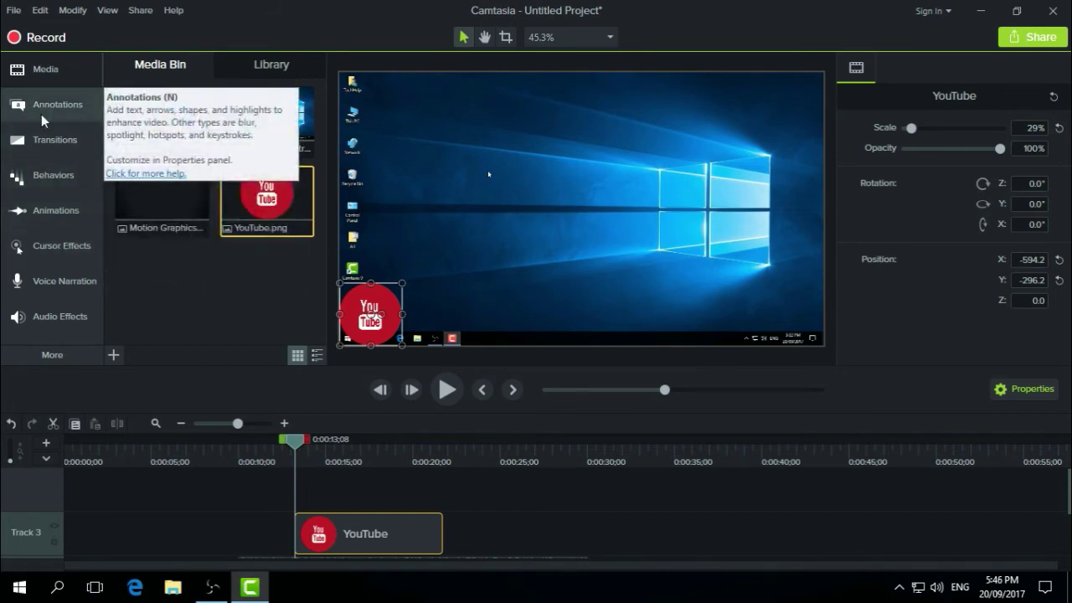
left_click(61, 106)
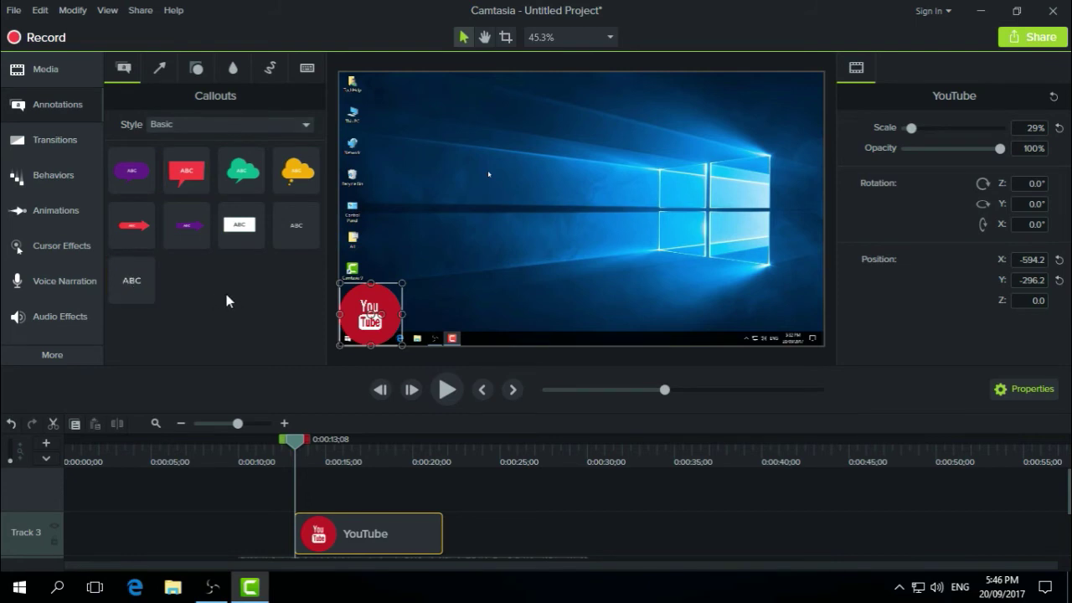
left_click(190, 122)
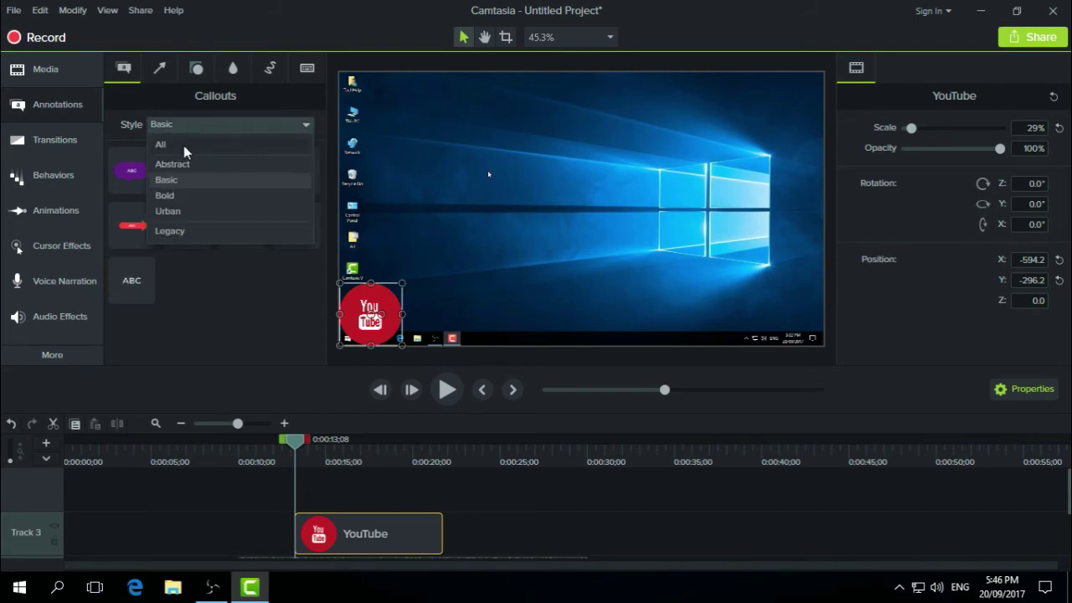
left_click(183, 145)
left_click_drag(322, 217, 314, 259)
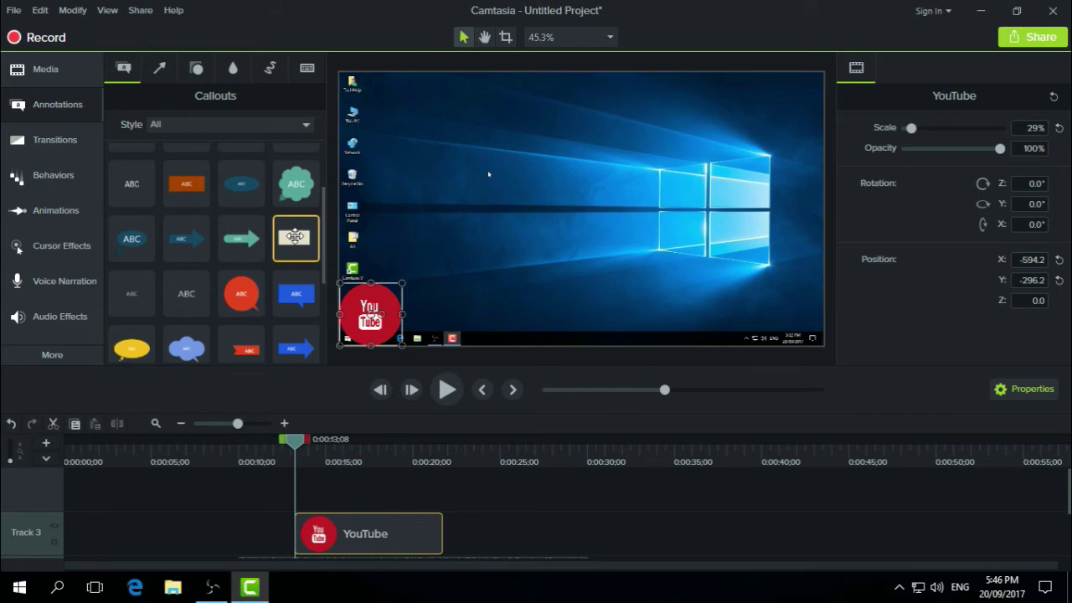
left_click_drag(292, 237, 298, 494)
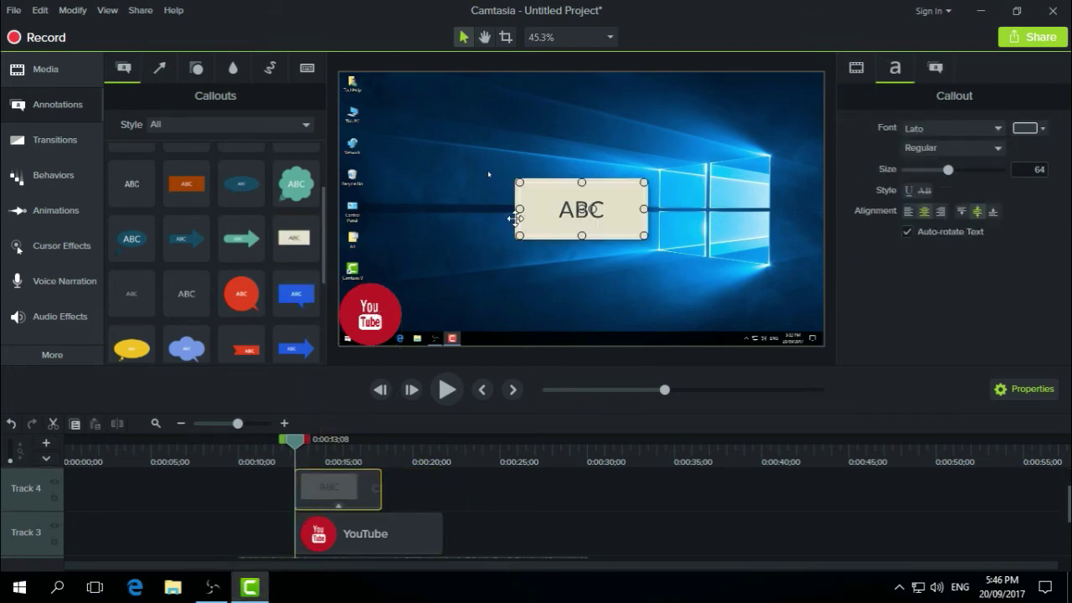
left_click_drag(644, 237, 748, 242)
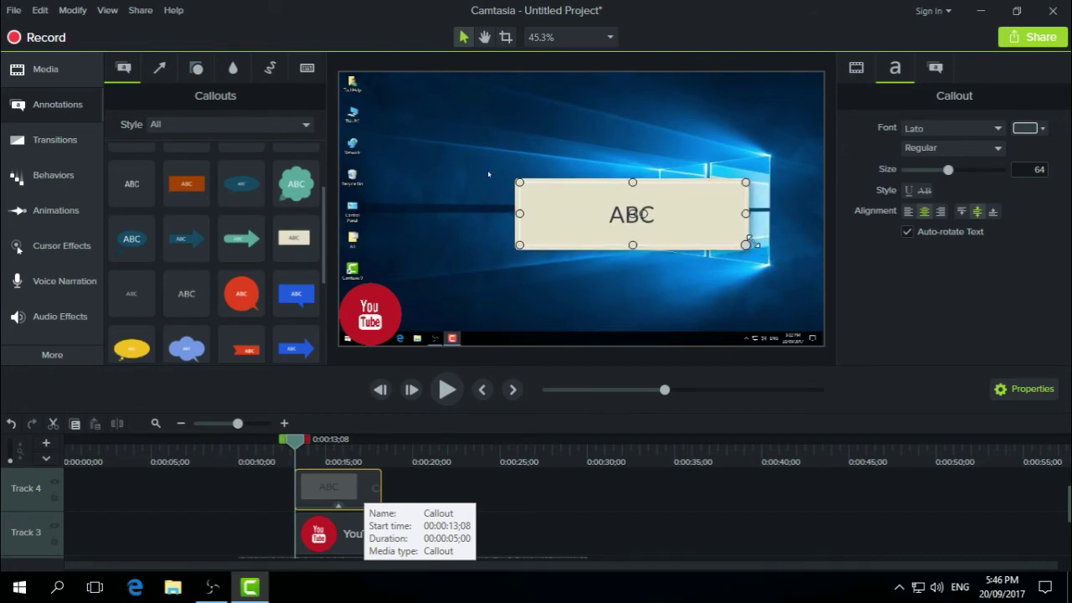
left_click_drag(712, 201, 704, 332)
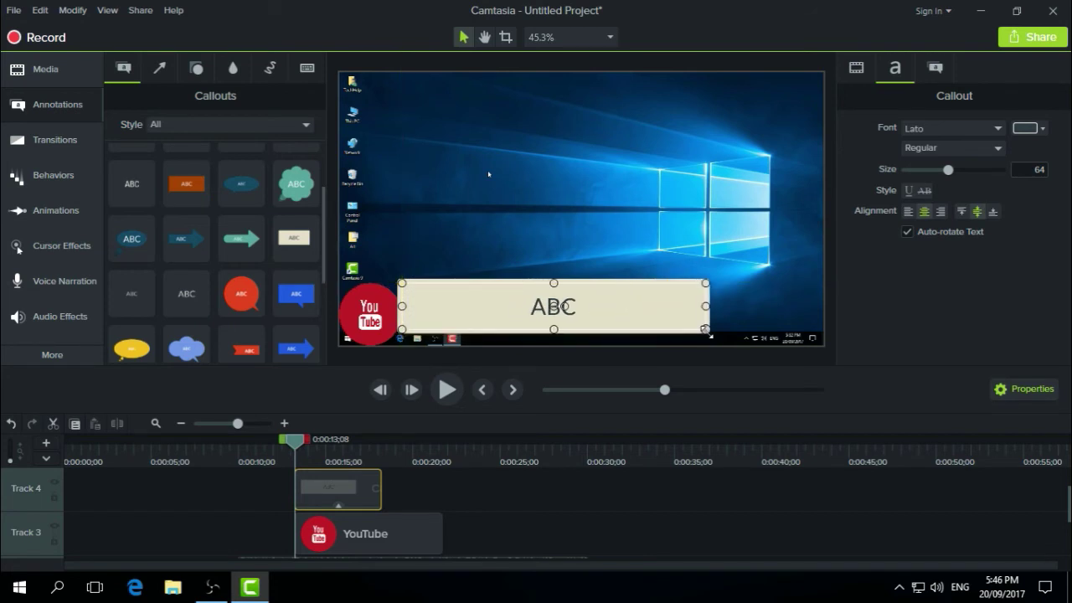
Replace the callout text with "How To Example" and reduce the banner's height from its upper edge.
double_click(554, 309)
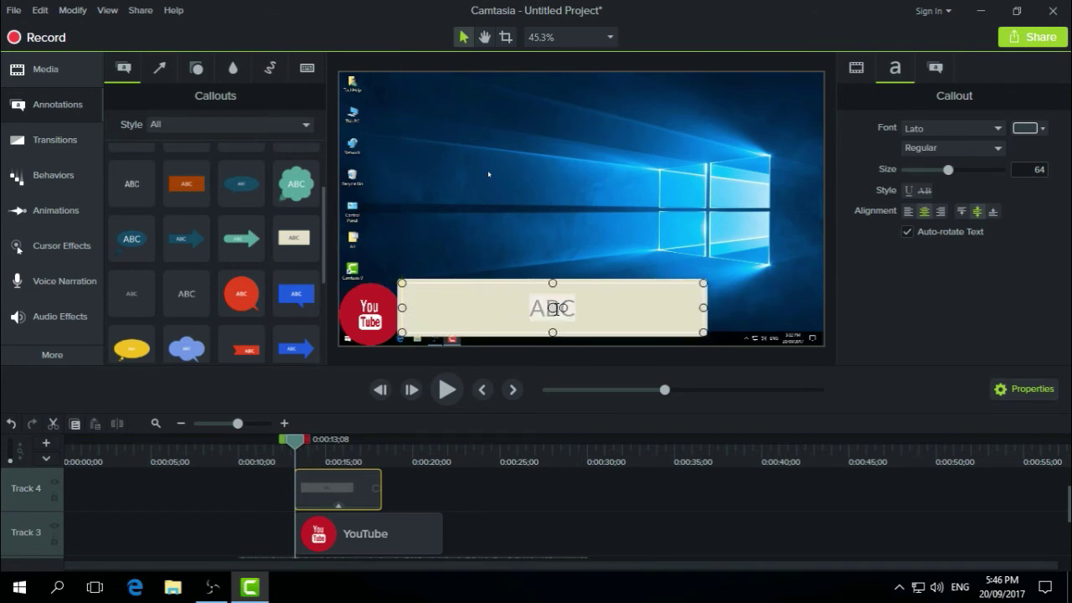
type("How To Exap")
key("BackSpace")
type("mple")
left_click(557, 247)
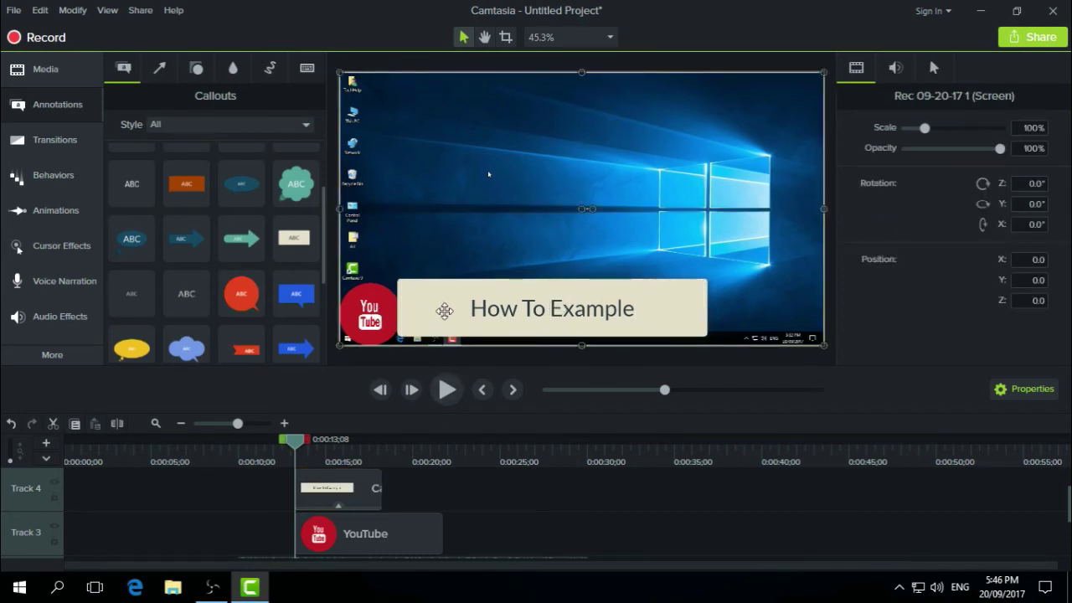
left_click(455, 309)
left_click_drag(402, 283, 402, 296)
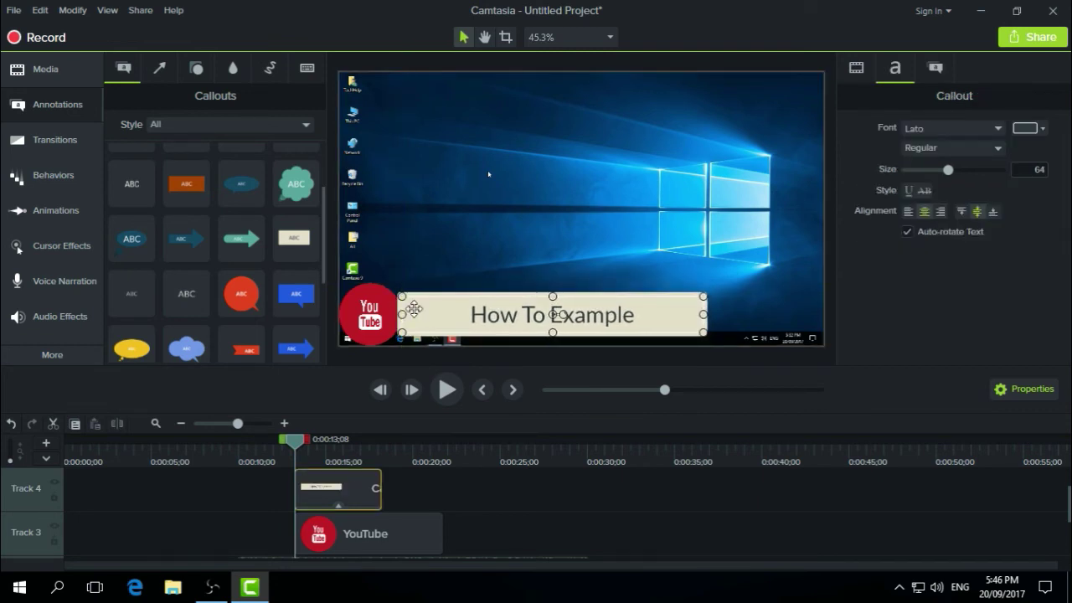
Swap the two clips' tracks, placing the callout on Track 3 and the YouTube logo above it on Track 4.
left_click(399, 529)
left_click_drag(397, 531, 507, 474)
left_click_drag(339, 487, 347, 526)
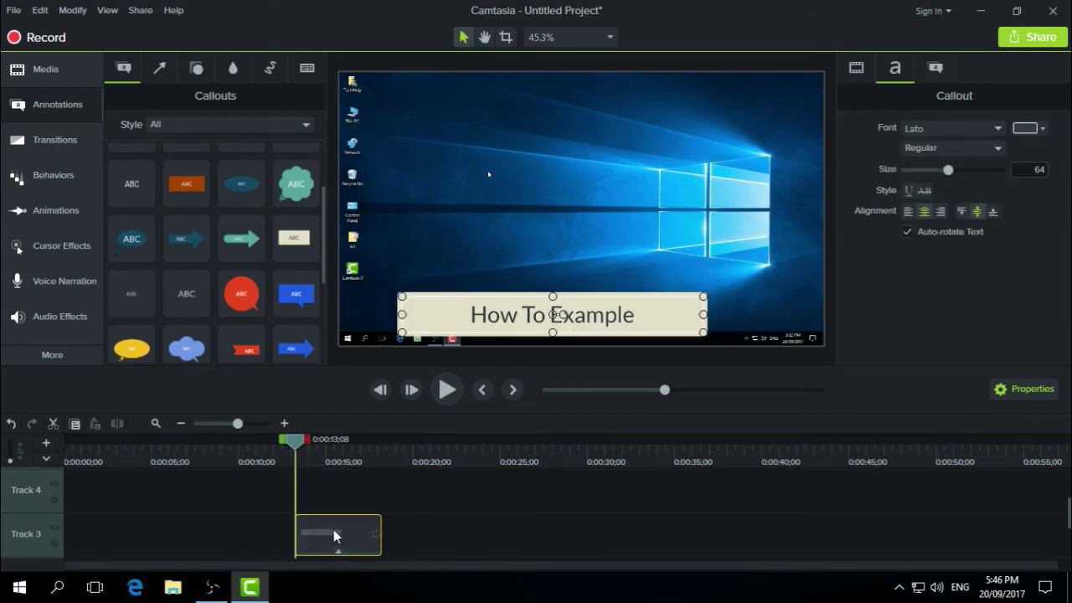
left_click(423, 494)
scroll(428, 498, "up", 1)
left_click(465, 494)
left_click_drag(466, 494, 352, 519)
Shift the callout slightly left behind the YouTube logo and extend its clip to match the logo clip's end.
left_click(471, 323)
left_click_drag(470, 323, 459, 316)
left_click_drag(306, 460, 372, 460)
left_click(330, 467)
scroll(348, 499, "down", 2)
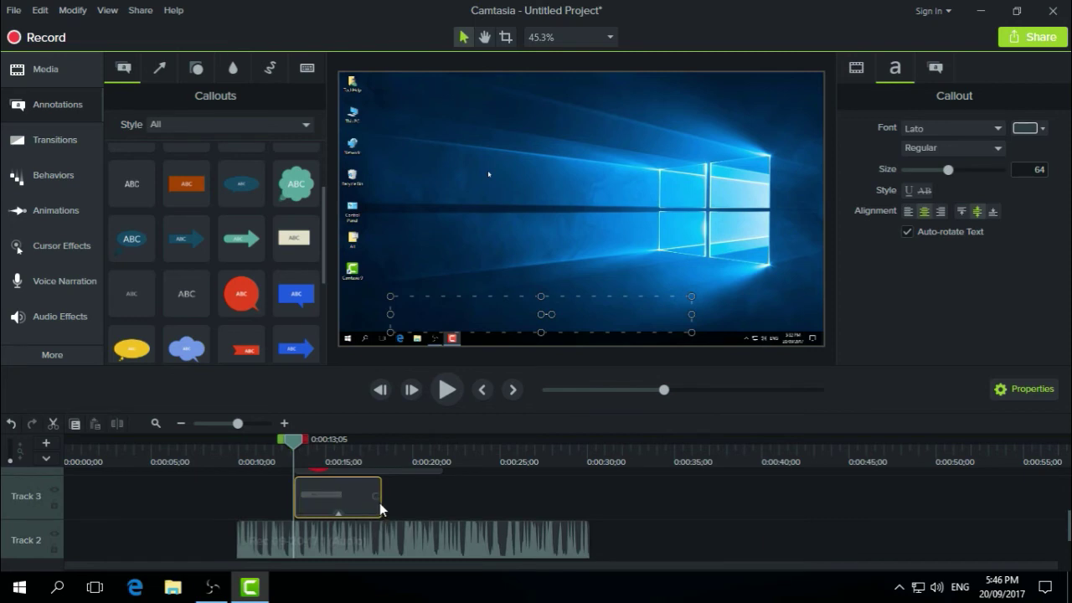
left_click_drag(380, 503, 442, 506)
scroll(464, 506, "up", 1)
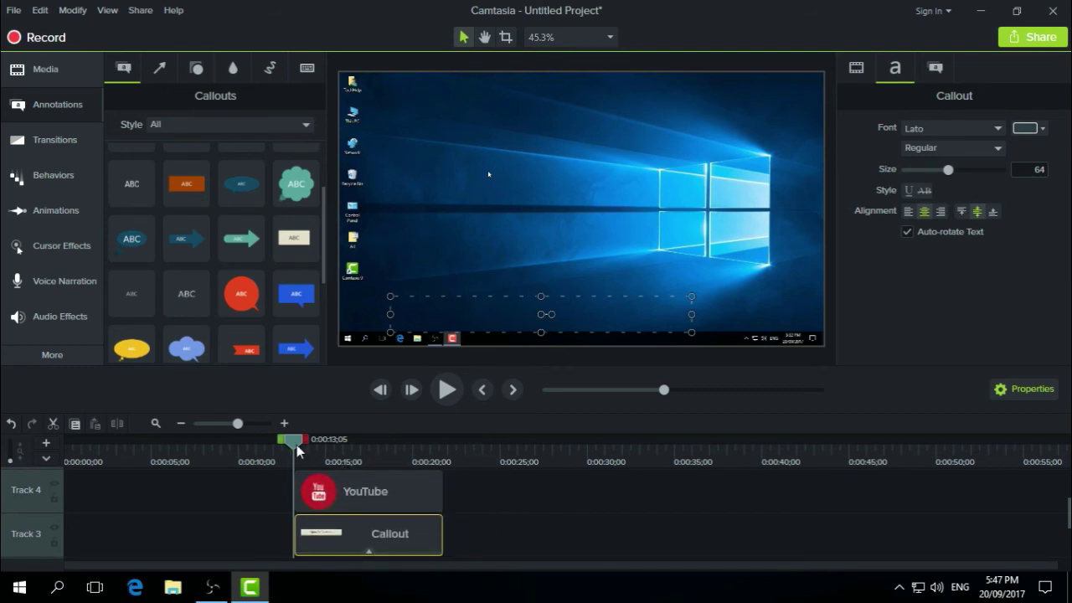
Play back the section around 0:00:13 where the YouTube logo and callout appear, and return to just before it.
left_click_drag(298, 447, 287, 447)
left_click(454, 398)
left_click(459, 385)
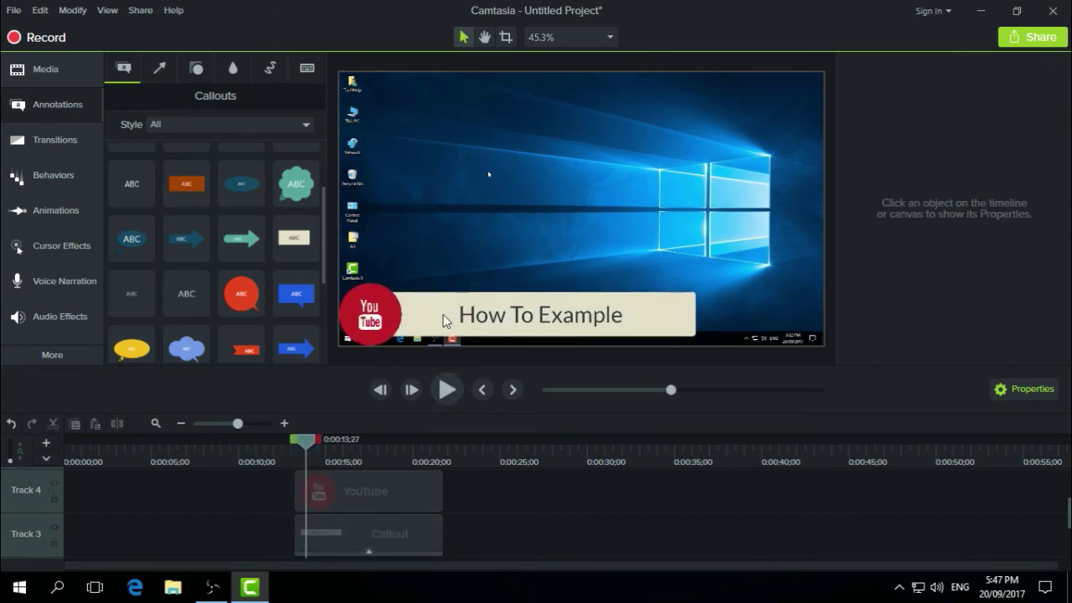
left_click_drag(313, 436, 292, 471)
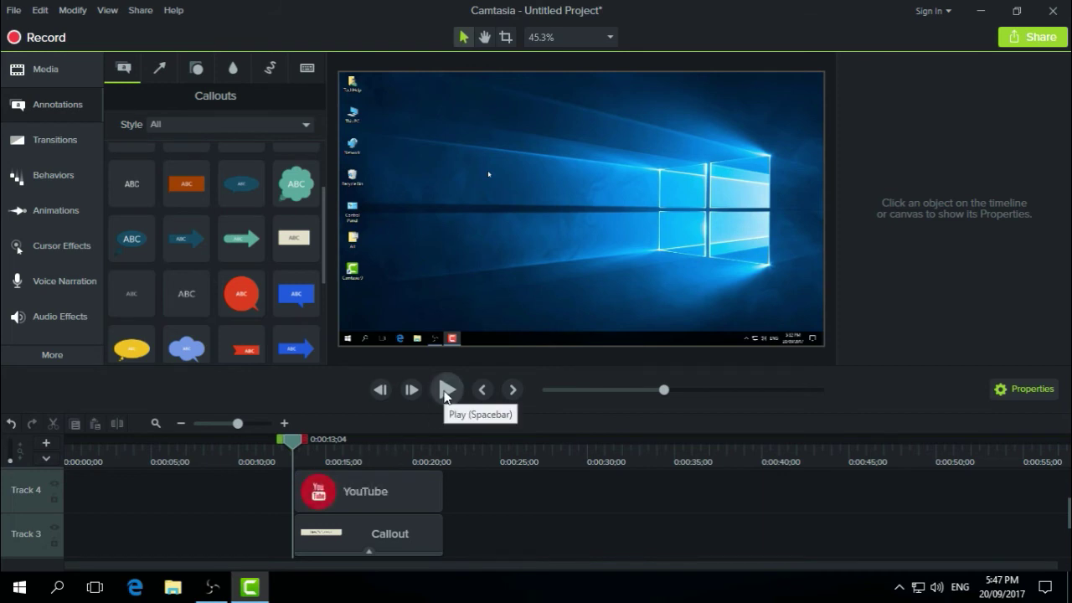
Apply the Scale behavior to the YouTube logo clip on Track 4 and scrub through its entrance around 0:00:13.
left_click(69, 143)
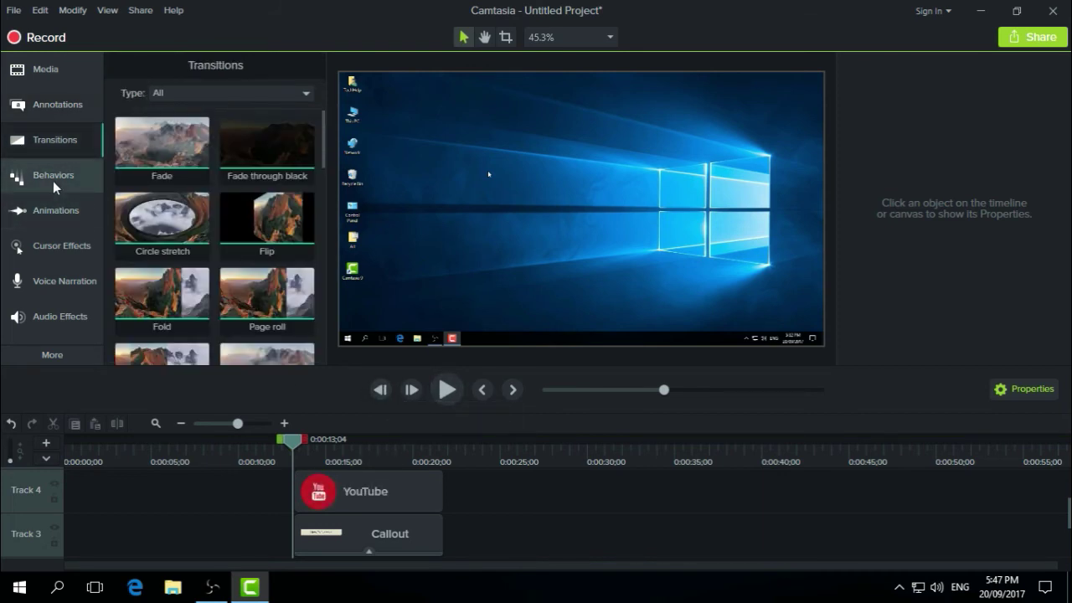
left_click(53, 178)
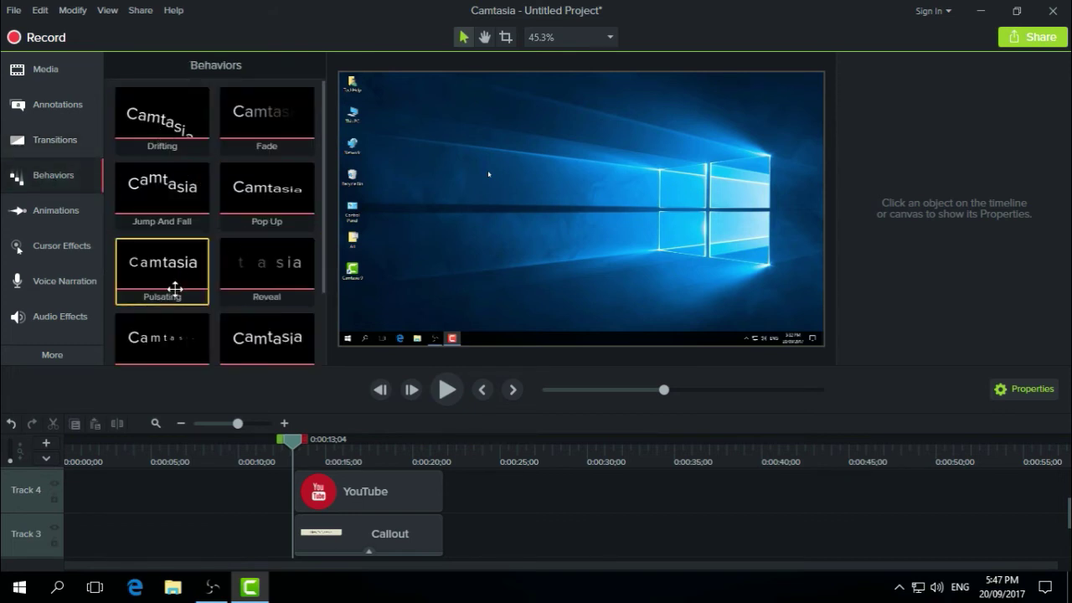
scroll(154, 300, "down", 1)
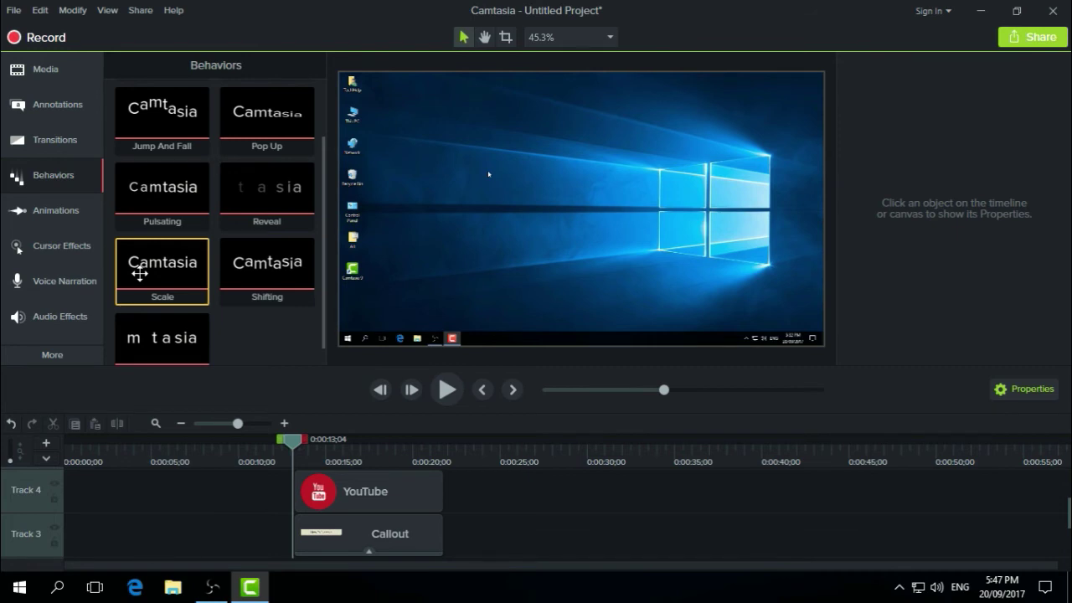
left_click_drag(141, 270, 343, 498)
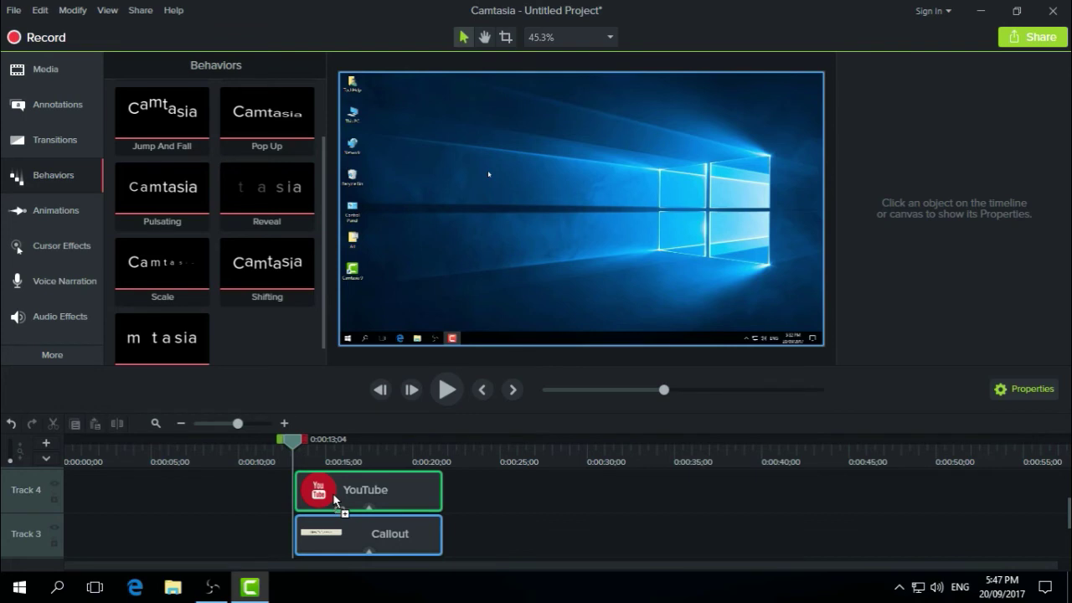
left_click_drag(332, 492, 333, 494)
mouse_move(316, 450)
left_mouse_down()
mouse_move(296, 447)
mouse_move(317, 451)
mouse_move(298, 446)
mouse_move(309, 443)
left_mouse_up()
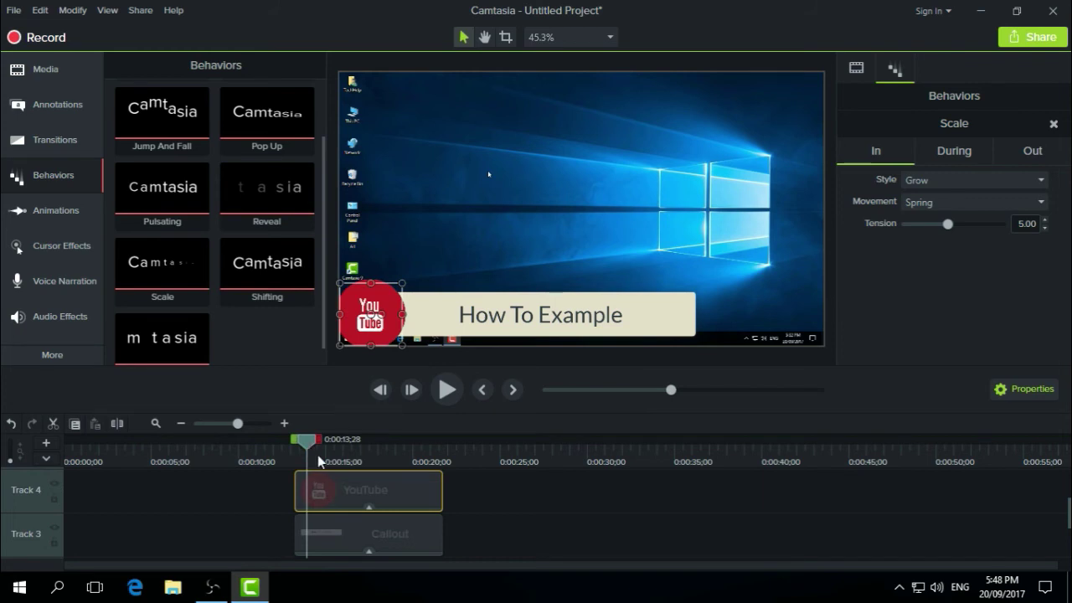
left_click_drag(303, 442, 291, 443)
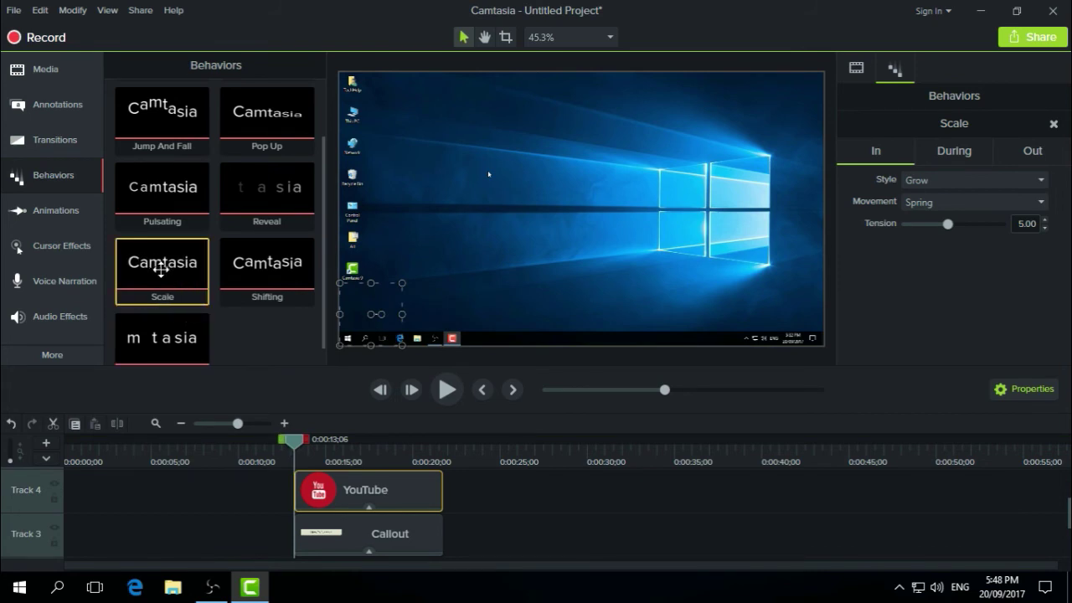
Apply the Scale behavior to the callout clip on Track 3 and play back the entrance of both clips.
left_click_drag(160, 268, 318, 536)
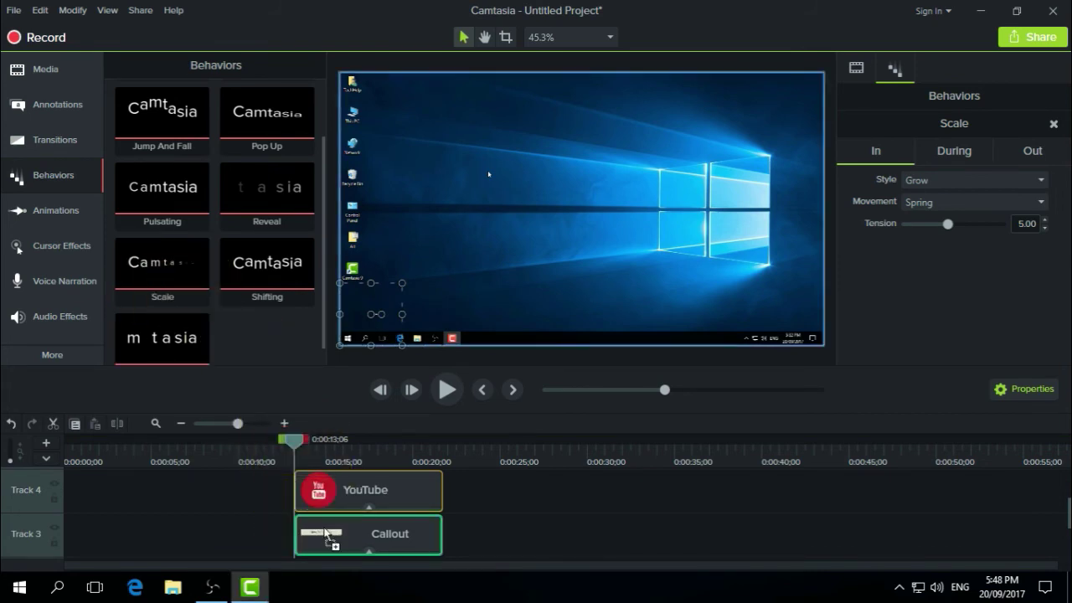
left_click_drag(301, 444, 280, 440)
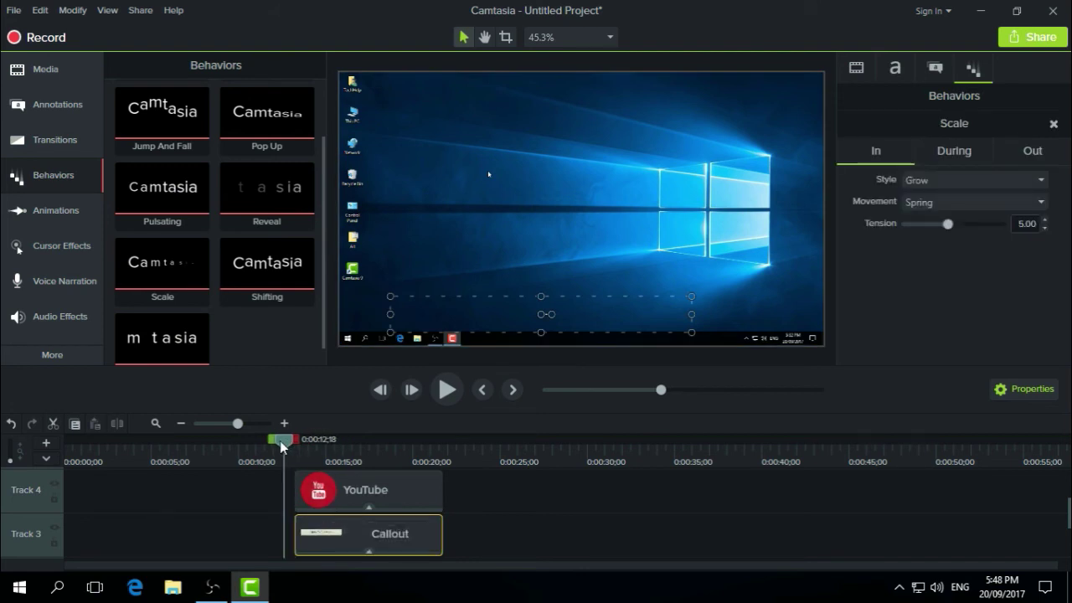
left_click(221, 482)
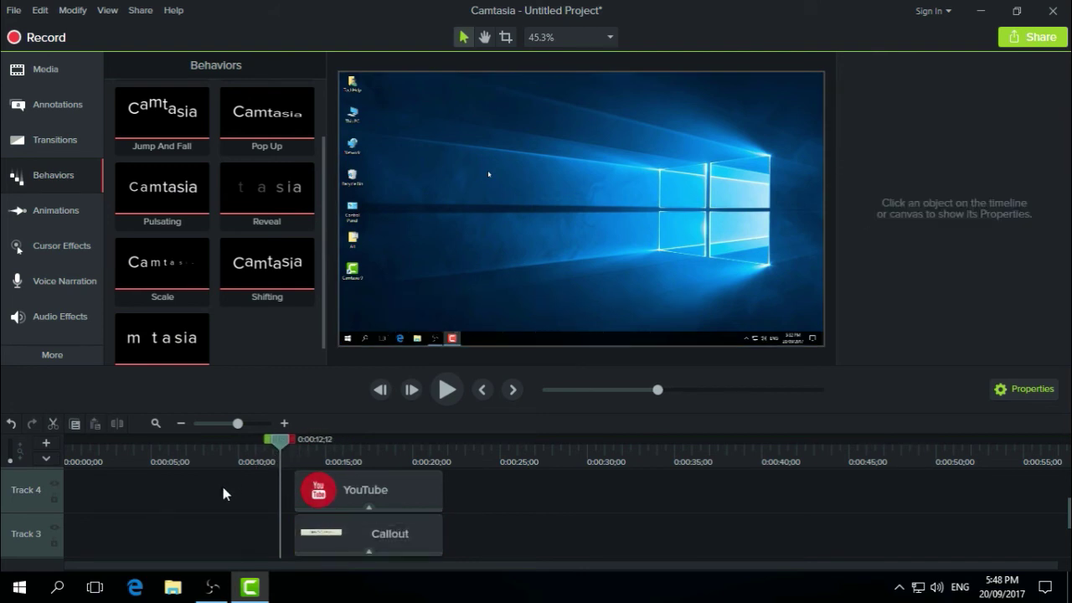
left_click(441, 396)
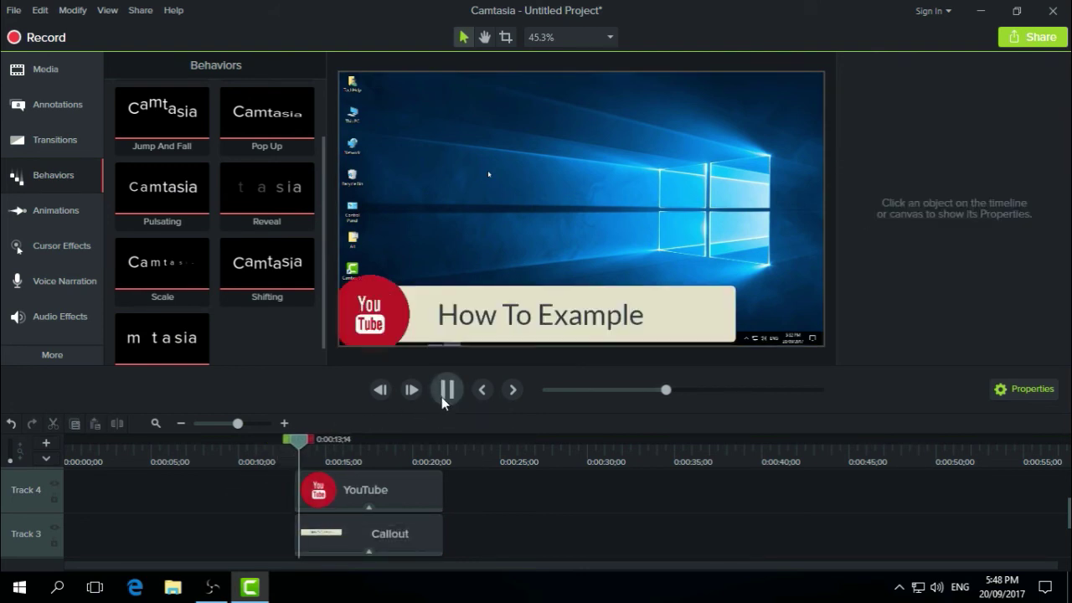
left_click(442, 397)
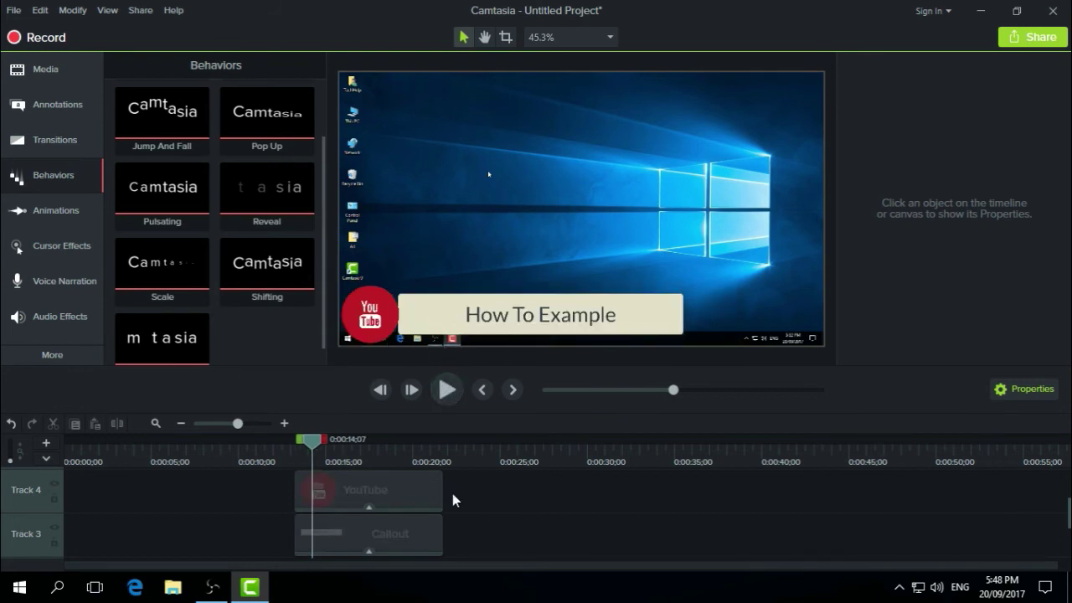
Add a Blur annotation at 0:00:22;22 over the lower-right corner of the recording on the canvas.
left_click_drag(308, 444, 455, 456)
scroll(539, 512, "down", 2)
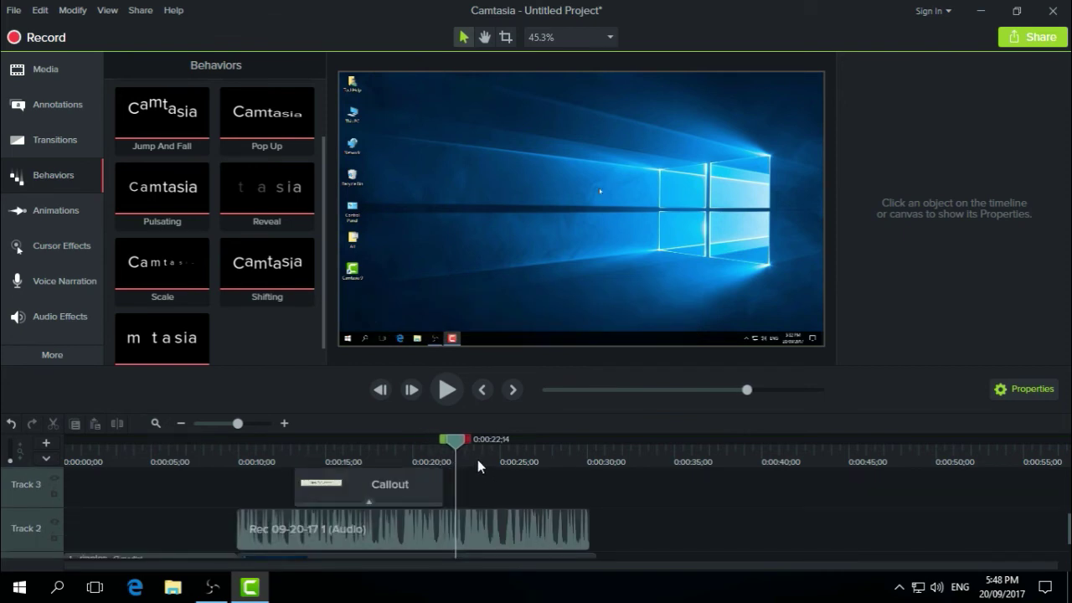
mouse_move(459, 447)
left_mouse_down()
mouse_move(442, 448)
mouse_move(465, 450)
left_mouse_up()
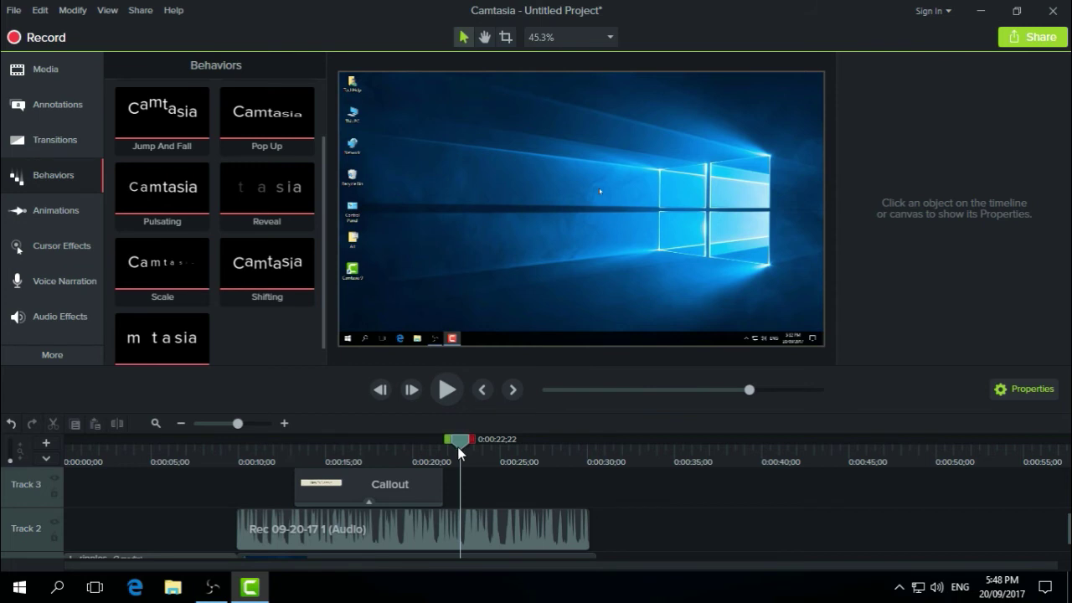
left_click(58, 109)
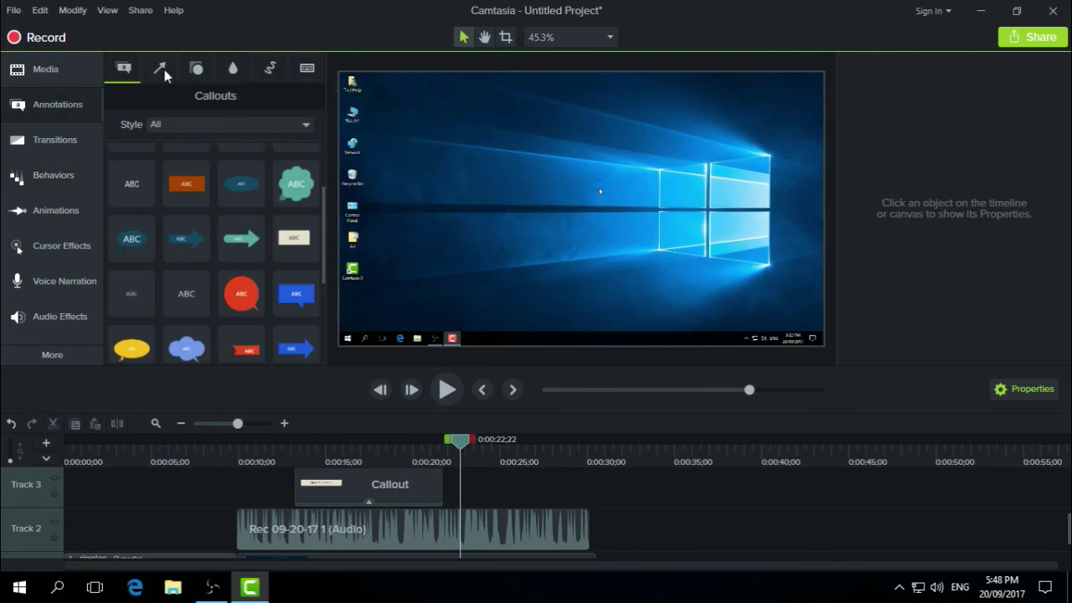
left_click(233, 74)
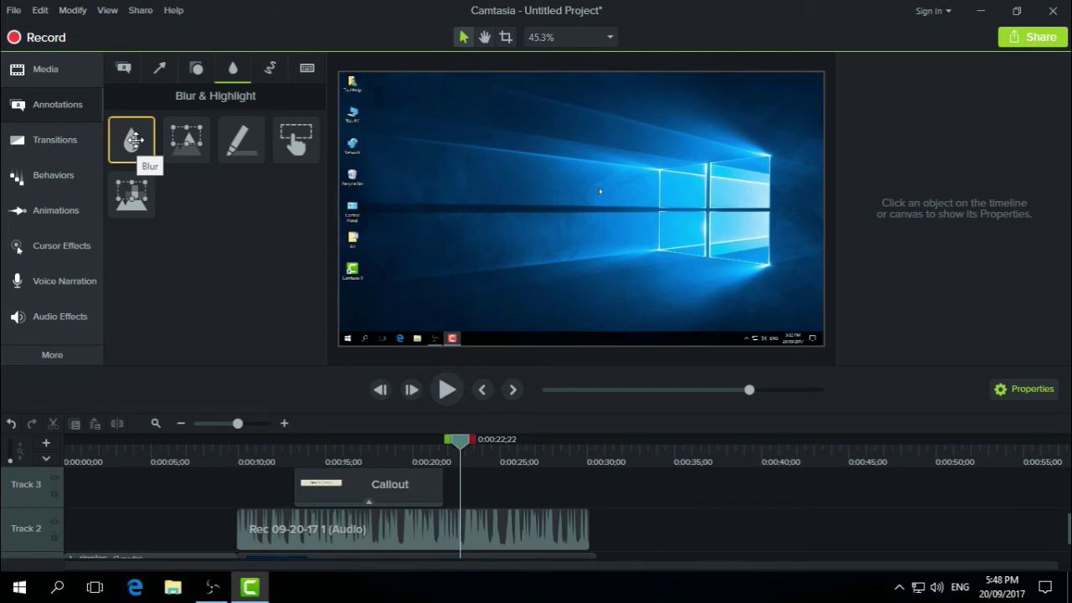
left_click_drag(136, 140, 741, 313)
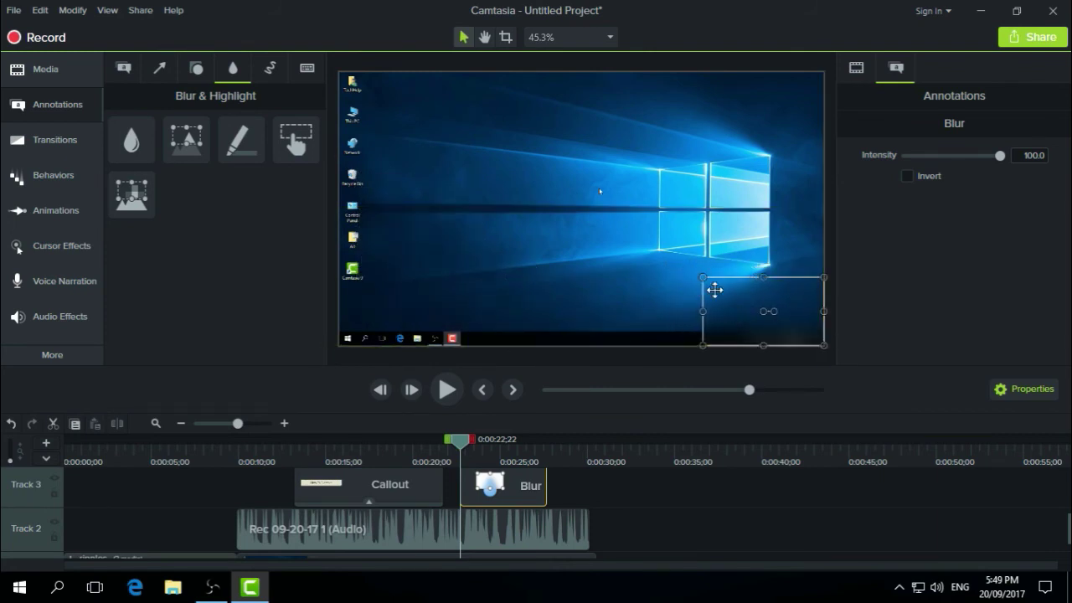
Shrink the blur area to cover only the recorded taskbar's clock and tray, and reduce its intensity to 50.8.
left_click_drag(703, 277, 730, 322)
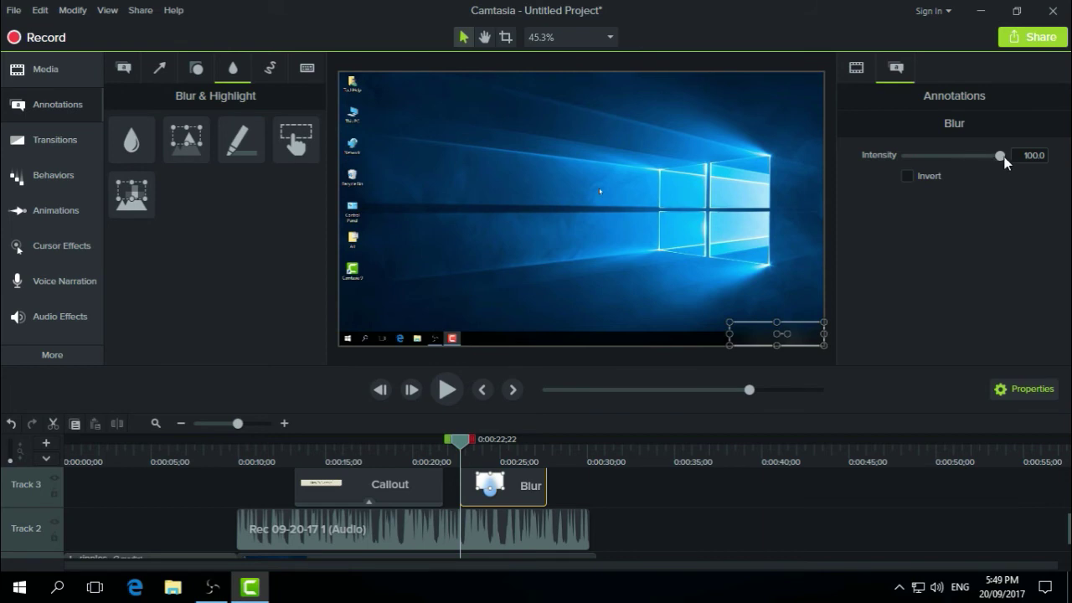
left_click_drag(999, 157, 960, 167)
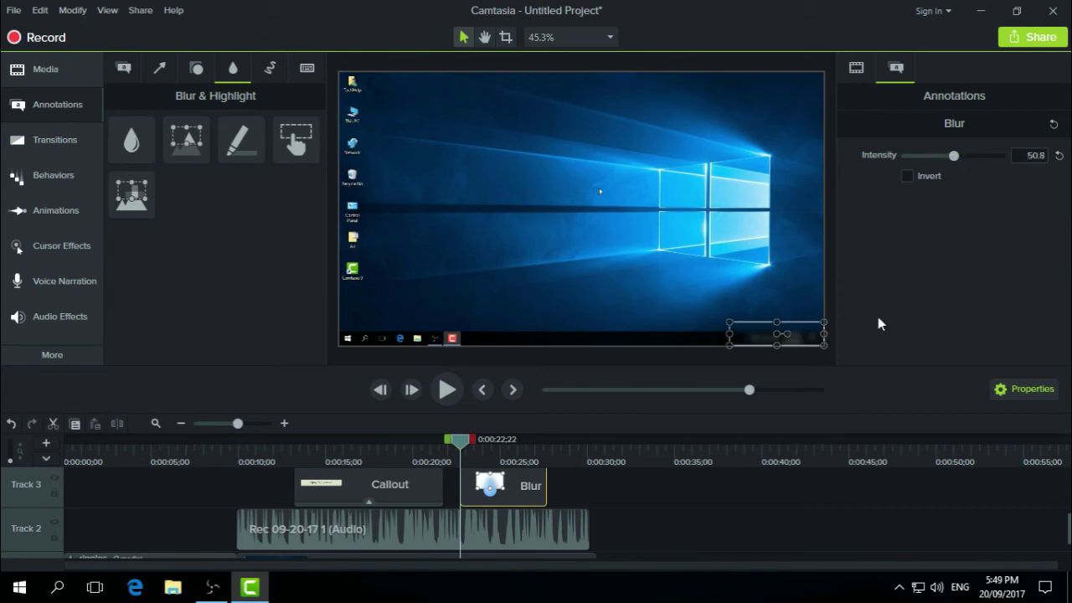
left_click(658, 484)
left_click_drag(460, 439, 482, 442)
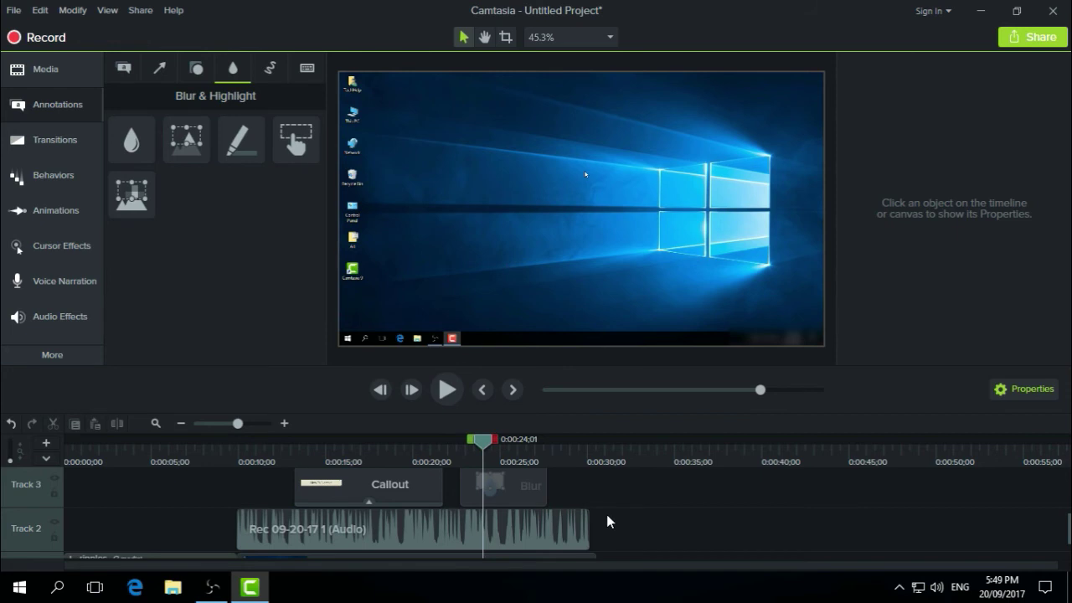
Move the Blur clip to Track 5, starting at 0:00:12;20, and extend it to end just before the audio recording's end.
scroll(606, 515, "up", 1)
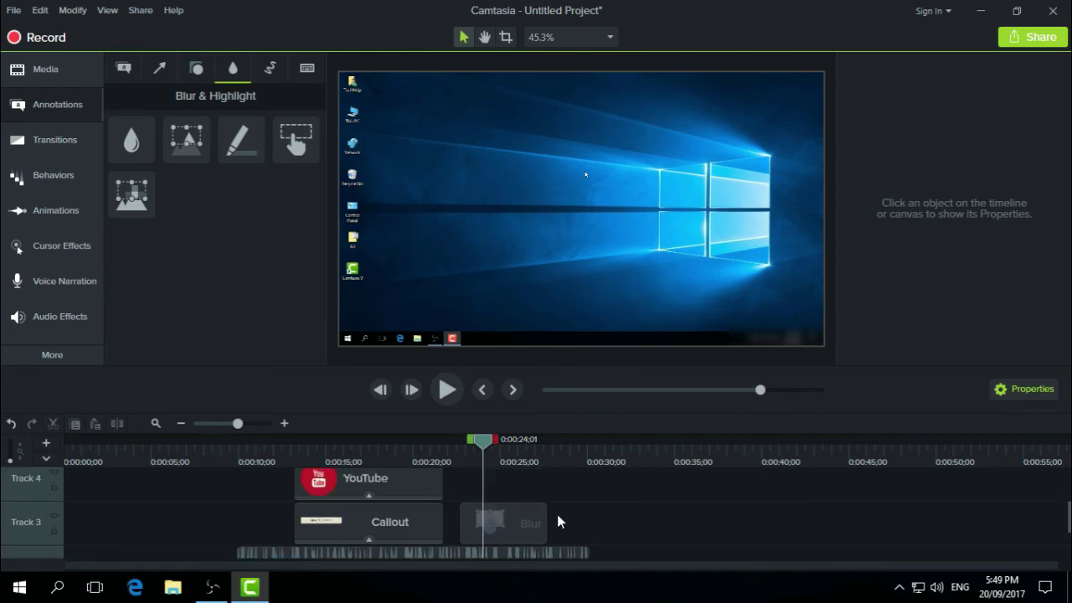
left_click(510, 524)
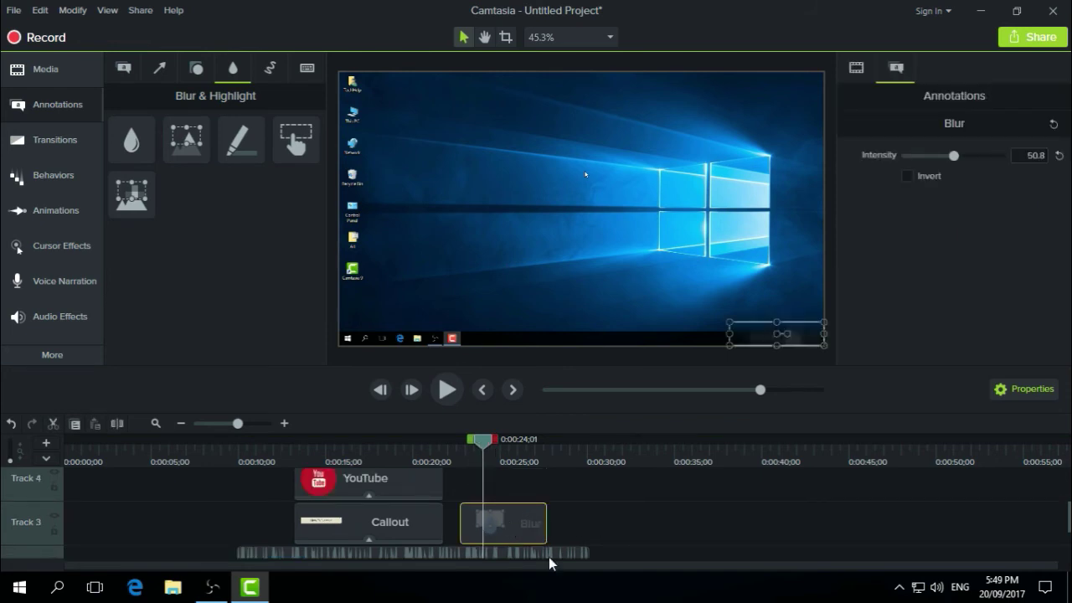
left_click_drag(545, 528, 589, 533)
left_click_drag(505, 517, 429, 443)
left_click_drag(449, 484, 351, 500)
left_click_drag(417, 501, 646, 505)
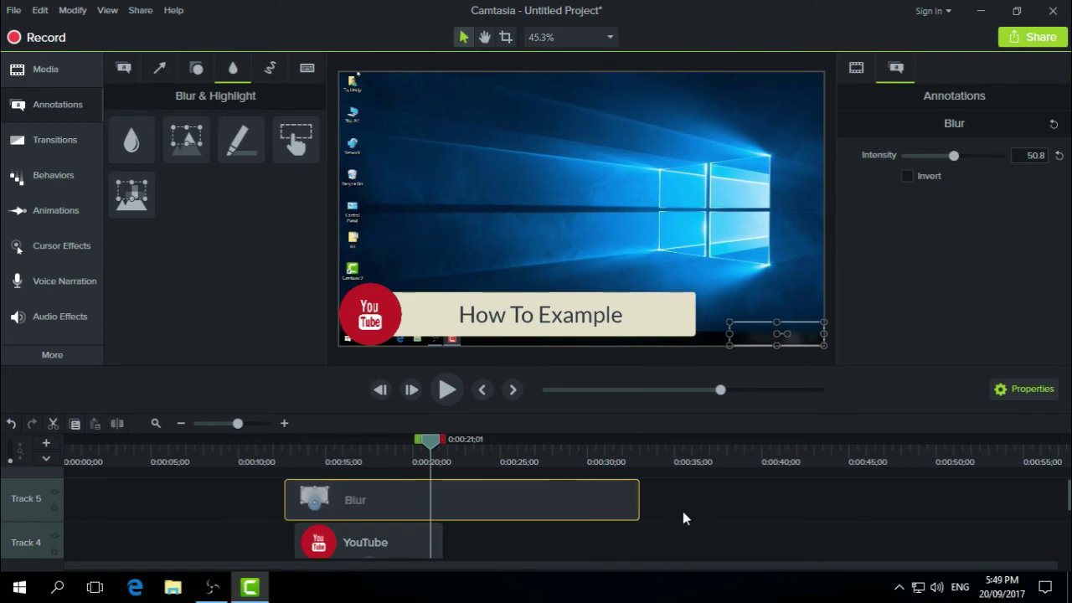
scroll(670, 511, "down", 2)
scroll(670, 513, "up", 2)
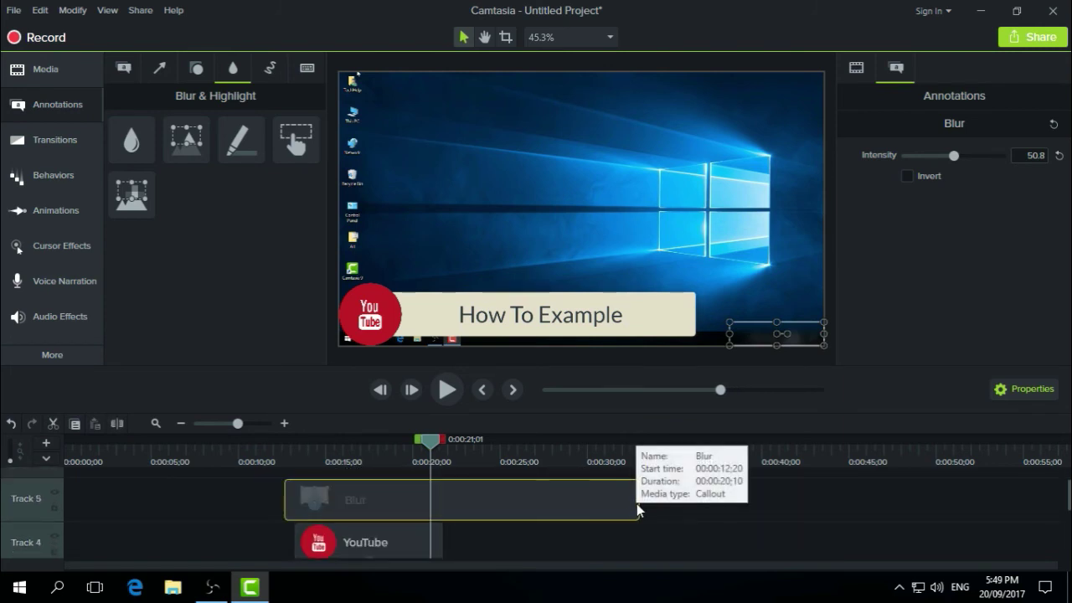
left_click_drag(639, 501, 580, 500)
left_click_drag(410, 437, 335, 459)
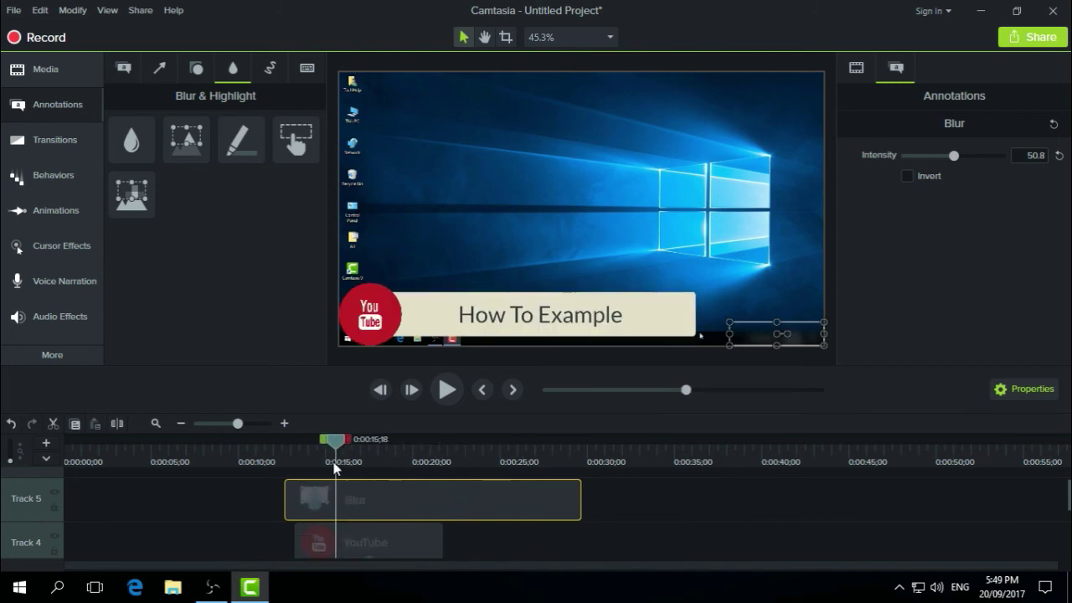
left_click(657, 511)
Examine the stacked tracks by selecting the screen recording, audio, callout, YouTube logo and Blur clips from Track 1 up to Track 5.
scroll(658, 511, "down", 3)
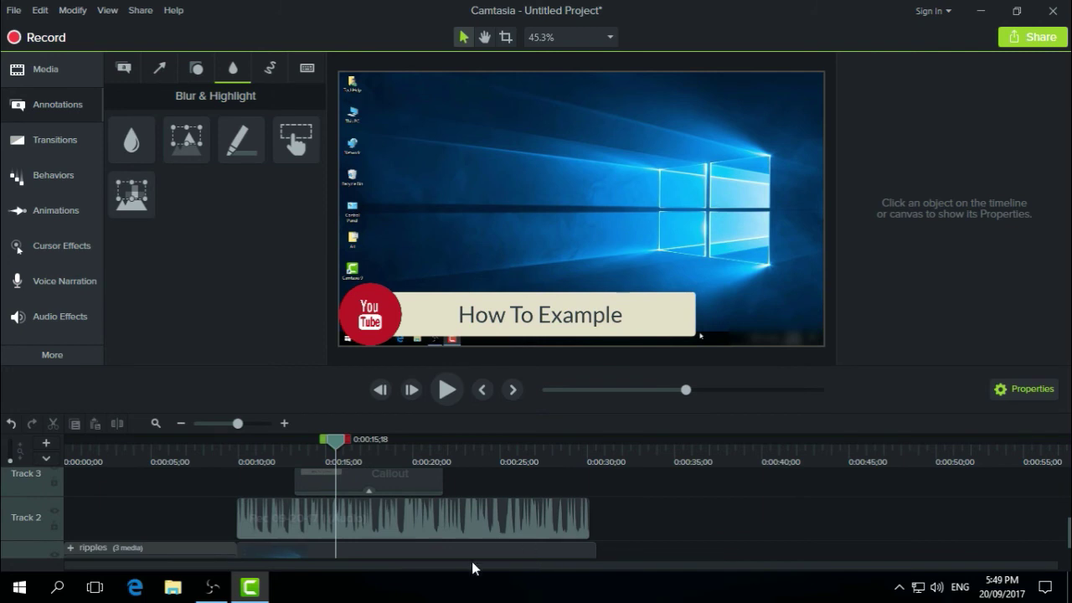
scroll(450, 519, "down", 2)
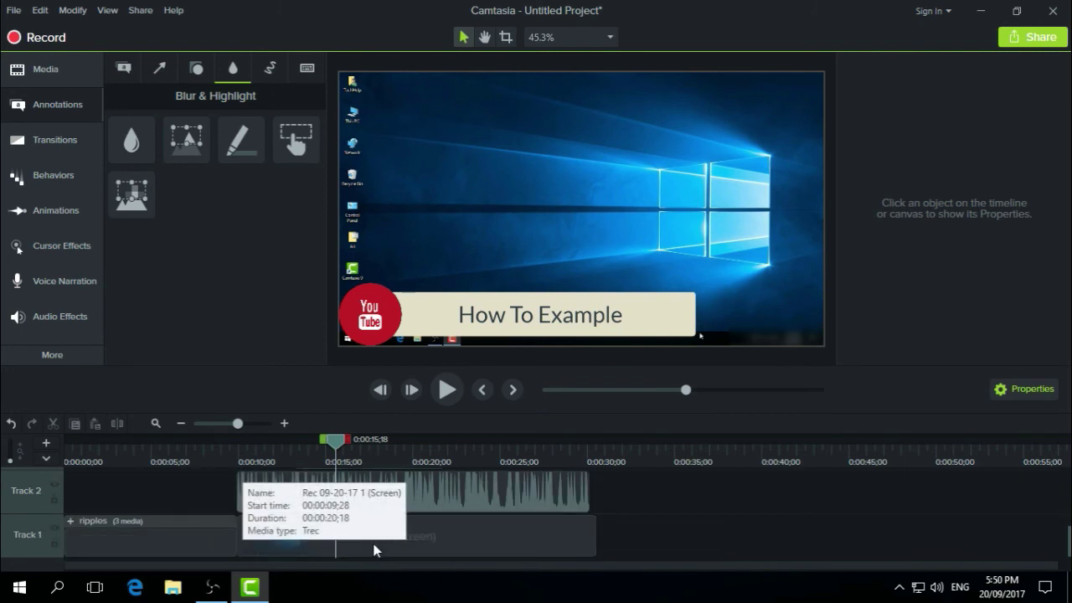
left_click(377, 552)
scroll(494, 532, "up", 2)
left_click(486, 540)
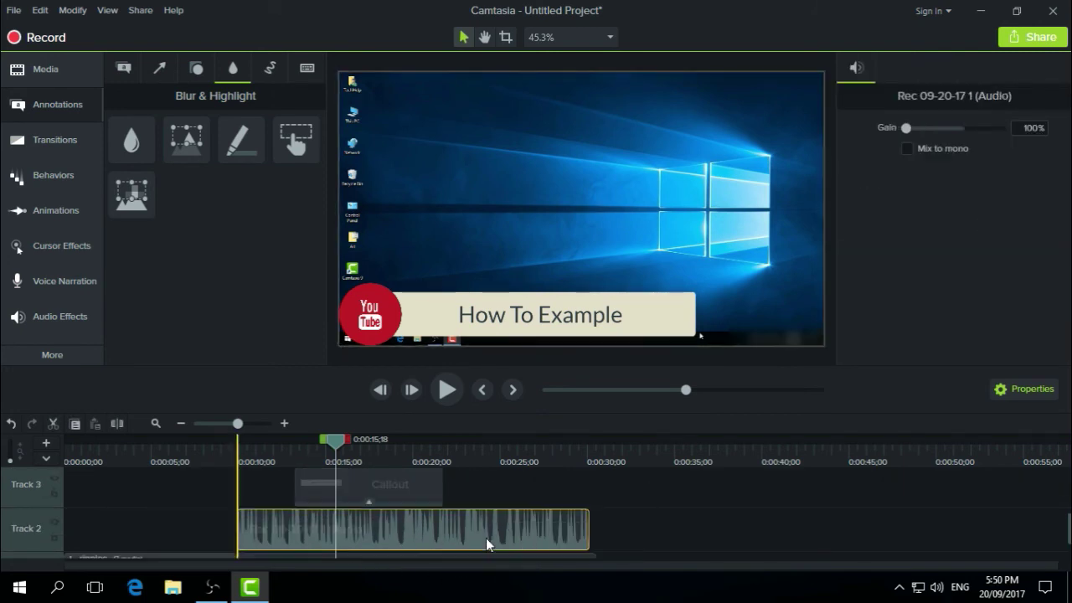
scroll(473, 549, "up", 2)
left_click(404, 526)
scroll(461, 532, "up", 2)
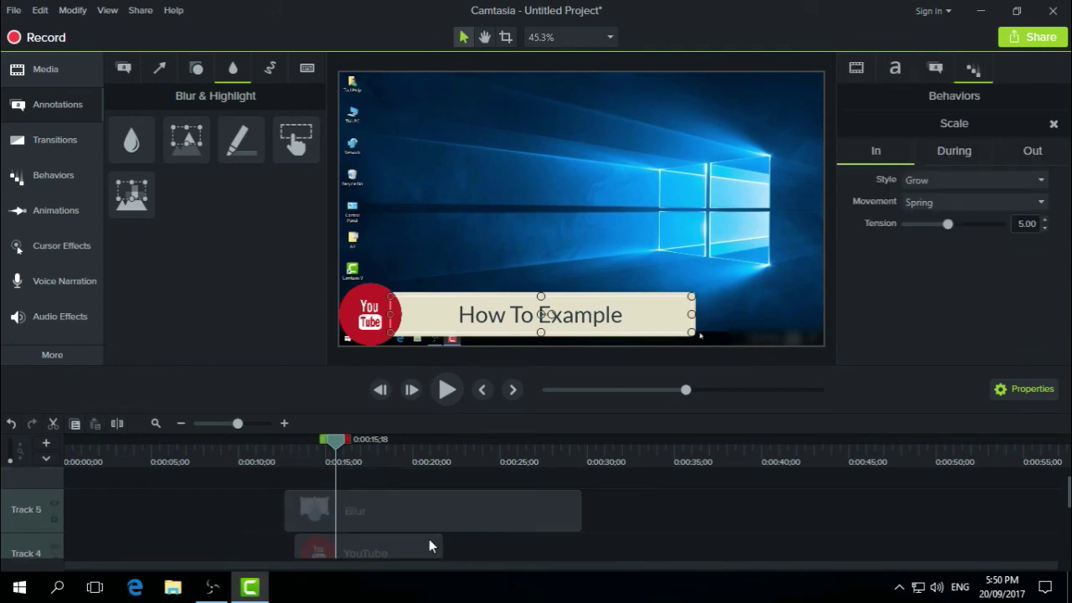
left_click(410, 546)
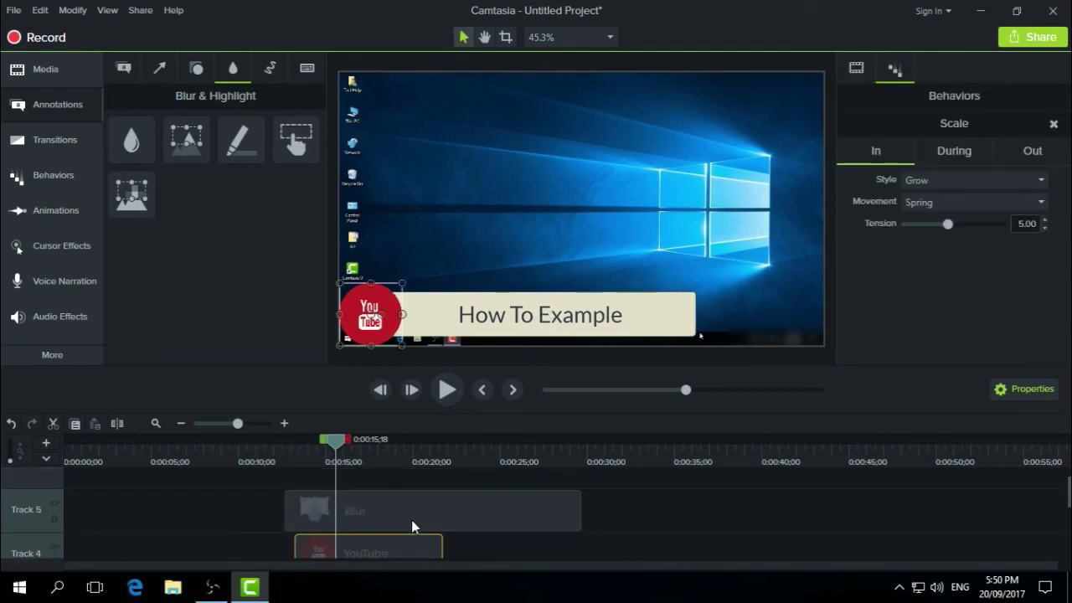
left_click(411, 520)
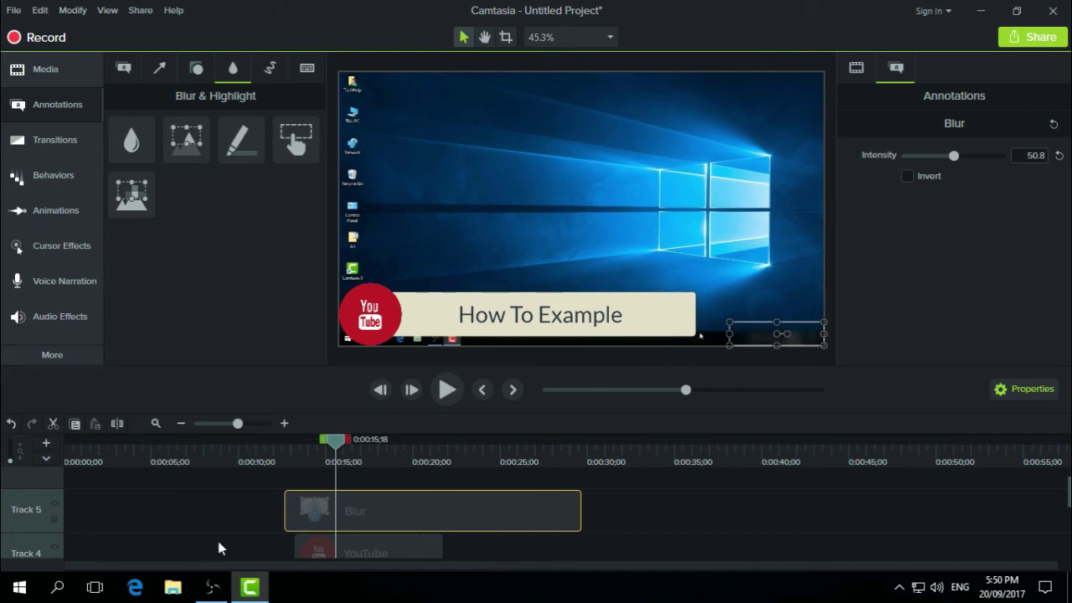
scroll(525, 533, "down", 2)
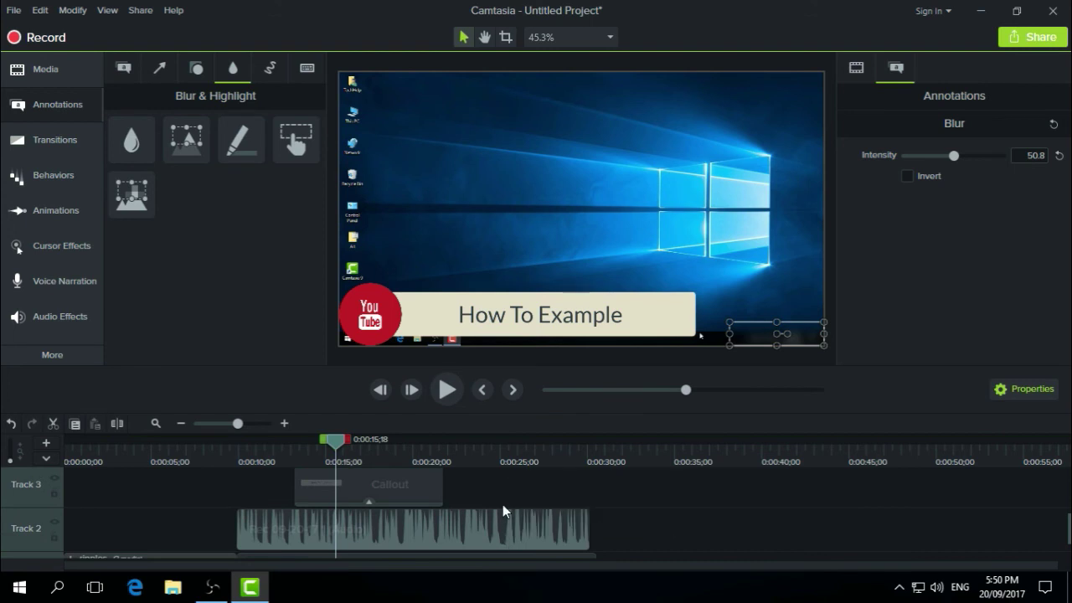
scroll(503, 505, "up", 2)
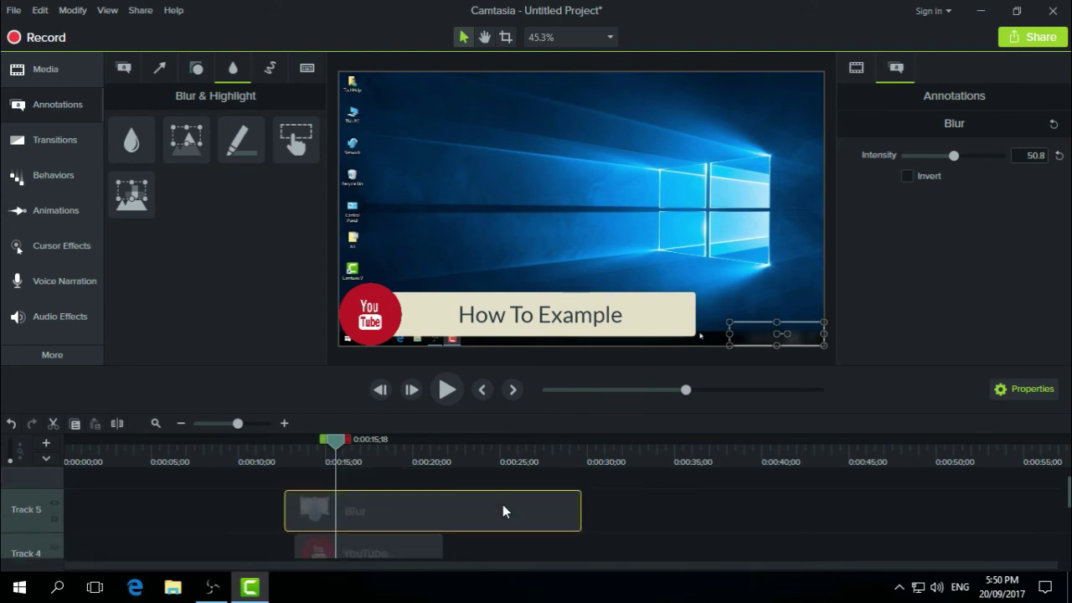
Add a Zoom-n-Pan animation at 0:00:24;12 that zooms the recording to 155% and pans to its upper-left corner.
left_click_drag(326, 459, 450, 464)
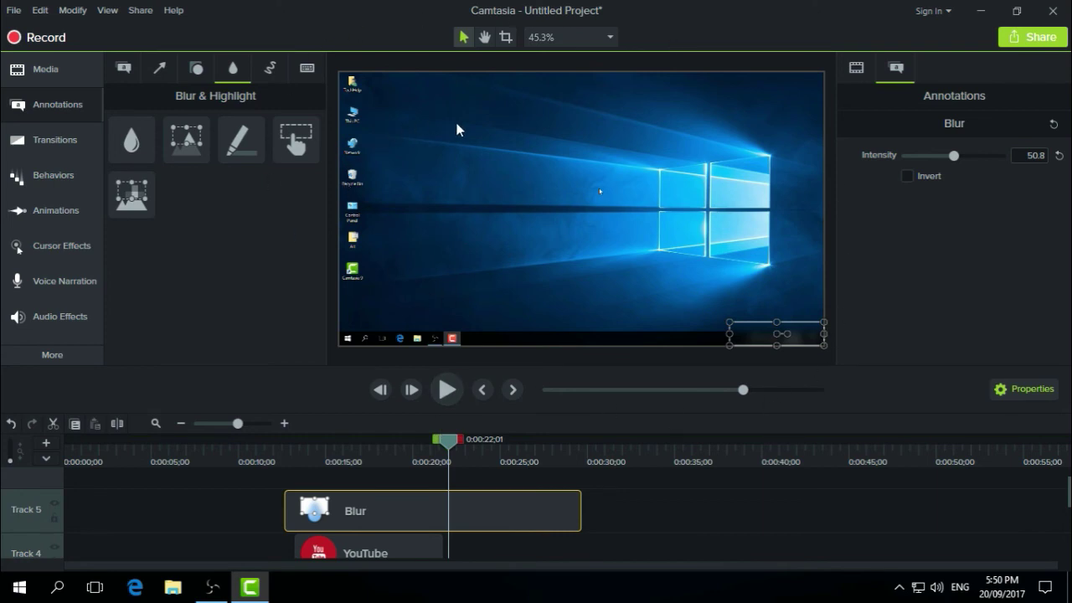
left_click_drag(454, 446, 491, 448)
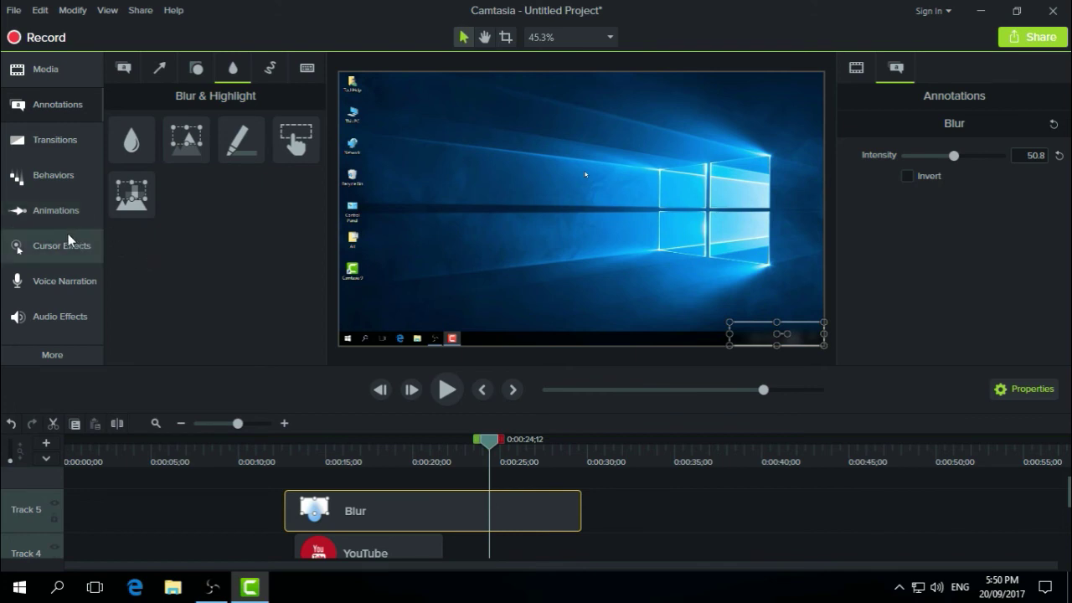
left_click(52, 218)
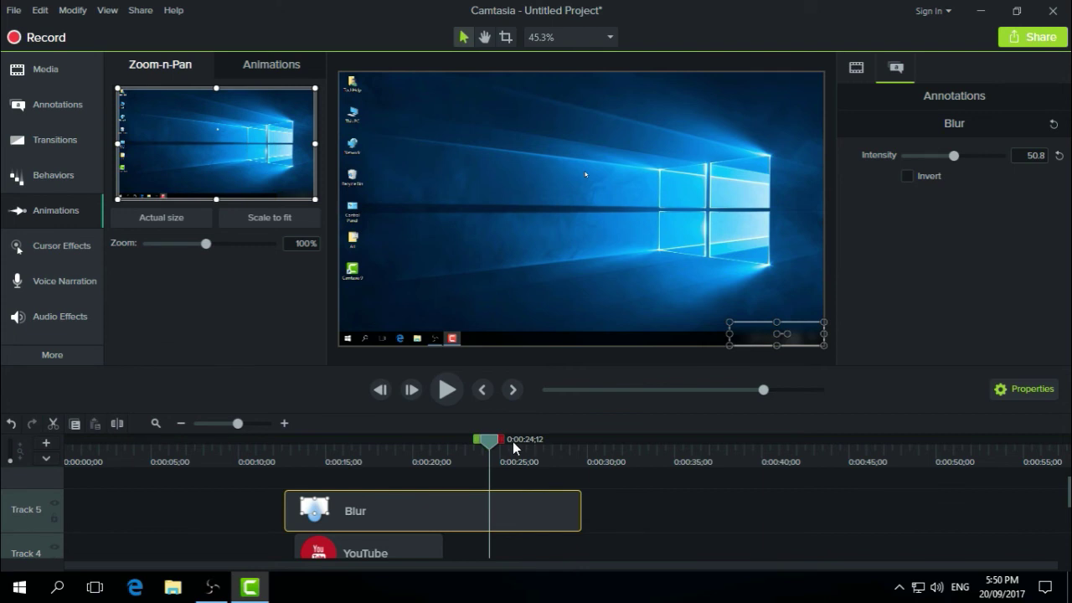
left_click(546, 485)
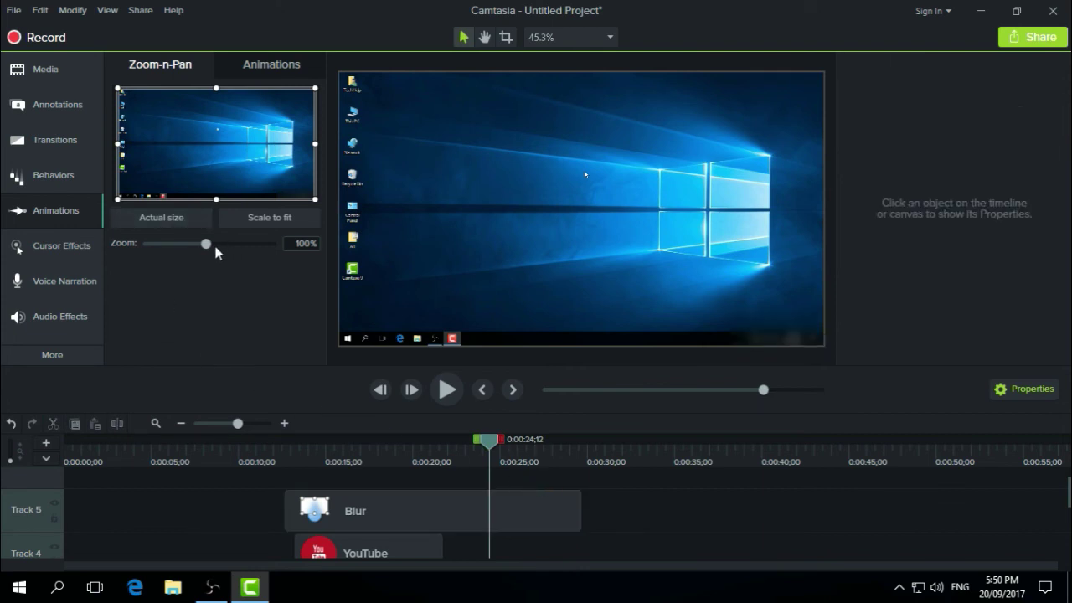
left_click_drag(210, 245, 242, 244)
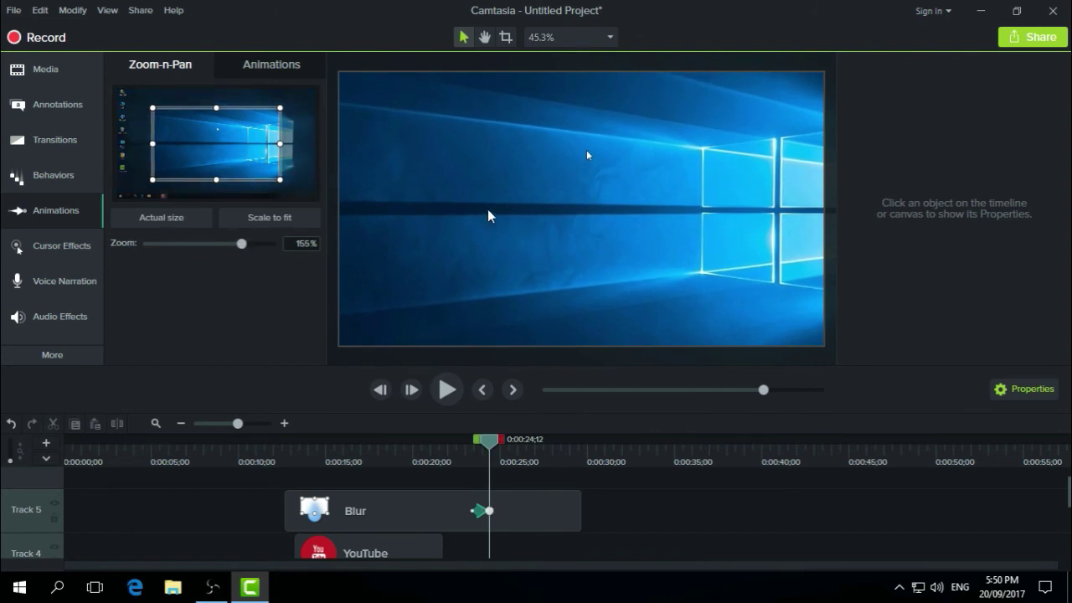
left_click_drag(423, 210, 539, 208)
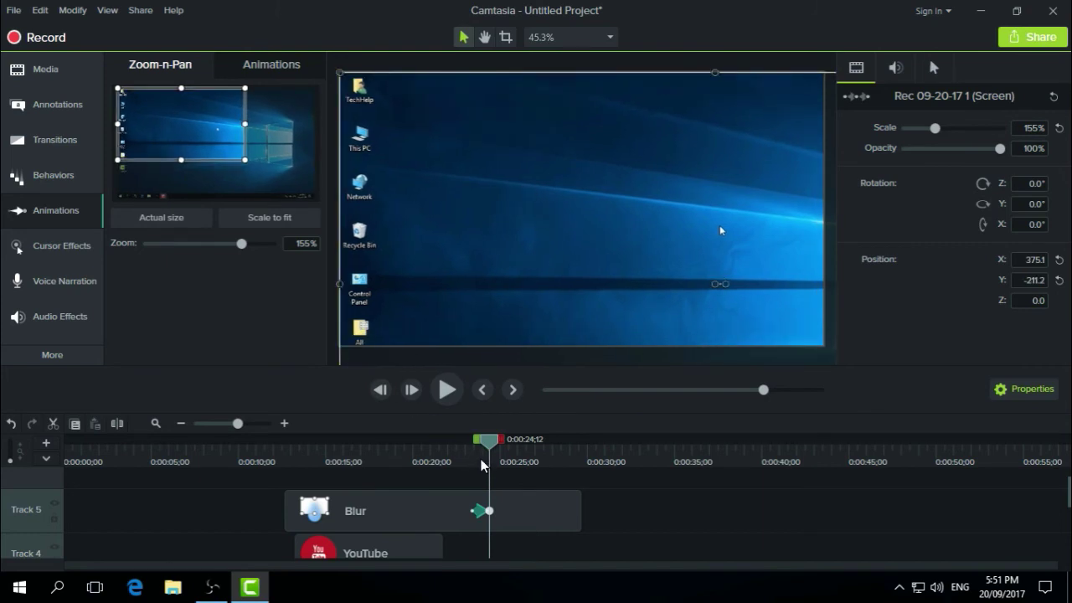
Add a scale-to-fit animation at 0:00:25;05 to zoom the recording back out, and play back the animations from about 0:00:22.
left_click_drag(498, 446, 507, 450)
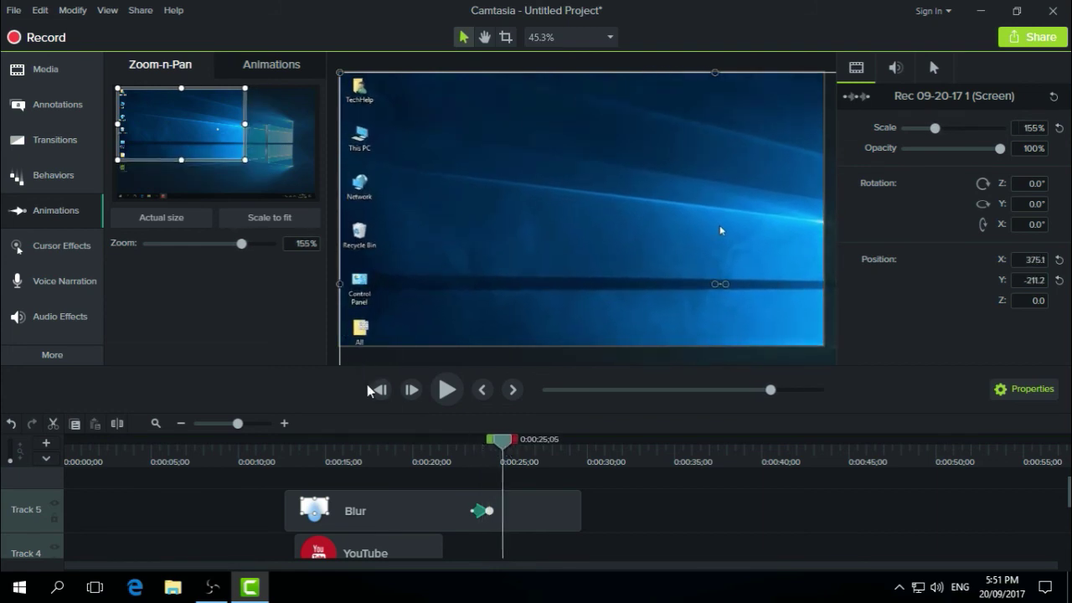
left_click(280, 221)
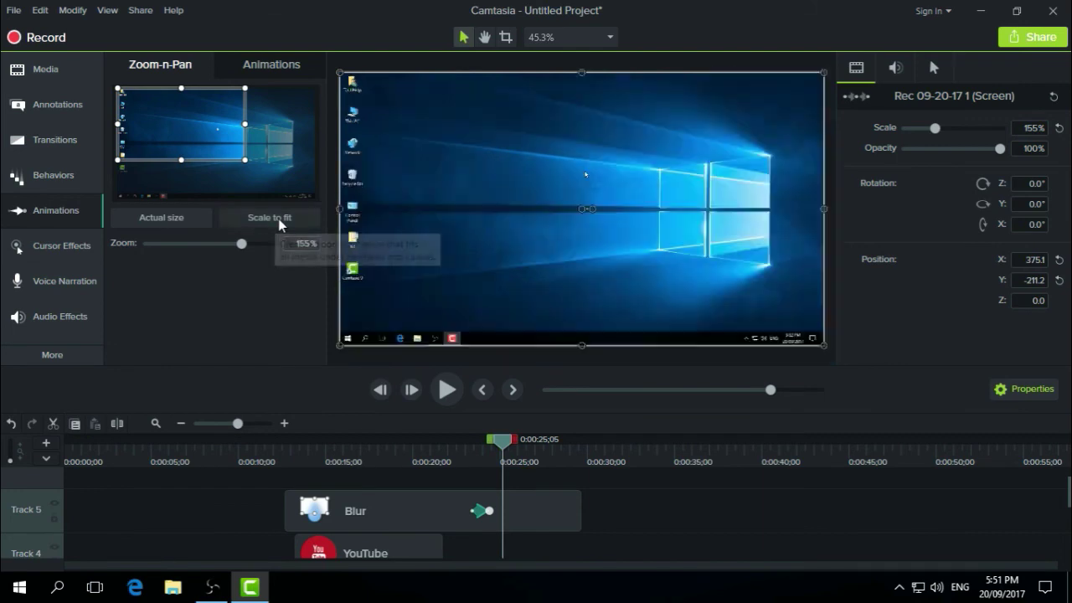
left_click_drag(503, 444, 447, 455)
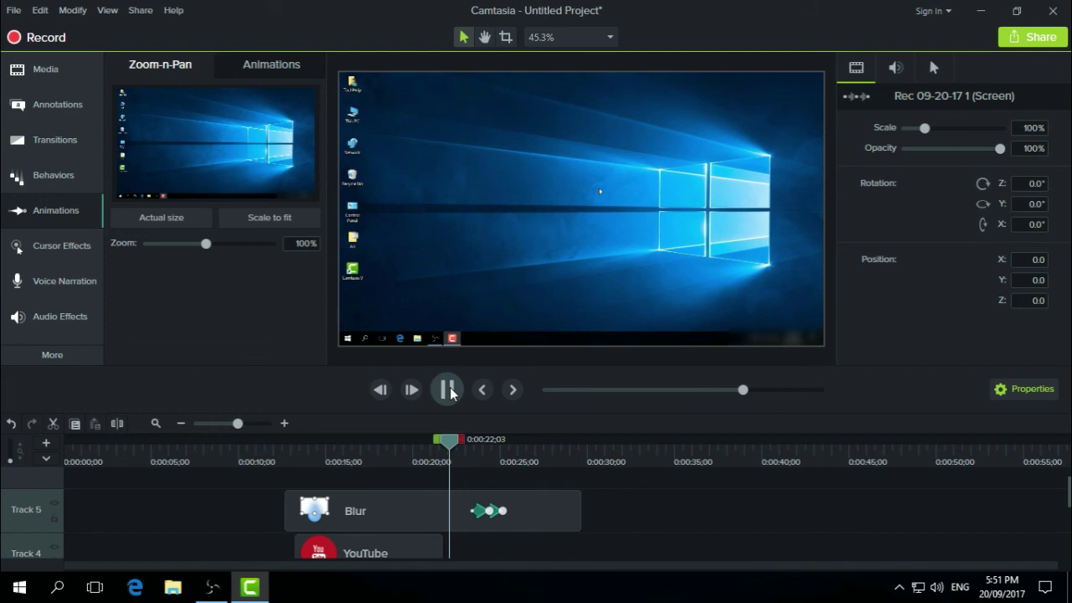
left_click(447, 390)
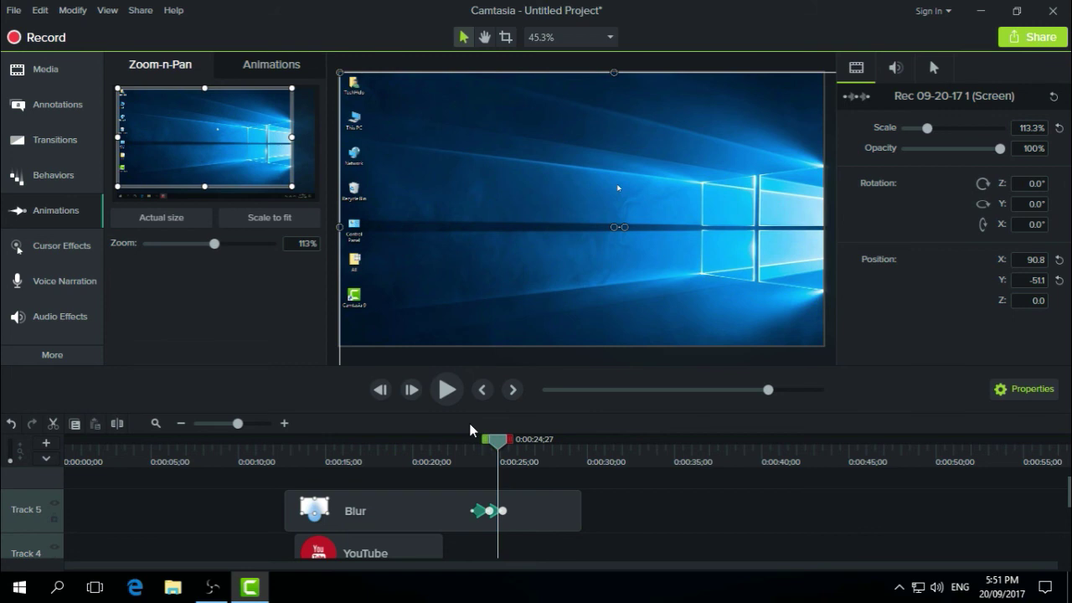
Try different canvas magnifications such as 35% and 50%, and return the canvas view to Fit.
left_click(31, 74)
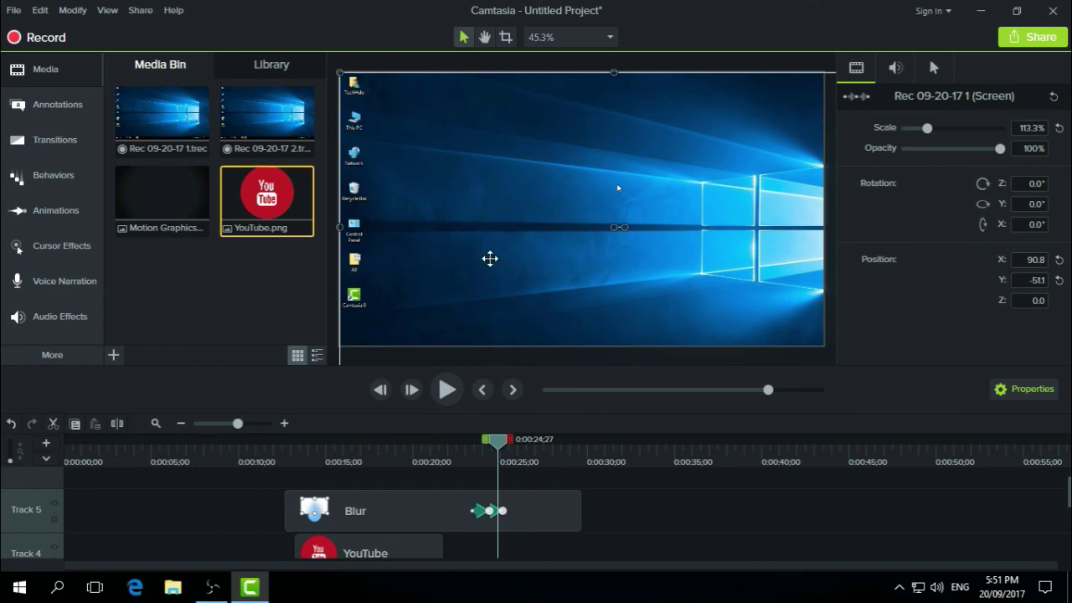
scroll(560, 192, "down", 1)
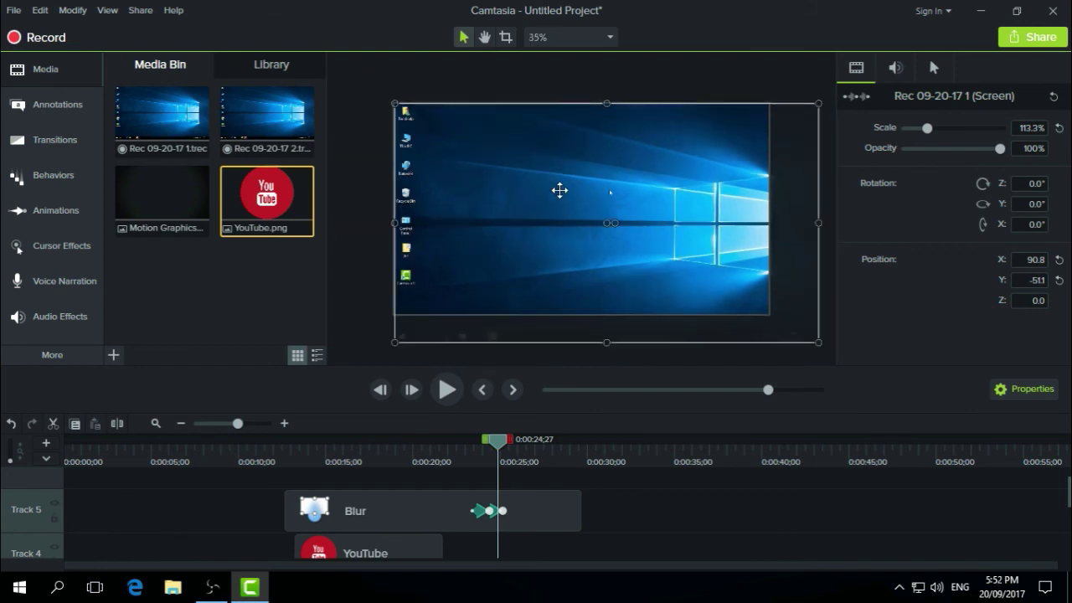
scroll(558, 181, "up", 1)
scroll(557, 181, "down", 1)
left_click(599, 43)
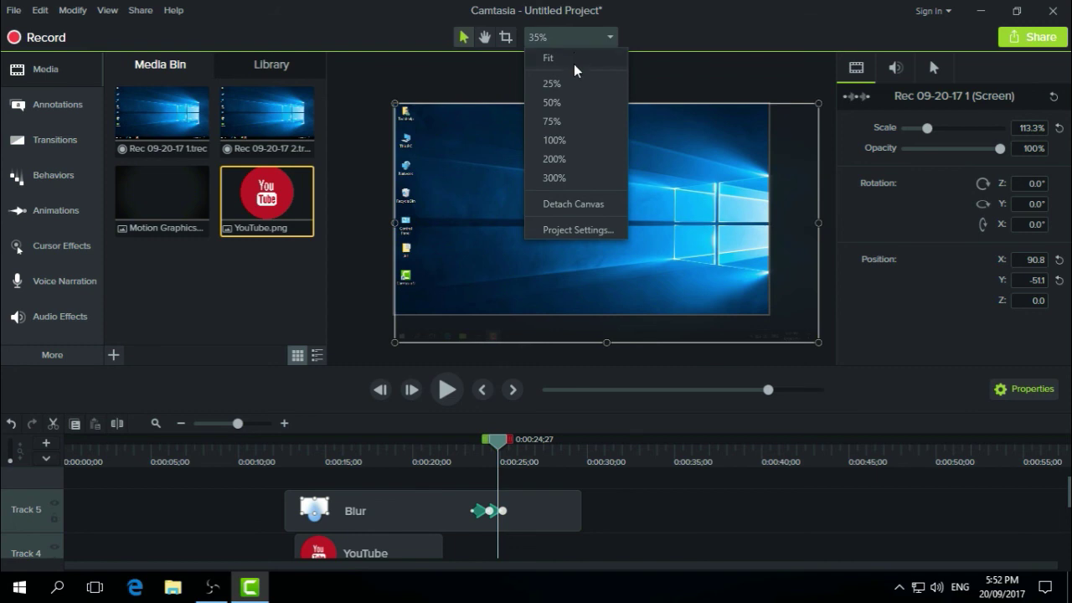
left_click(569, 102)
left_click(567, 43)
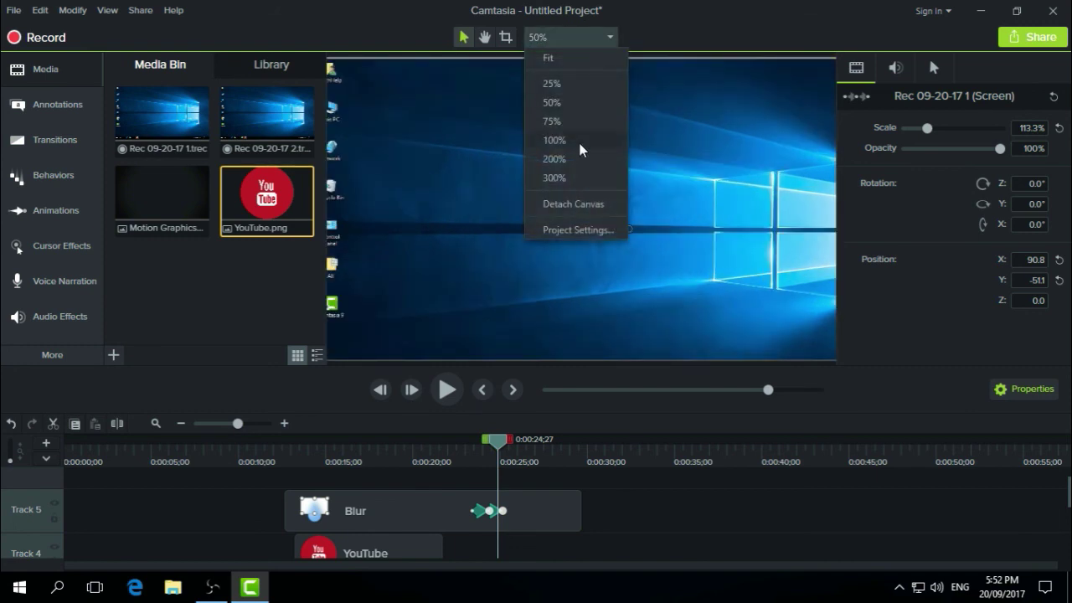
left_click(556, 103)
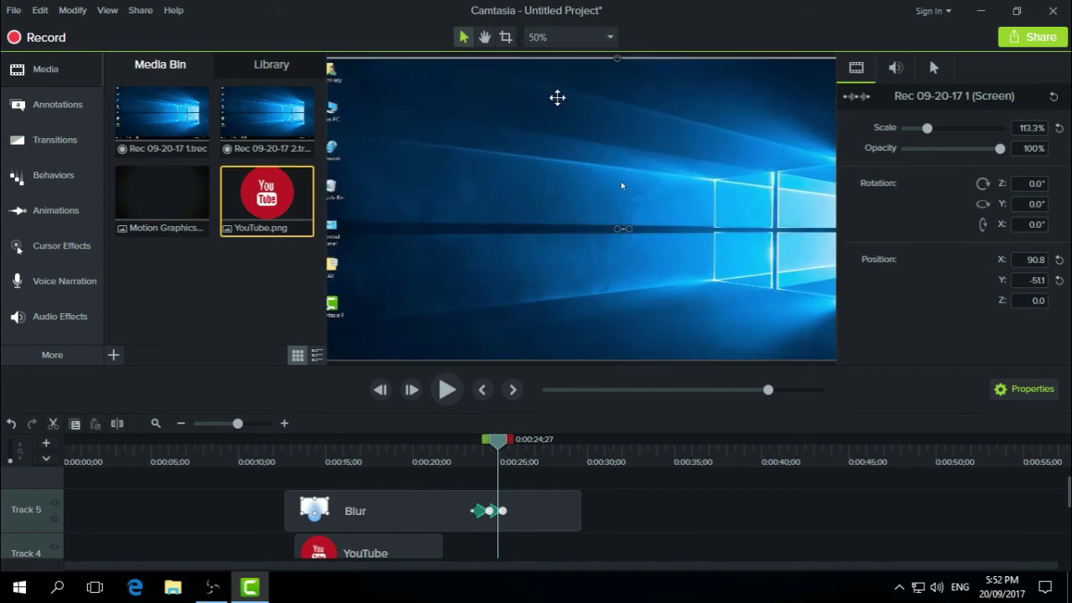
key("ctrl+minus")
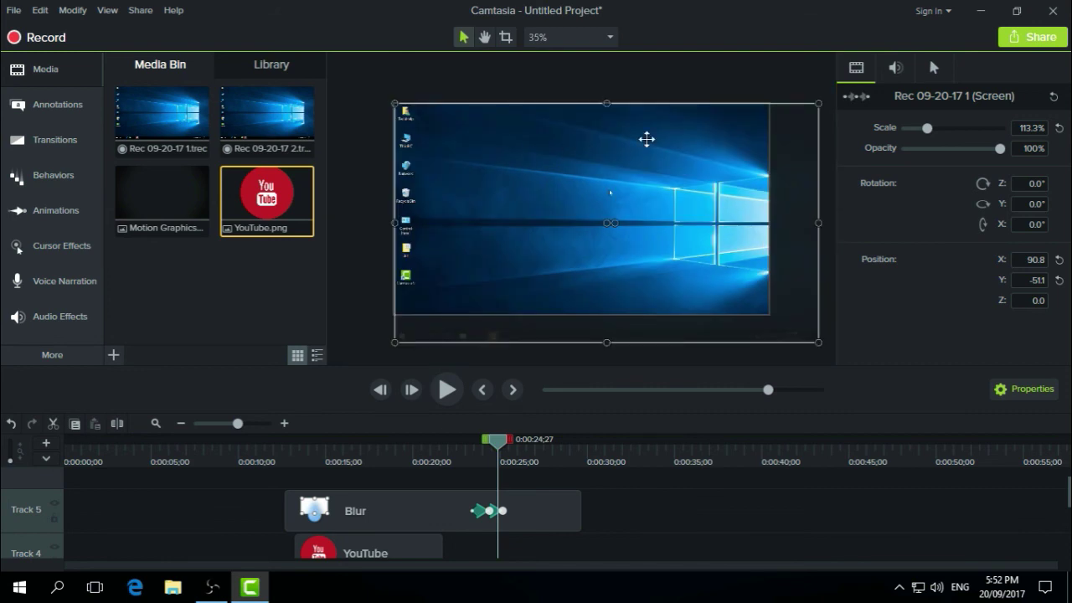
key("ctrl+plus")
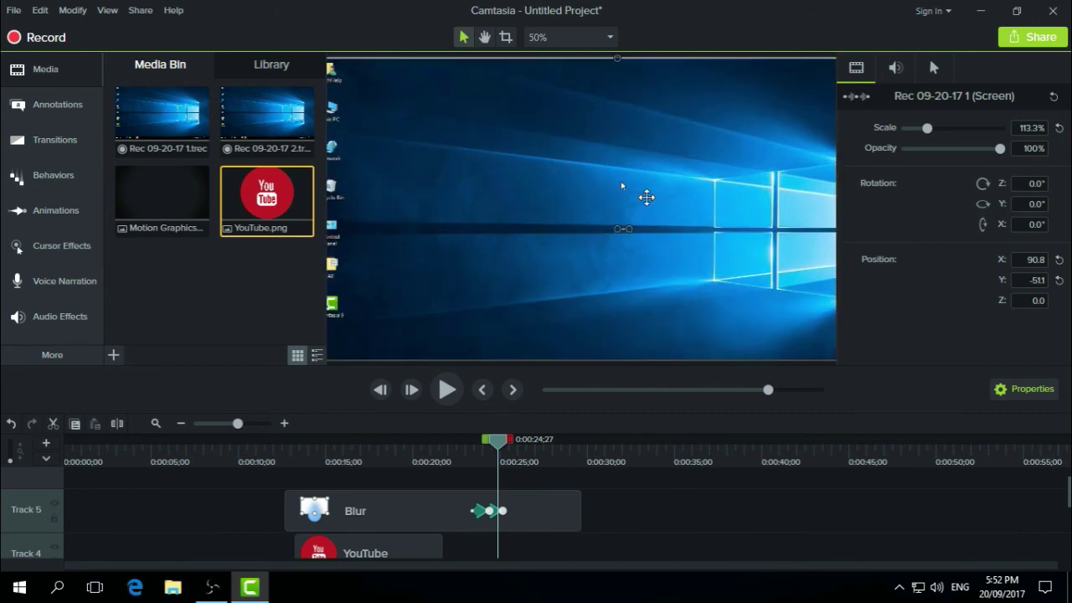
left_click(612, 36)
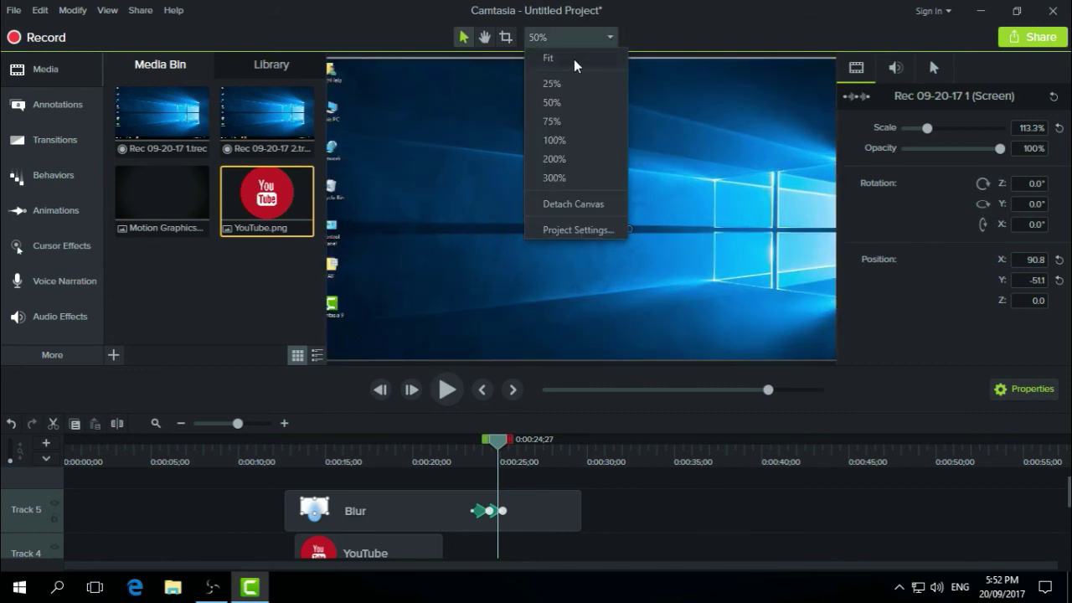
left_click(580, 67)
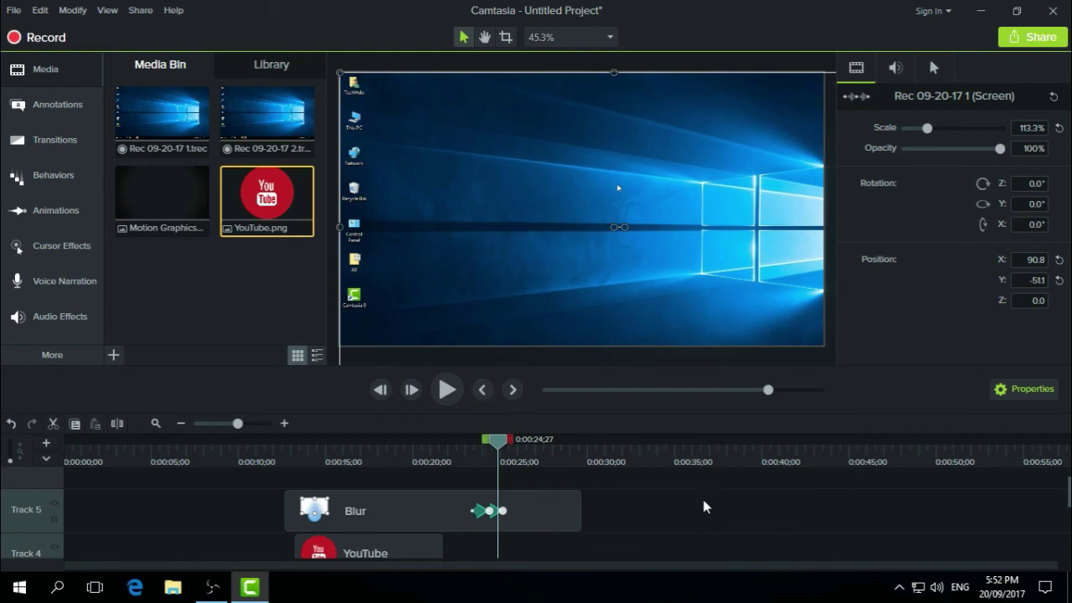
Start producing the project as a local file and choose Custom production settings as the preset.
left_click(618, 483)
left_click_drag(500, 449, 509, 448)
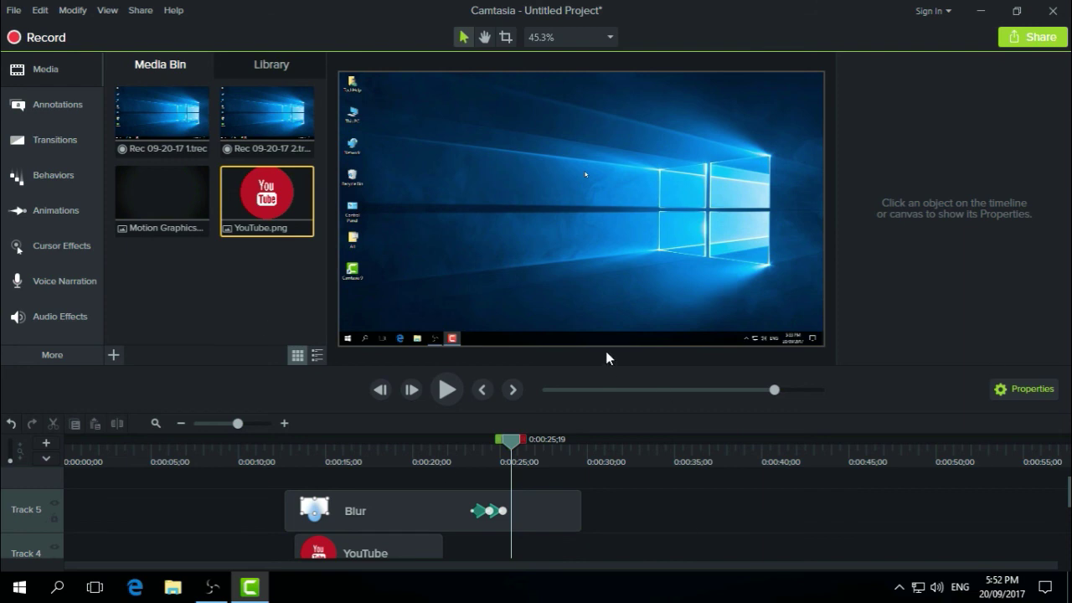
left_click(1036, 37)
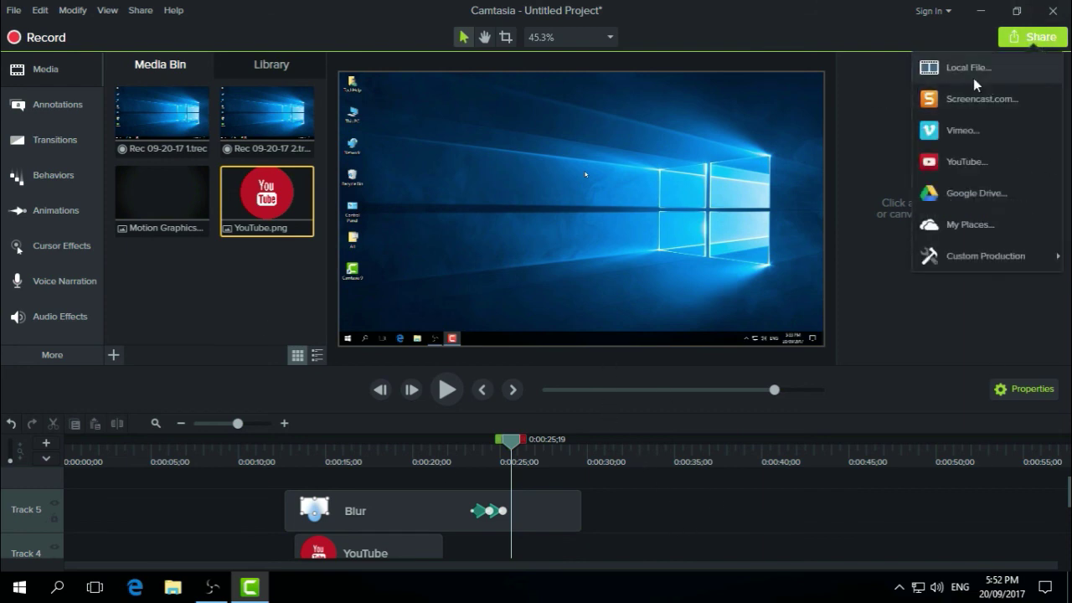
left_click(984, 71)
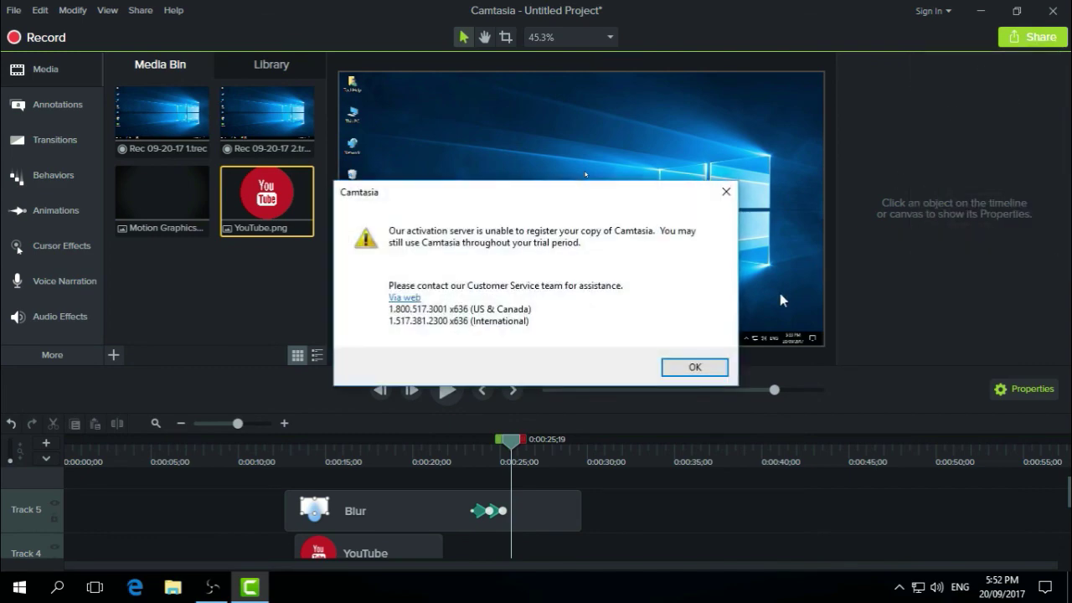
left_click(695, 367)
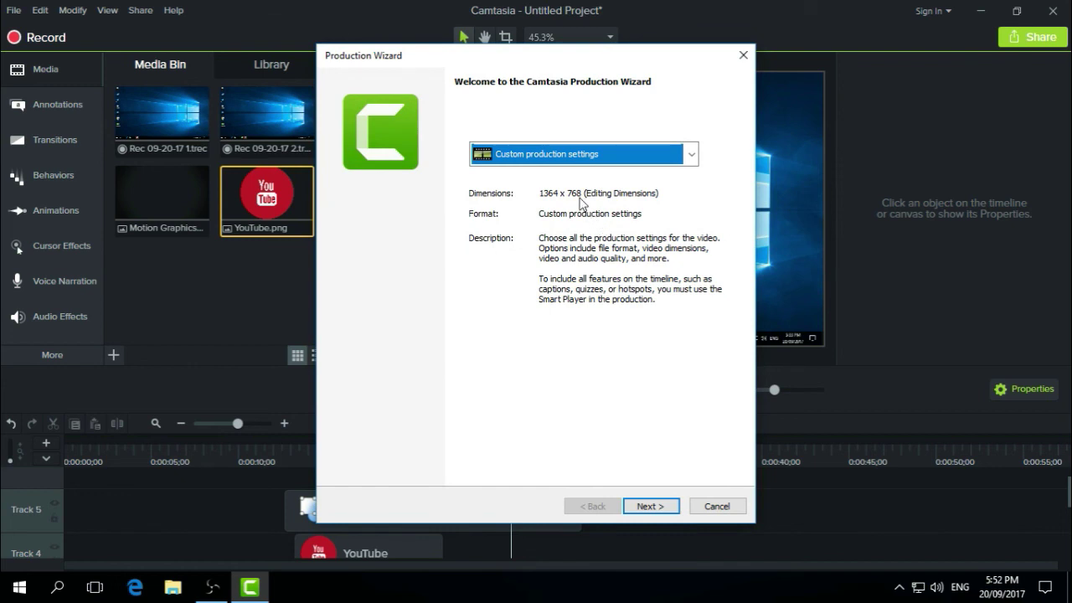
left_click(604, 160)
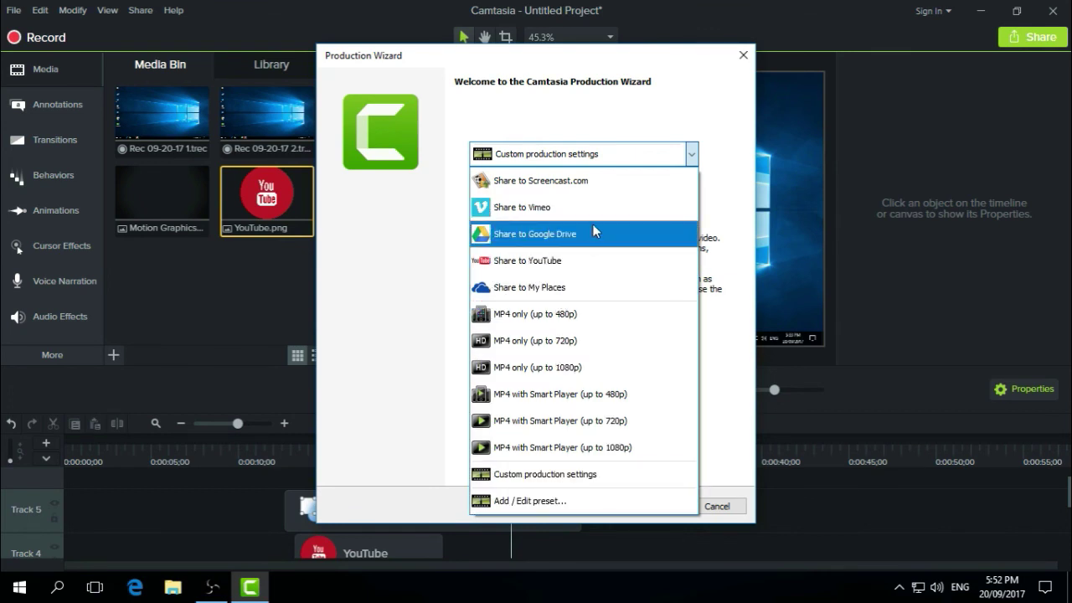
left_click(561, 482)
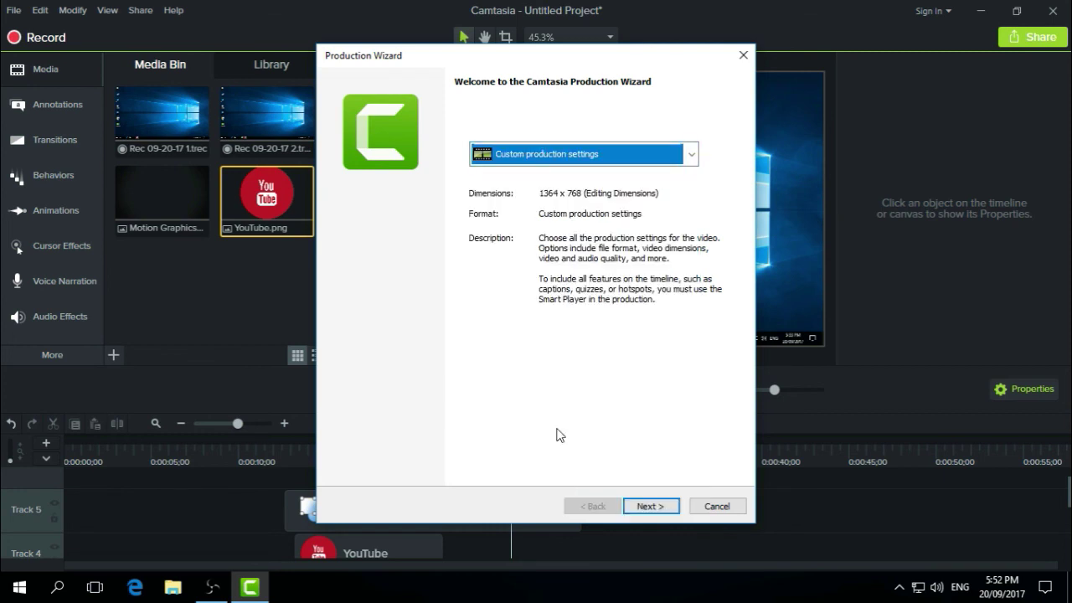
Keep the MP4 - Smart Player (HTML5) format with its default player and video options, continuing to the output file settings.
left_click(651, 507)
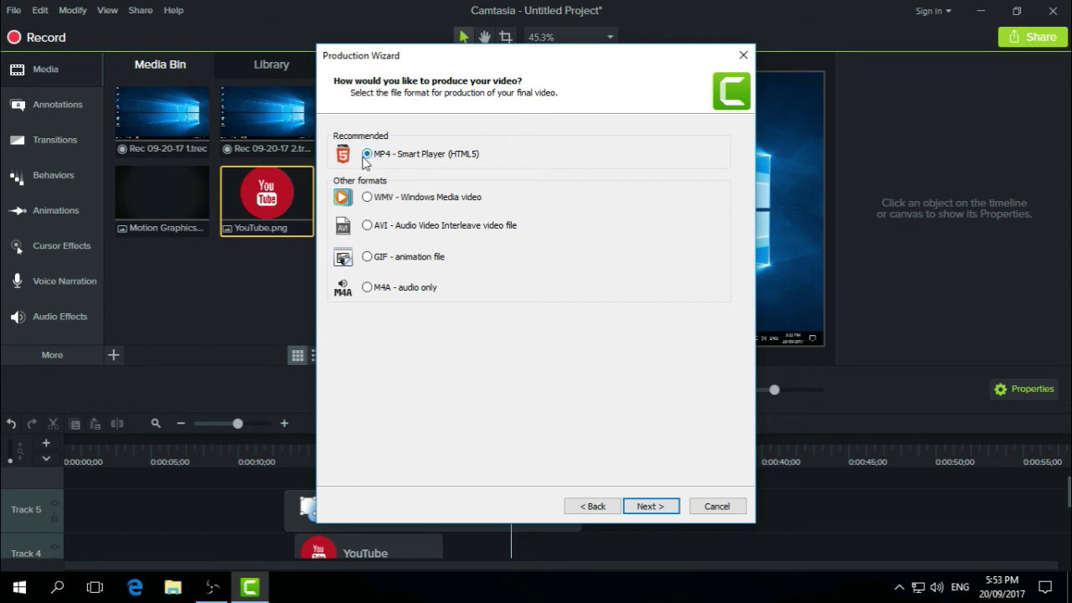
left_click(644, 507)
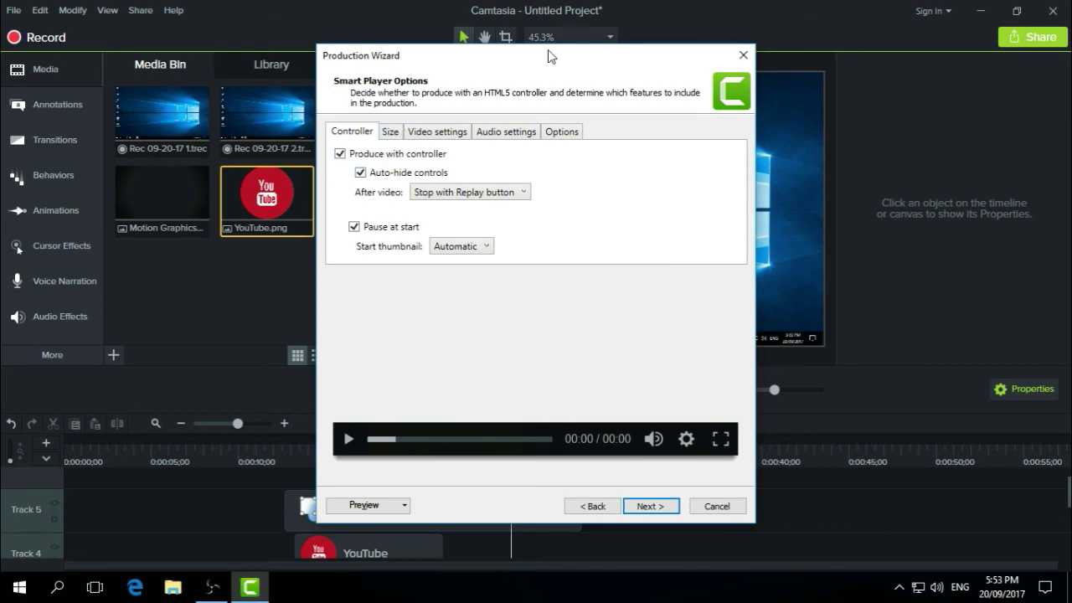
left_click(648, 506)
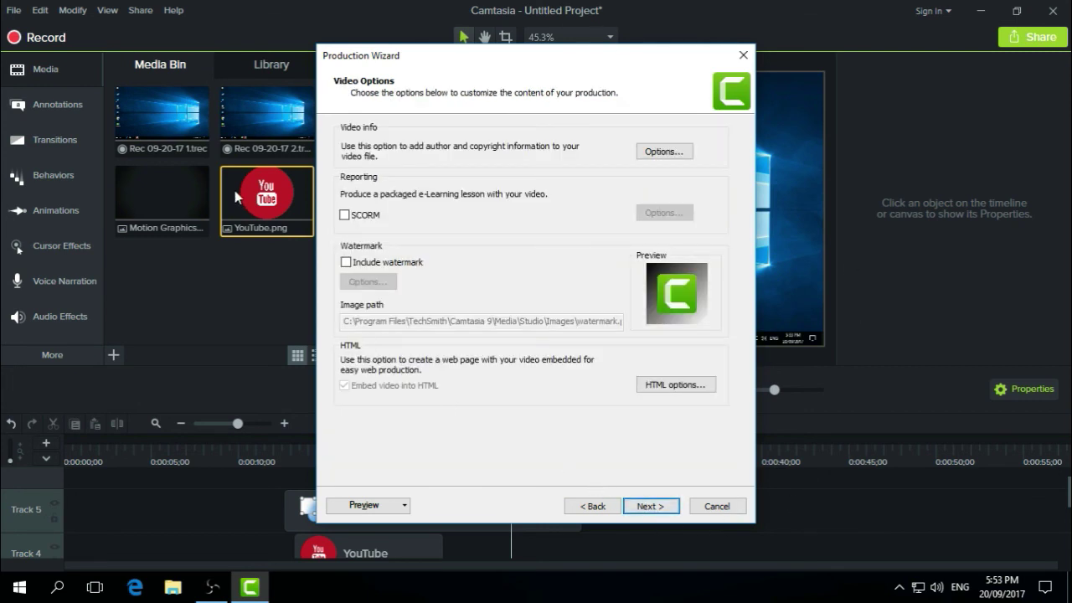
left_click(644, 507)
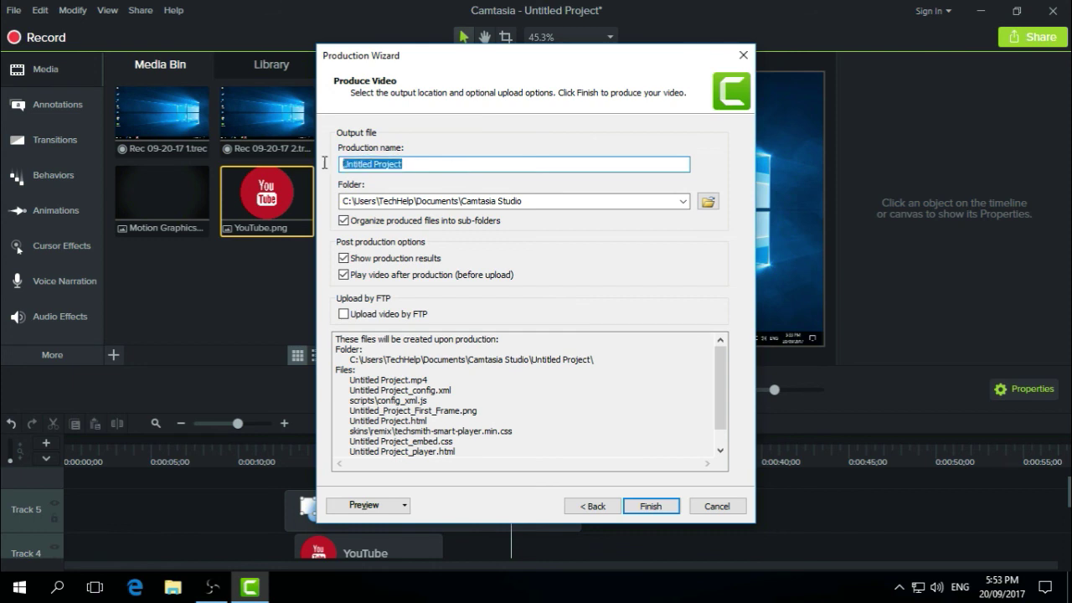
Name the production Test Video, cancel the Production Wizard, and deselect the YouTube logo in the Media Bin.
type("Tex")
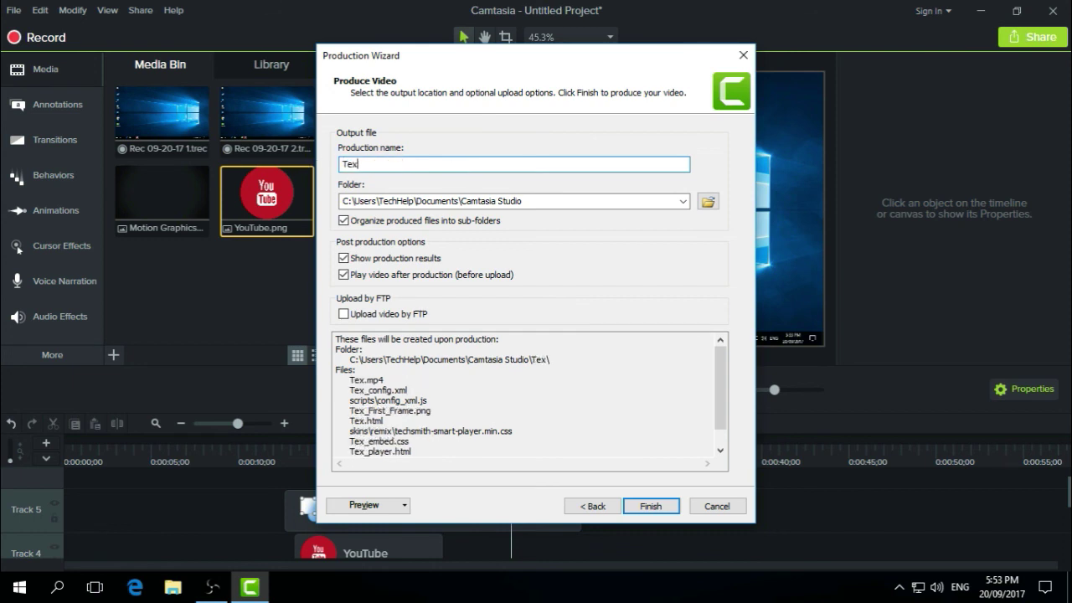
key("BackSpace")
type("st Video")
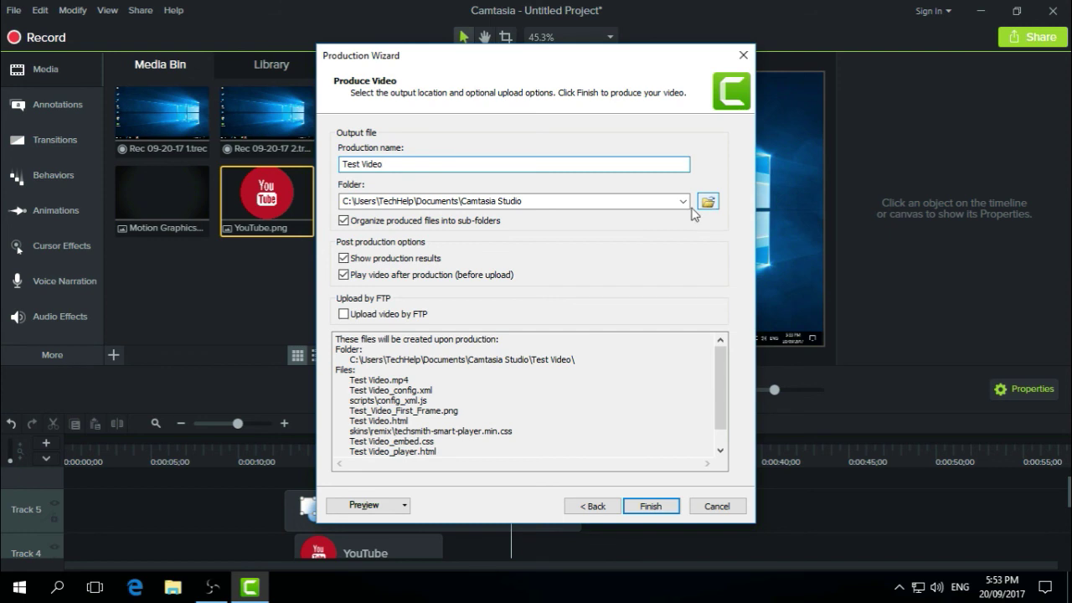
left_click(650, 507)
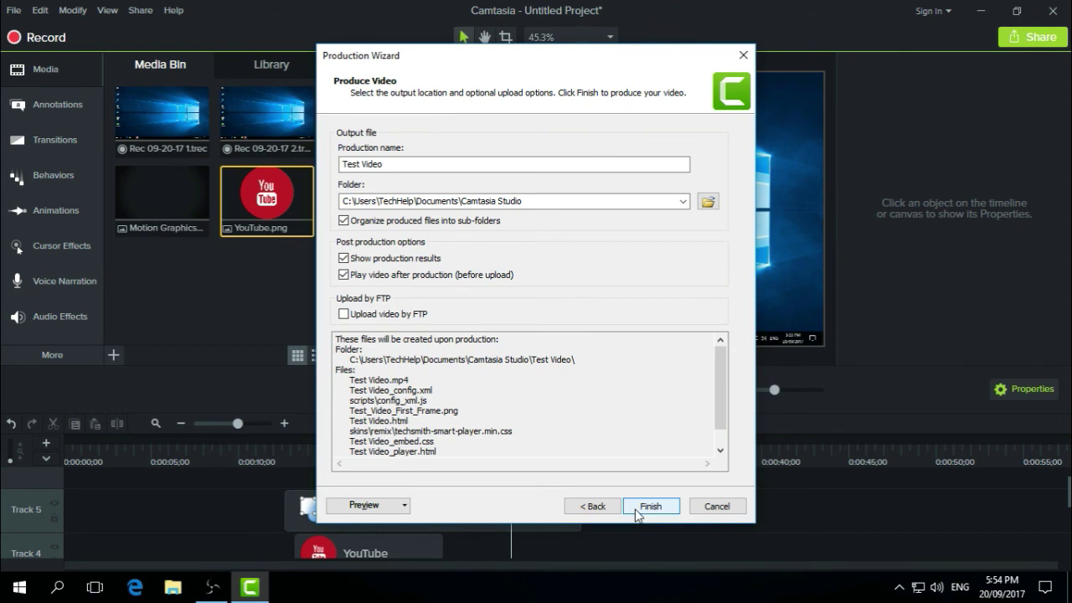
left_click(720, 507)
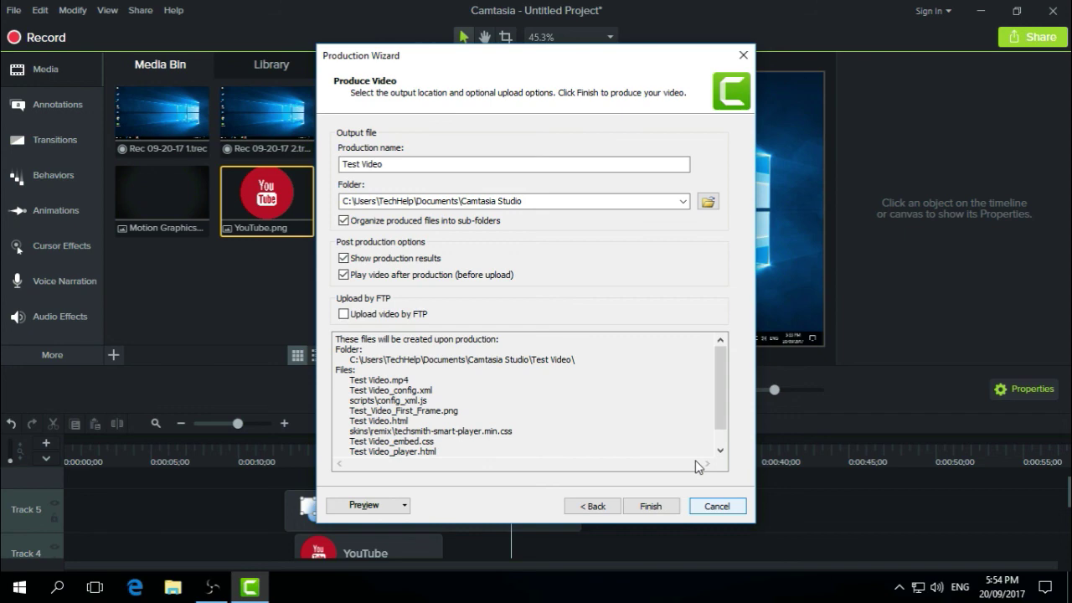
left_click(717, 507)
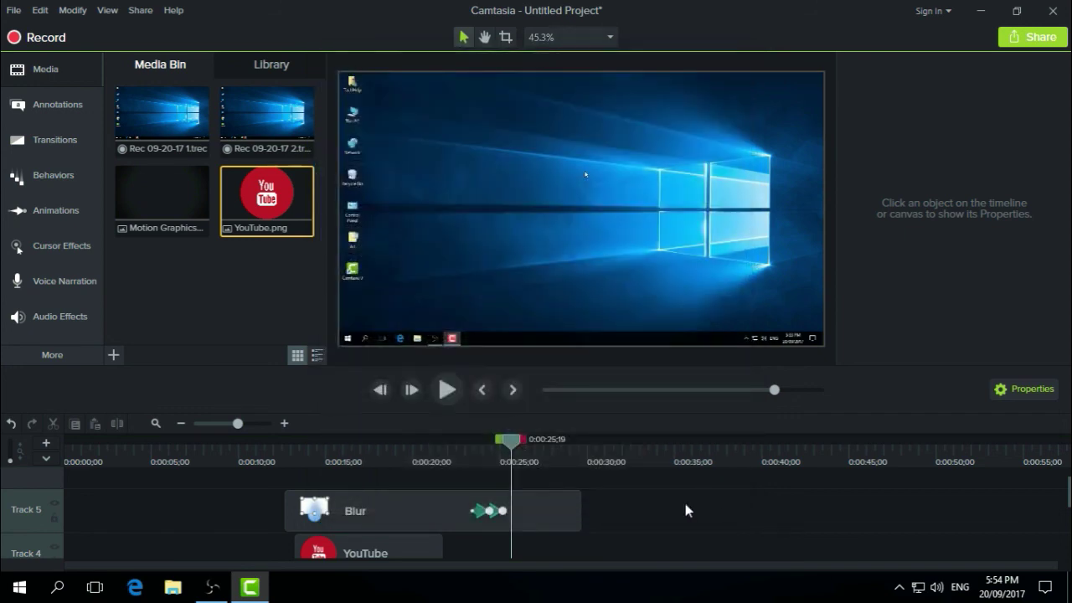
left_click(213, 307)
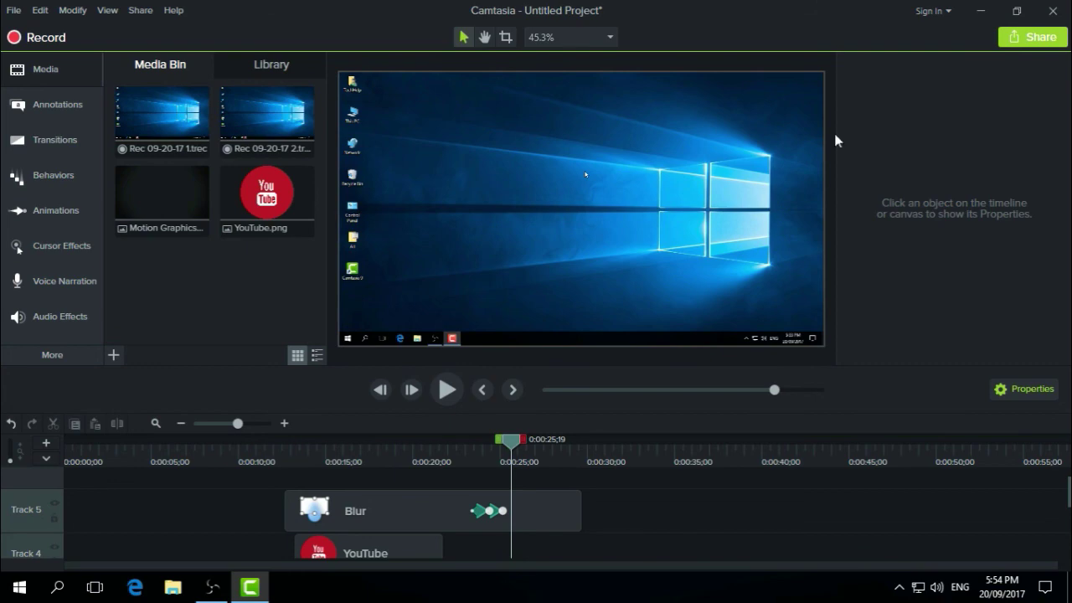
Save the project as Example Video in the Camtasia Studio documents folder and dismiss the project files notice.
left_click(13, 10)
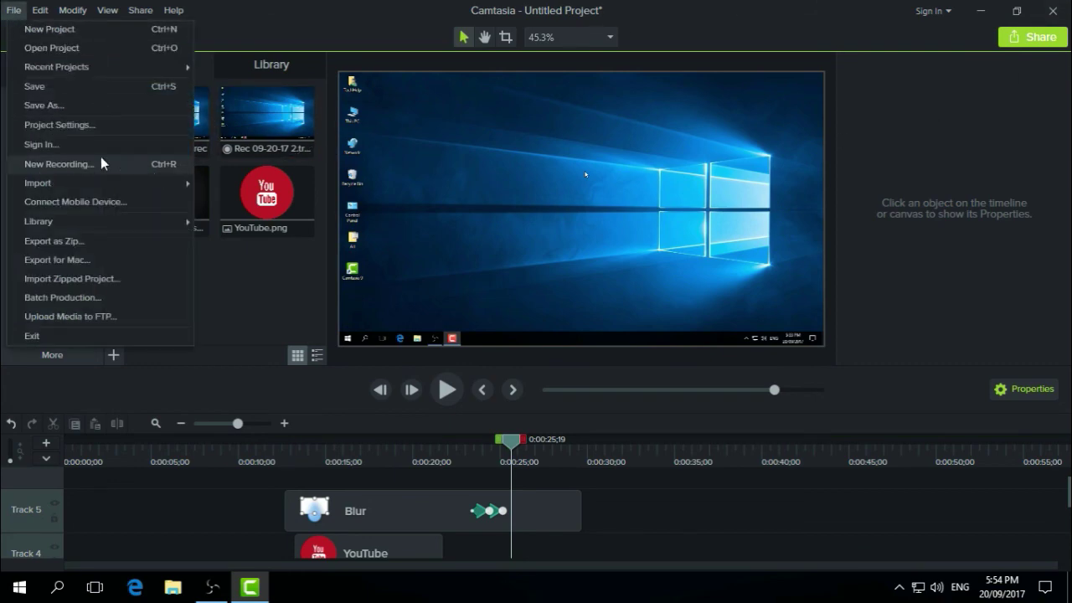
left_click(46, 105)
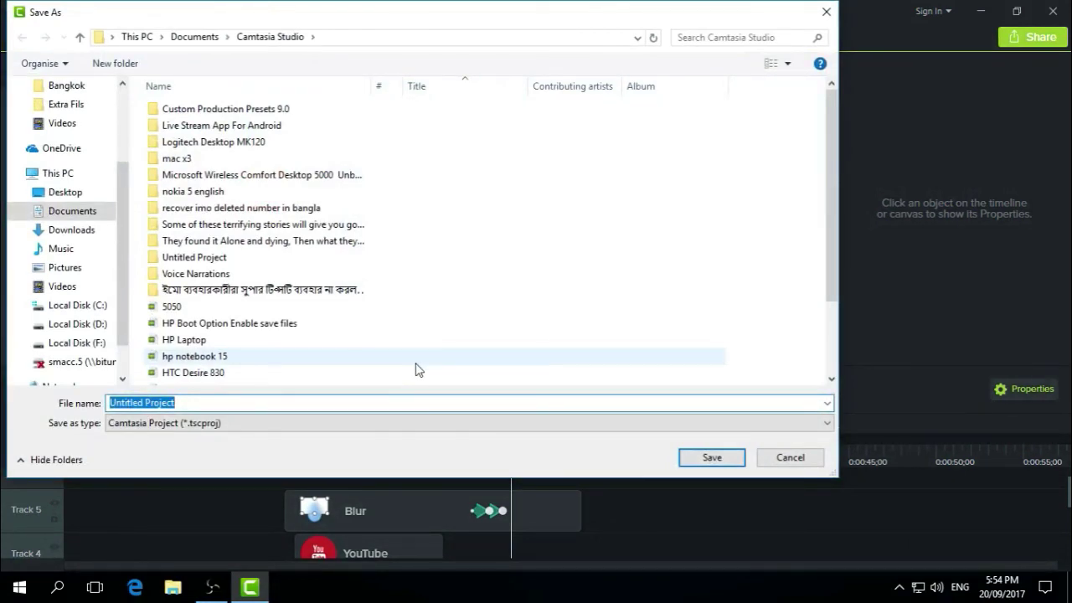
type("Example Video")
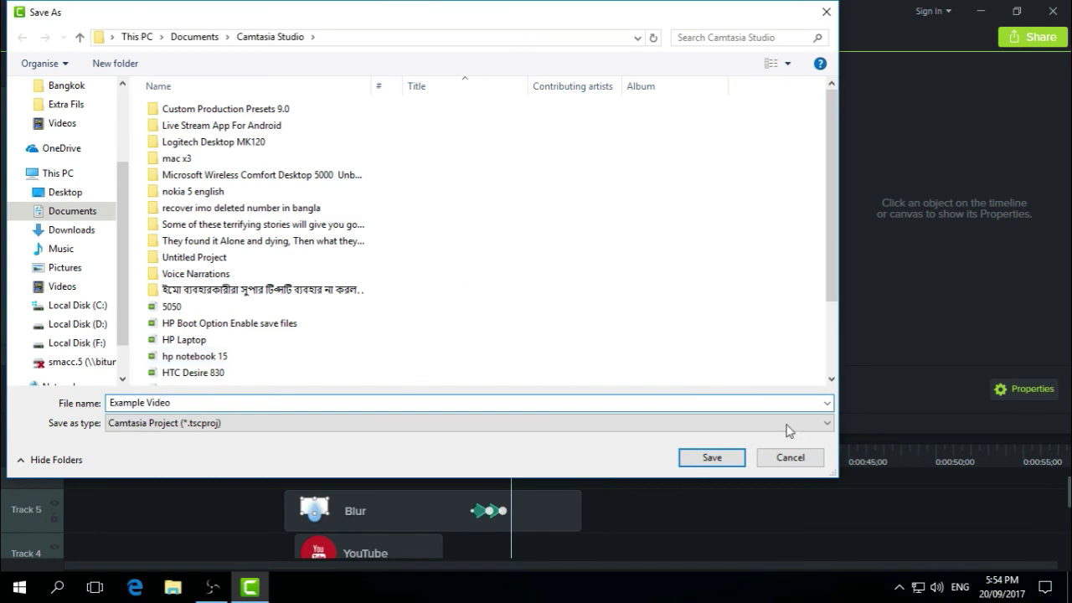
left_click(712, 457)
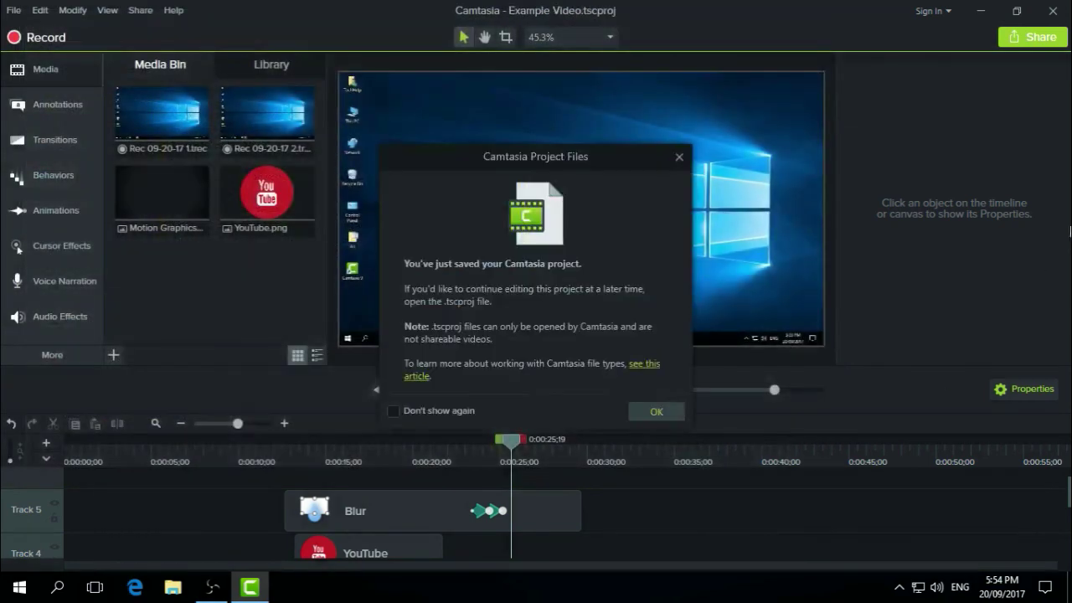
left_click(656, 412)
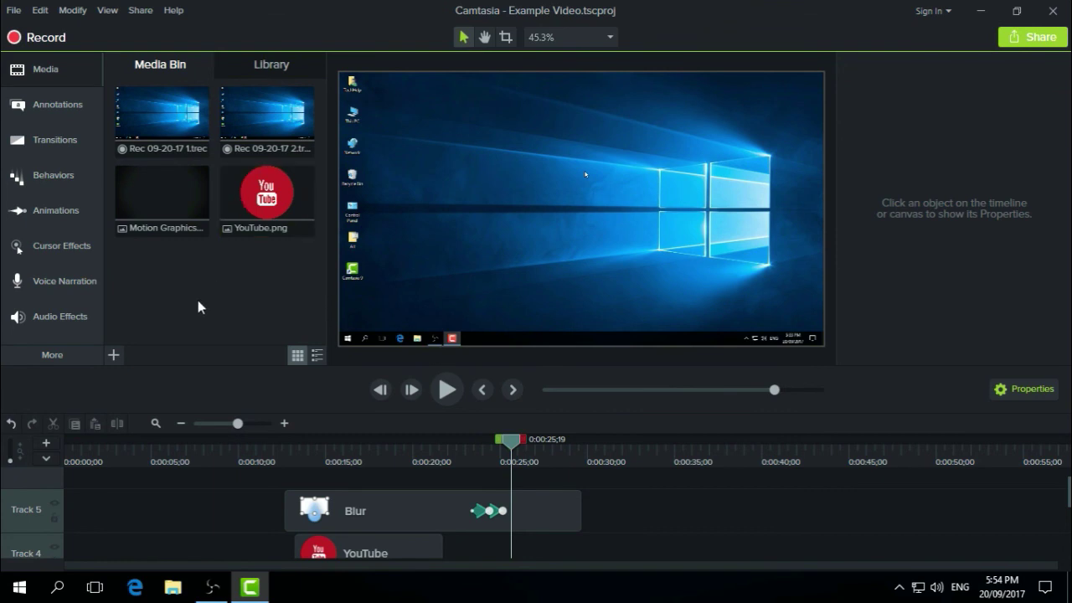
Look through the Camtasia Studio folder inside Documents in File Explorer for the saved project and recordings, and return to Camtasia.
left_click(980, 11)
double_click(53, 36)
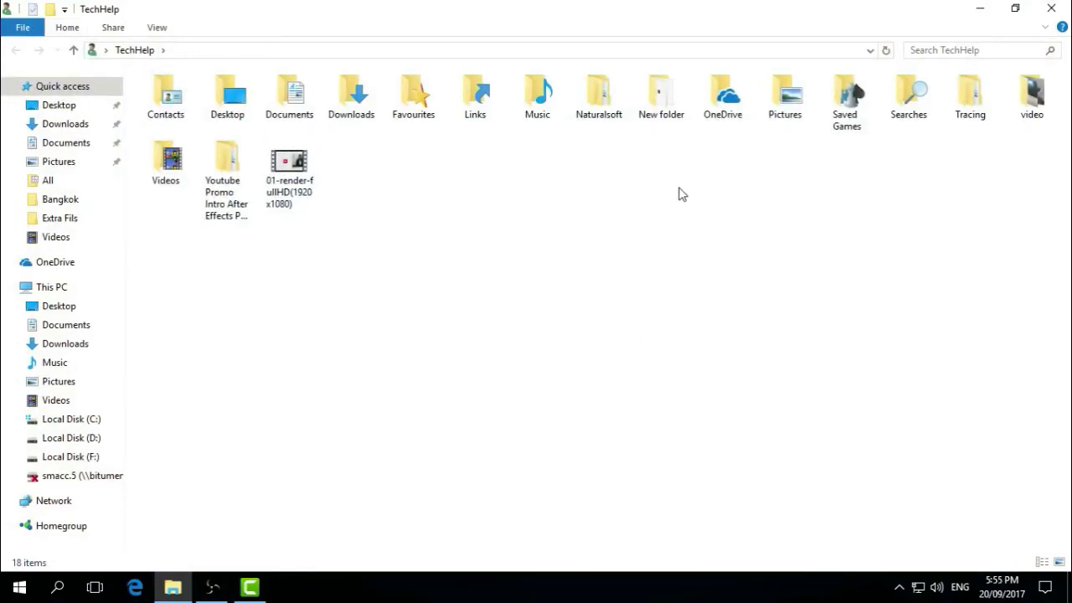
double_click(289, 94)
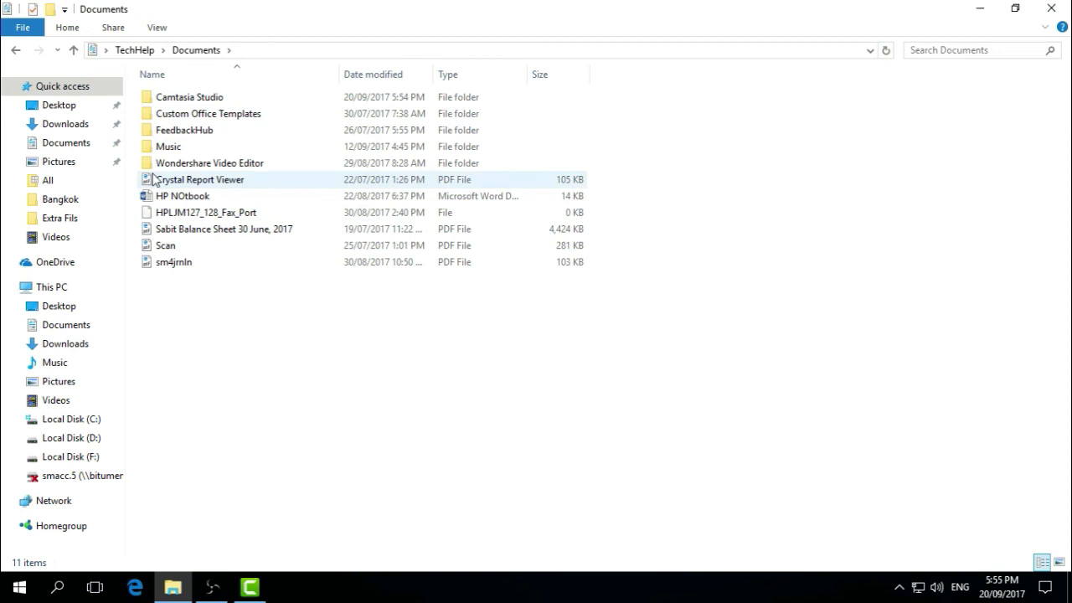
double_click(181, 99)
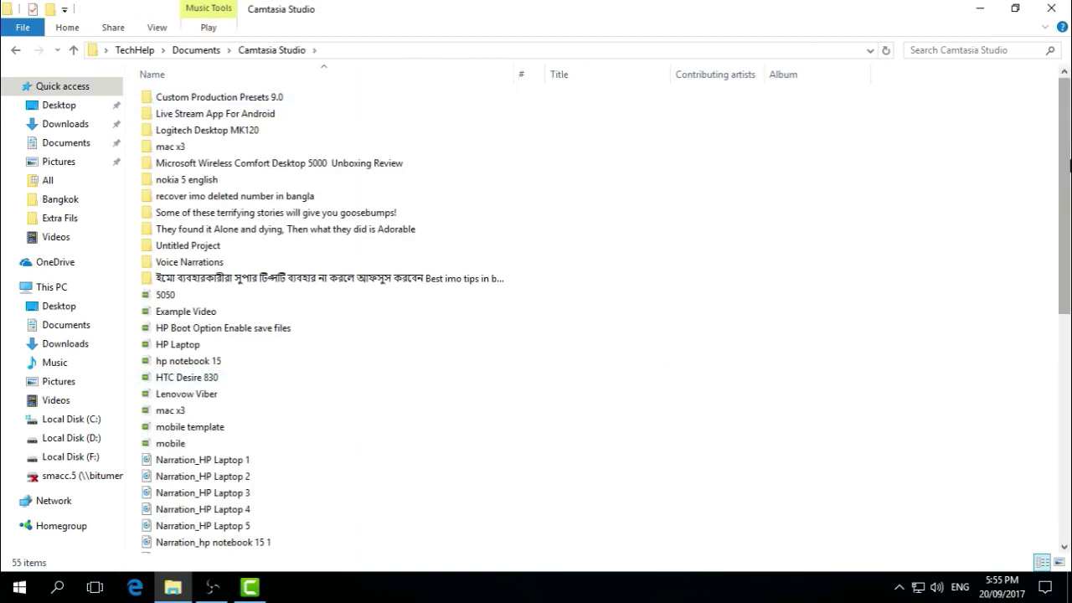
scroll(1069, 219, "down", 3)
scroll(1070, 219, "down", 8)
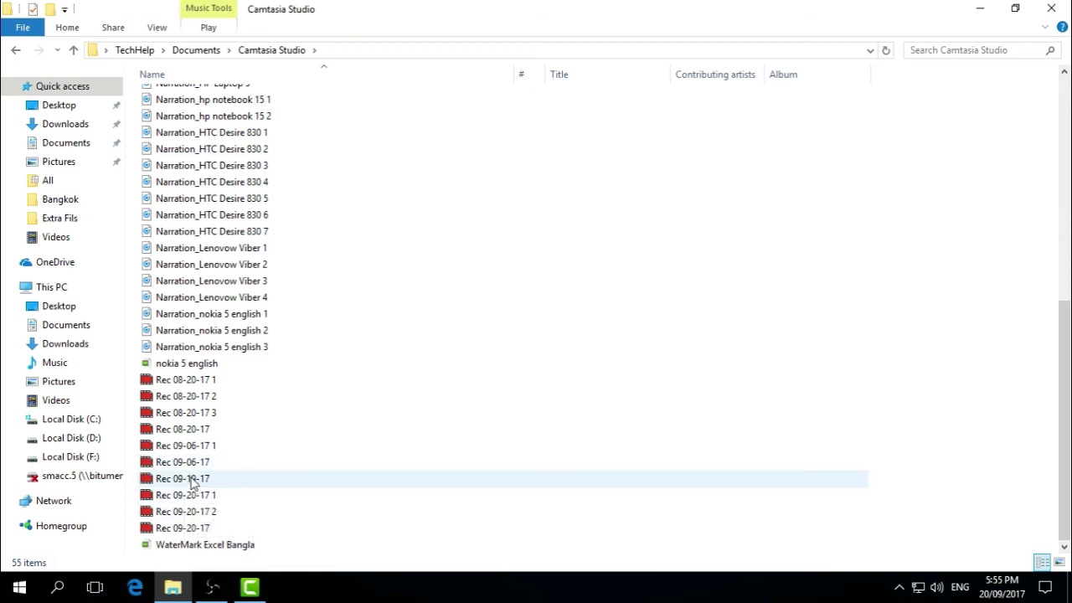
left_click(976, 7)
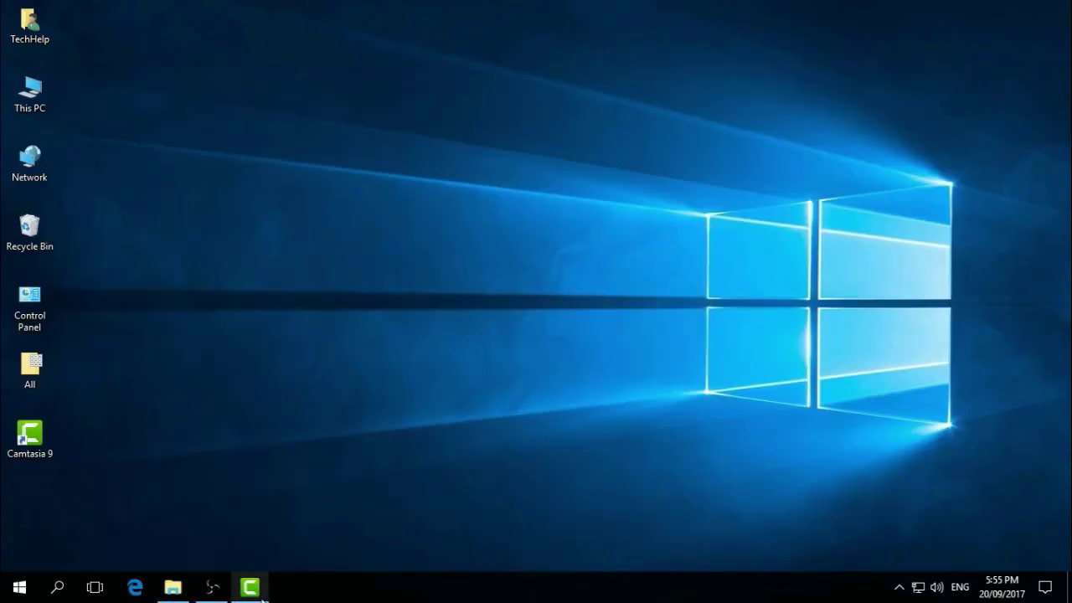
left_click(249, 586)
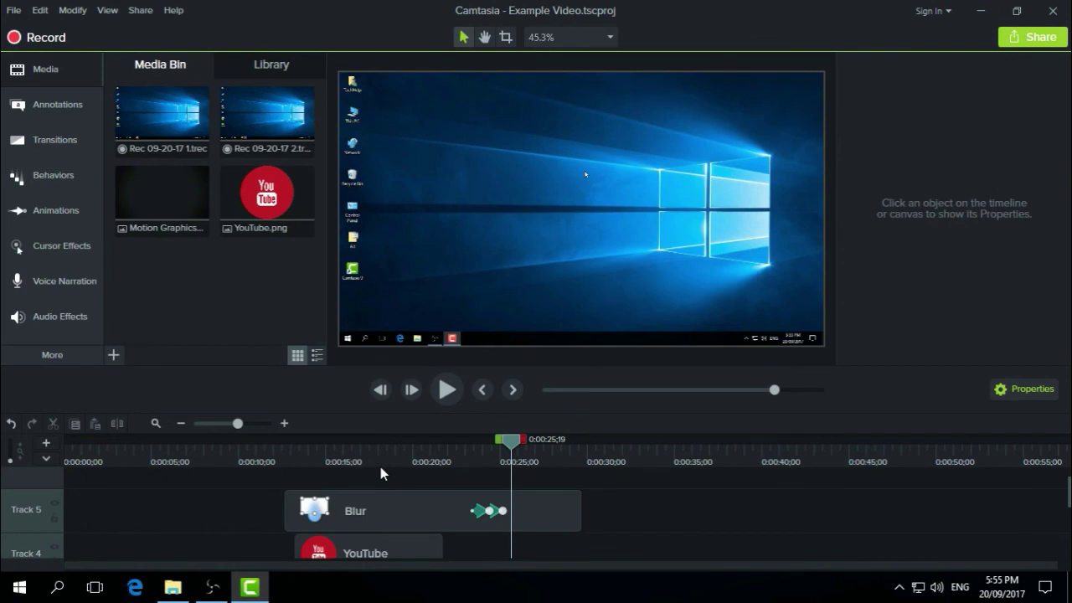